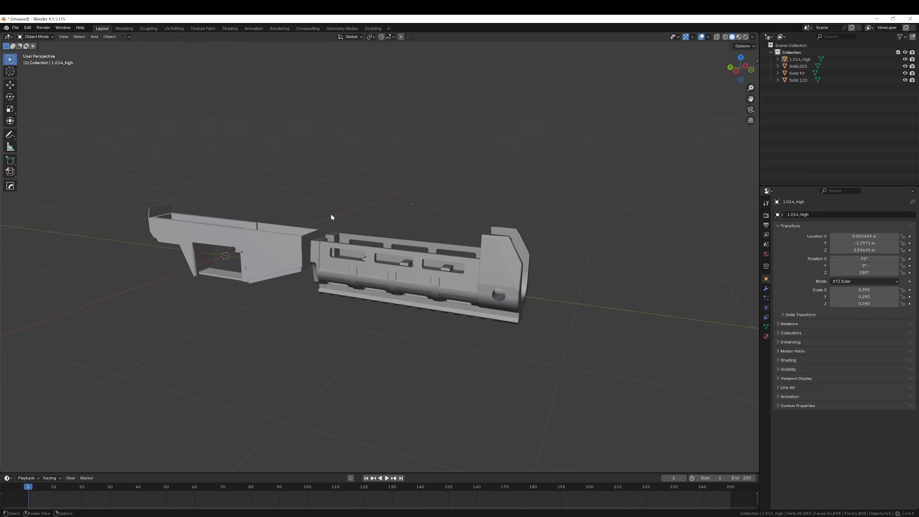
# Examine the receiver's mesh edges in Edit Mode, especially around the round pin hole and the lower corners
pyautogui.click(182, 222)
pyautogui.moveTo(183, 223); pyautogui.dragTo(337, 238, button='middle')
pyautogui.press('Tab')
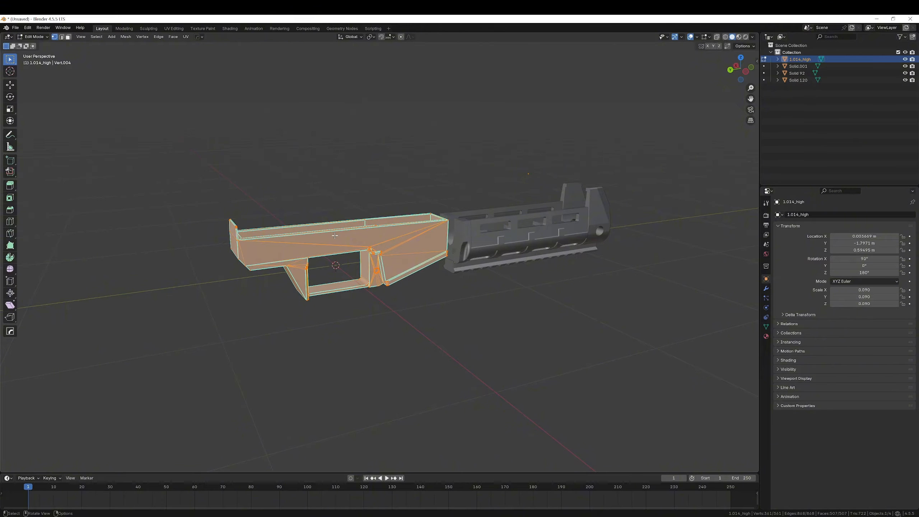
pyautogui.keyDown('shift'); pyautogui.moveTo(335, 236); pyautogui.dragTo(404, 238, button='middle'); pyautogui.keyUp('shift')
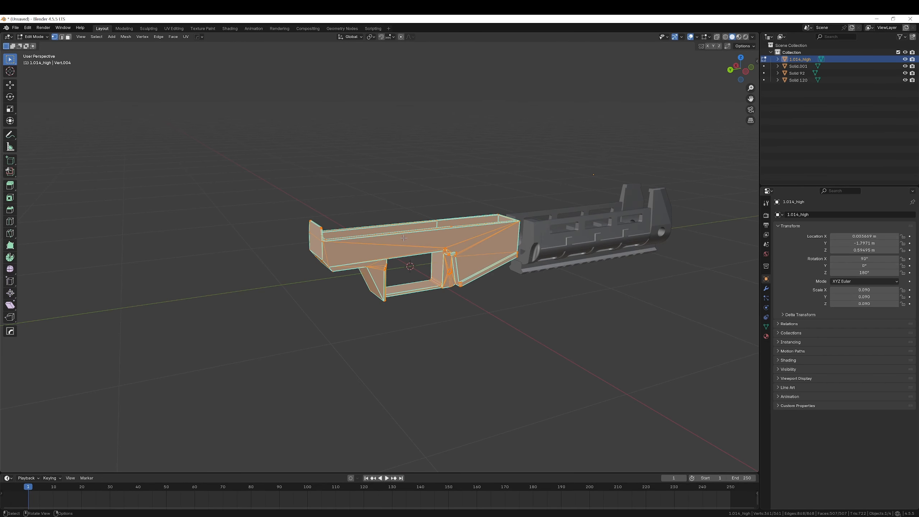
pyautogui.moveTo(404, 237); pyautogui.dragTo(388, 236, button='middle')
pyautogui.scroll(4, 387, 236)
pyautogui.click(425, 205)
pyautogui.keyDown('shift'); pyautogui.moveTo(425, 205); pyautogui.dragTo(338, 183, button='middle'); pyautogui.keyUp('shift')
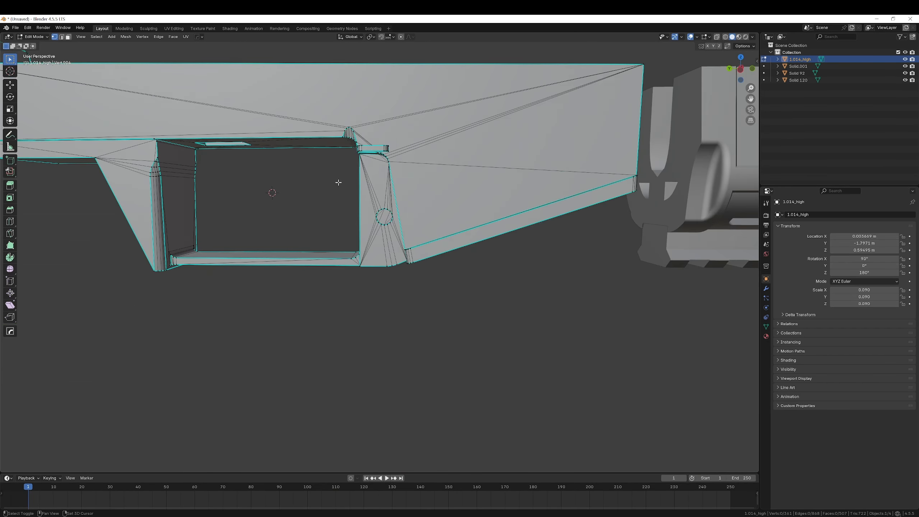
pyautogui.moveTo(376, 226); pyautogui.dragTo(382, 240, button='middle')
pyautogui.scroll(8, 382, 241)
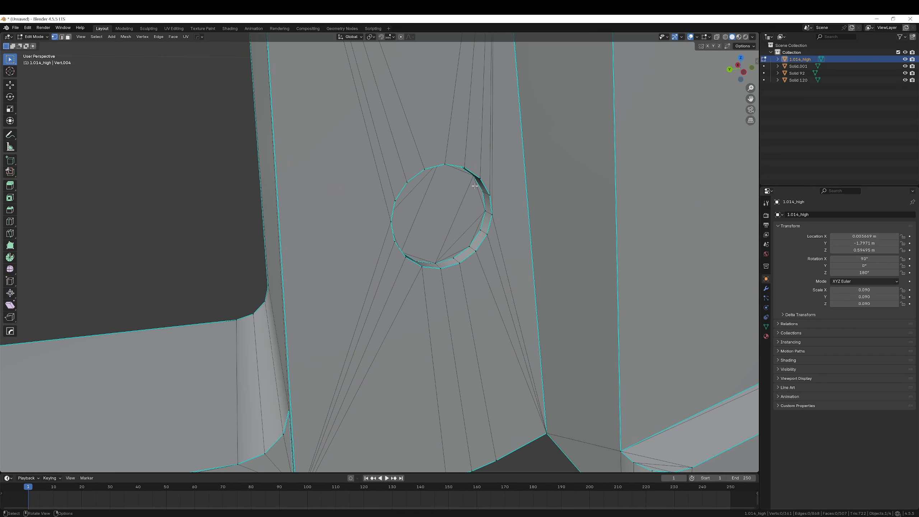
pyautogui.scroll(-3, 398, 244)
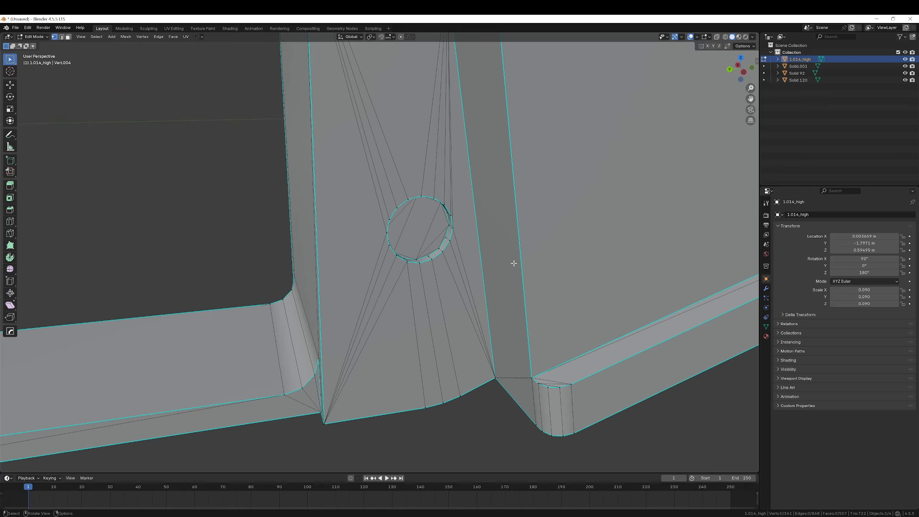
pyautogui.scroll(-10, 513, 263)
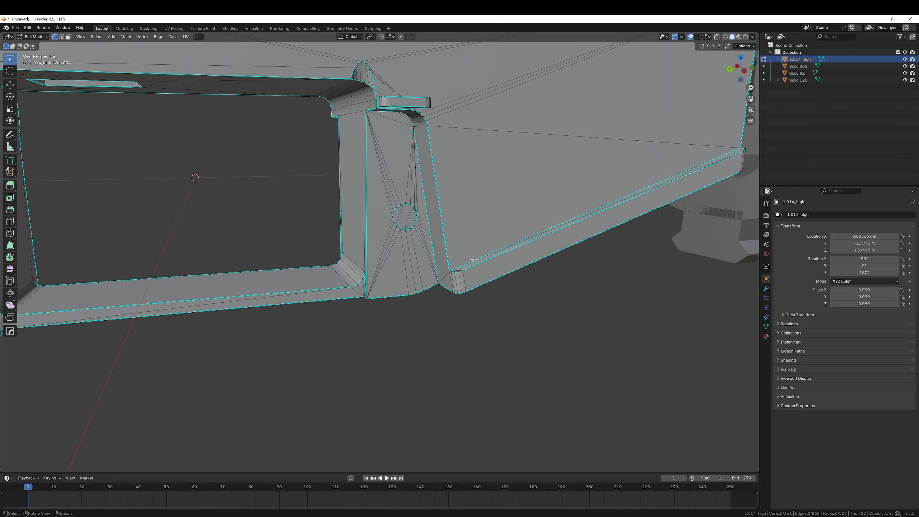
pyautogui.press('Tab')
# Examine the meshes of the handguard, front block and lower rail in Edit Mode, up close around the round hole
pyautogui.scroll(-5, 502, 259)
pyautogui.keyDown('shift'); pyautogui.moveTo(450, 169); pyautogui.dragTo(594, 389); pyautogui.keyUp('shift')
pyautogui.press('Tab')
pyautogui.scroll(8, 519, 315)
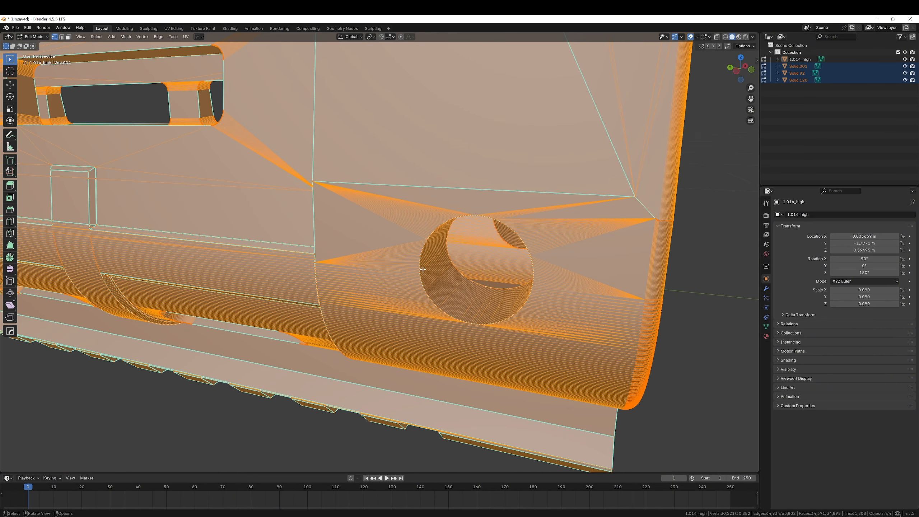
pyautogui.scroll(5, 427, 286)
pyautogui.scroll(-6, 518, 375)
pyautogui.press('Tab')
pyautogui.scroll(-8, 477, 333)
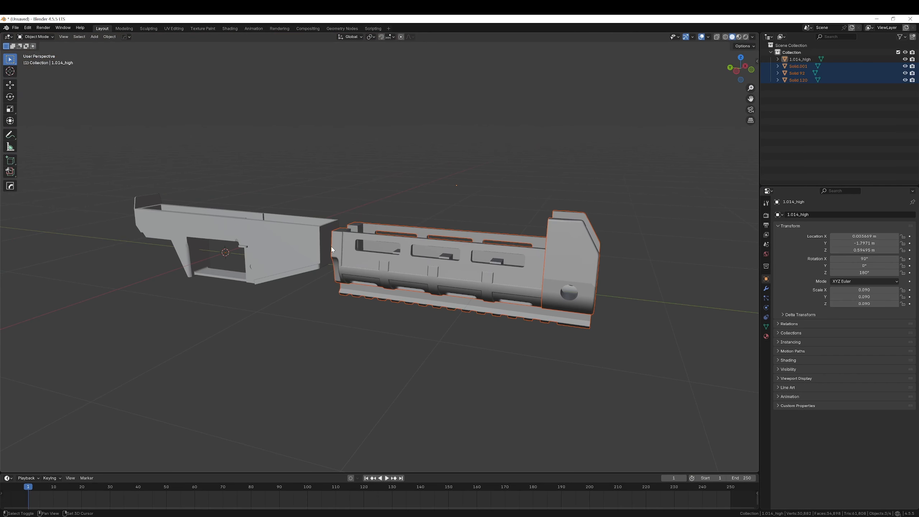
# Open all four parts together in Edit Mode with edge selection and nothing selected
pyautogui.keyDown('shift'); pyautogui.click(294, 225); pyautogui.keyUp('shift')
pyautogui.keyDown('shift'); pyautogui.moveTo(294, 238); pyautogui.dragTo(373, 264, button='middle'); pyautogui.keyUp('shift')
pyautogui.press('Tab')
pyautogui.click(453, 205)
pyautogui.scroll(6, 448, 238)
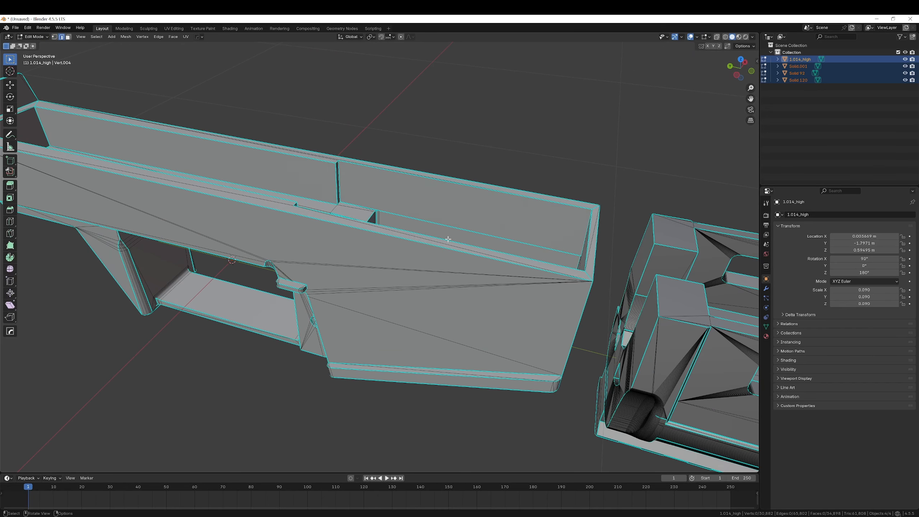
# Select one sharp edge along the receiver's upper rim and extend the selection to all edges of similar sharpness
pyautogui.click(448, 239)
pyautogui.scroll(-5, 323, 181)
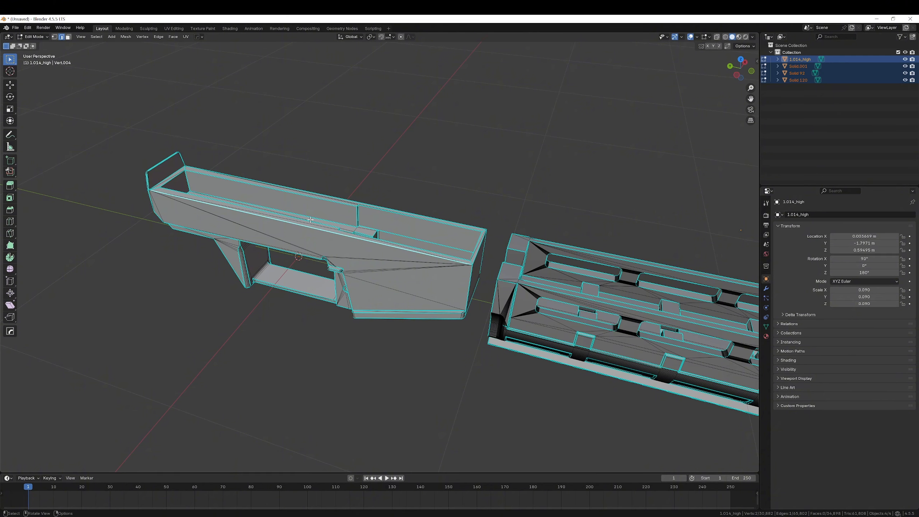
pyautogui.moveTo(309, 220); pyautogui.dragTo(291, 212, button='middle')
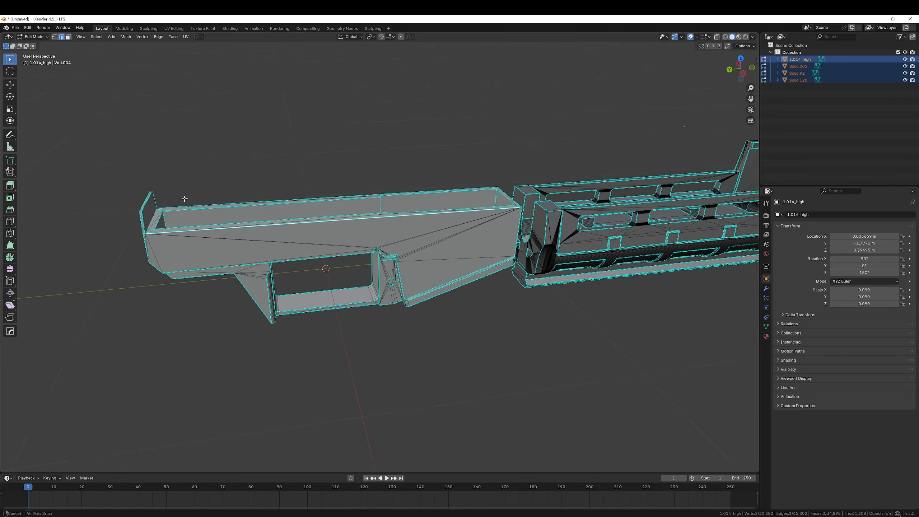
pyautogui.scroll(4, 289, 211)
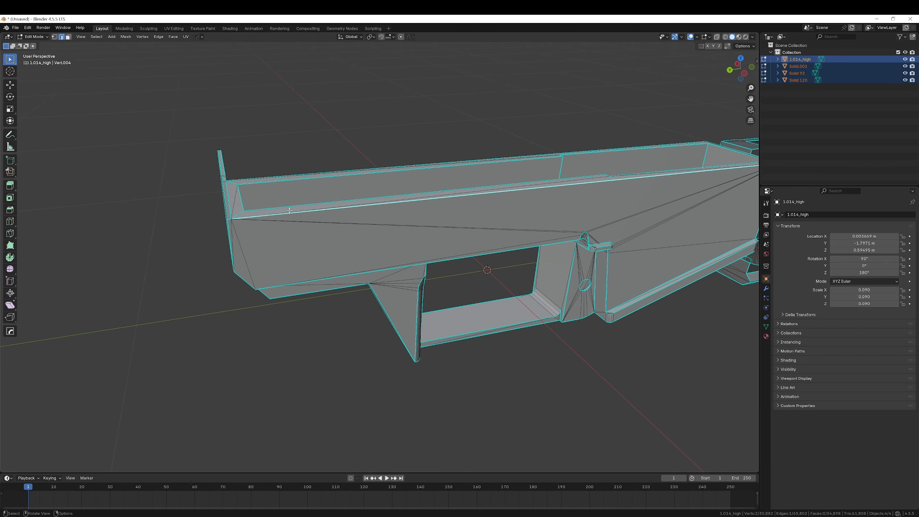
pyautogui.moveTo(330, 218); pyautogui.dragTo(297, 212, button='middle')
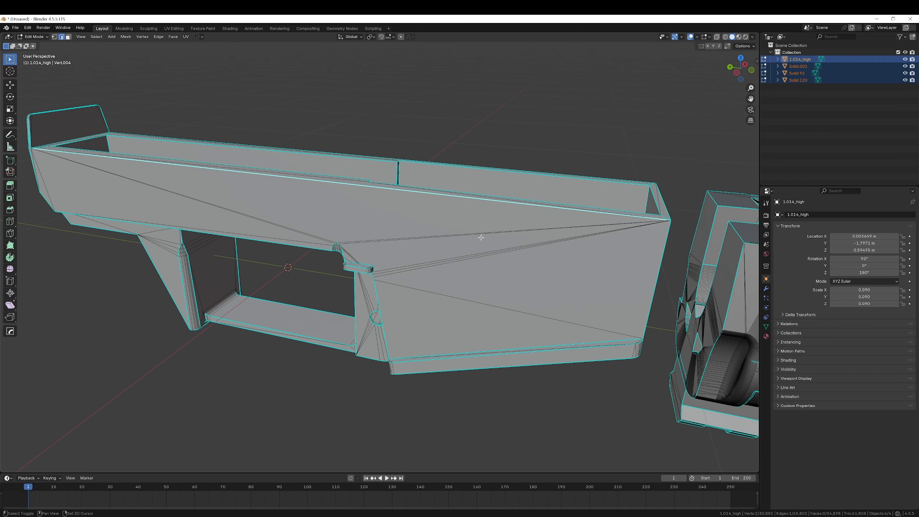
pyautogui.keyDown('shift'); pyautogui.moveTo(552, 247); pyautogui.dragTo(480, 244, button='middle'); pyautogui.keyUp('shift')
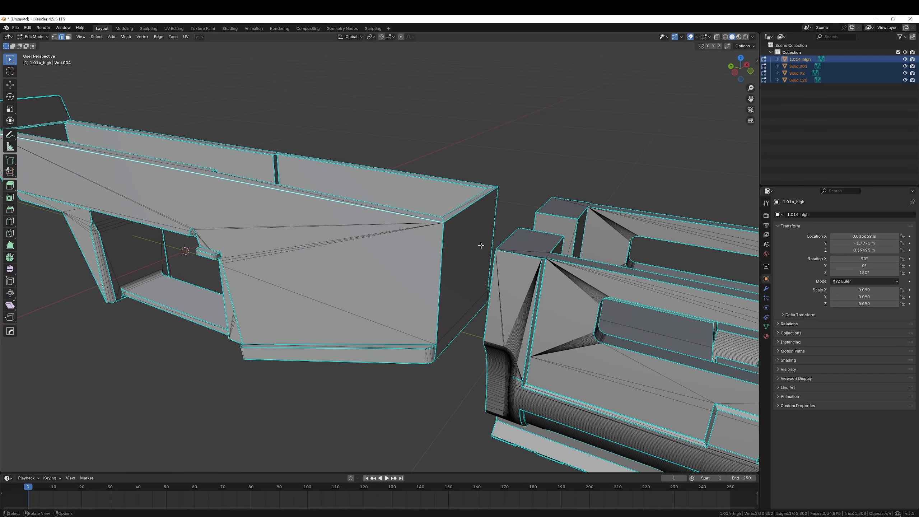
pyautogui.scroll(2, 423, 222)
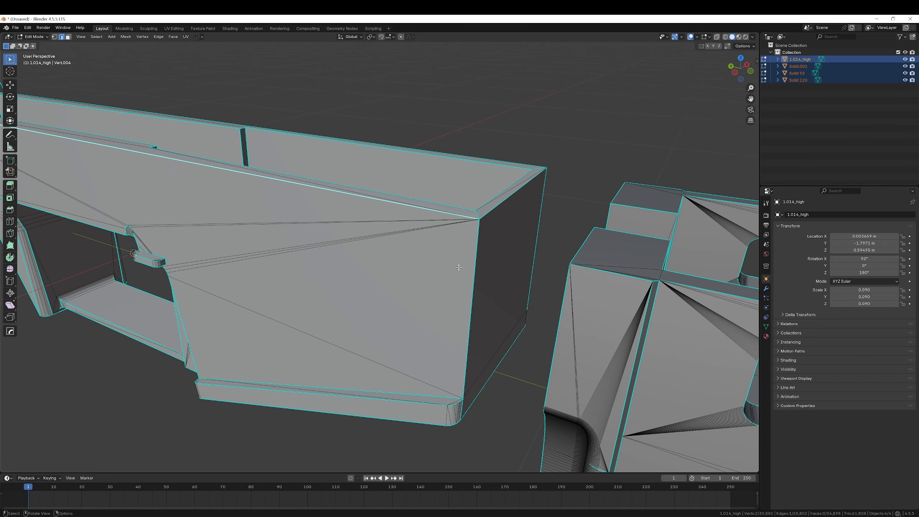
pyautogui.click(232, 169)
pyautogui.hotkey('shift', 'g')
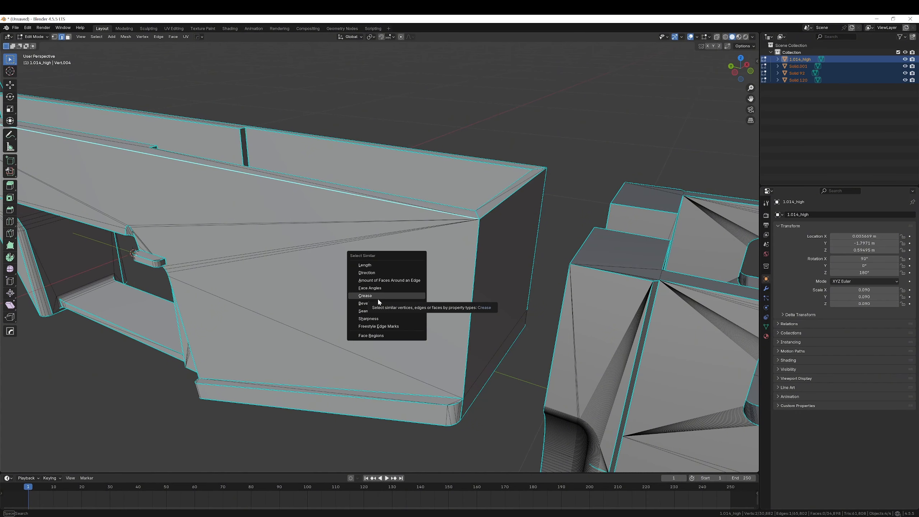
pyautogui.click(373, 321)
pyautogui.scroll(-4, 372, 318)
pyautogui.moveTo(372, 318); pyautogui.dragTo(380, 299, button='middle')
pyautogui.scroll(1, 380, 299)
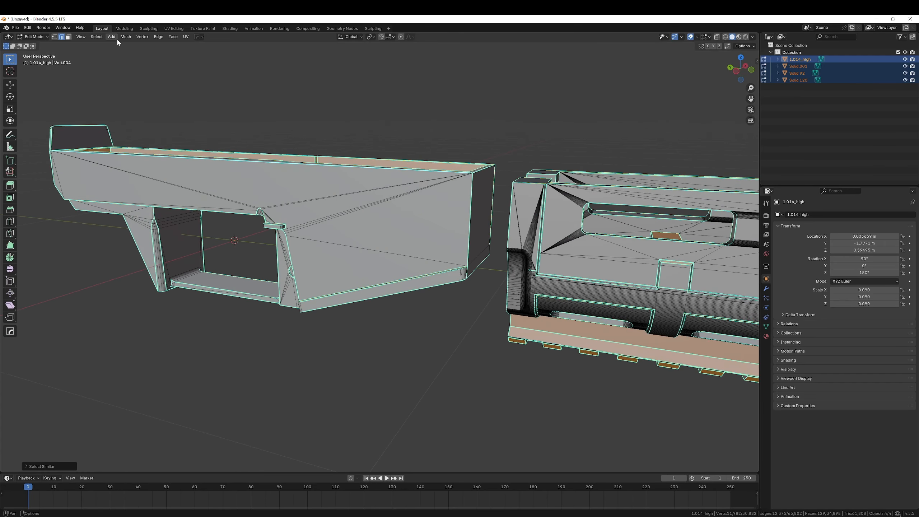
# Mark the selected sharp edges of all parts as seams
pyautogui.click(158, 37)
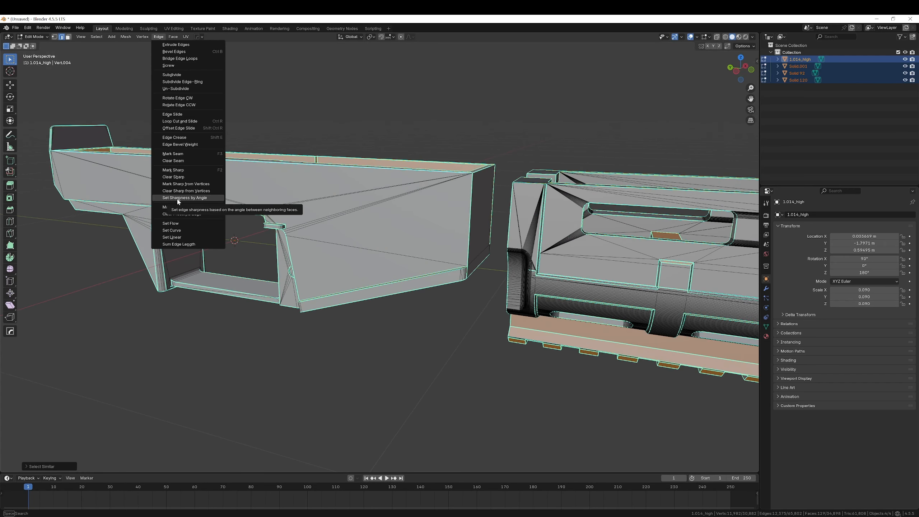
pyautogui.click(184, 153)
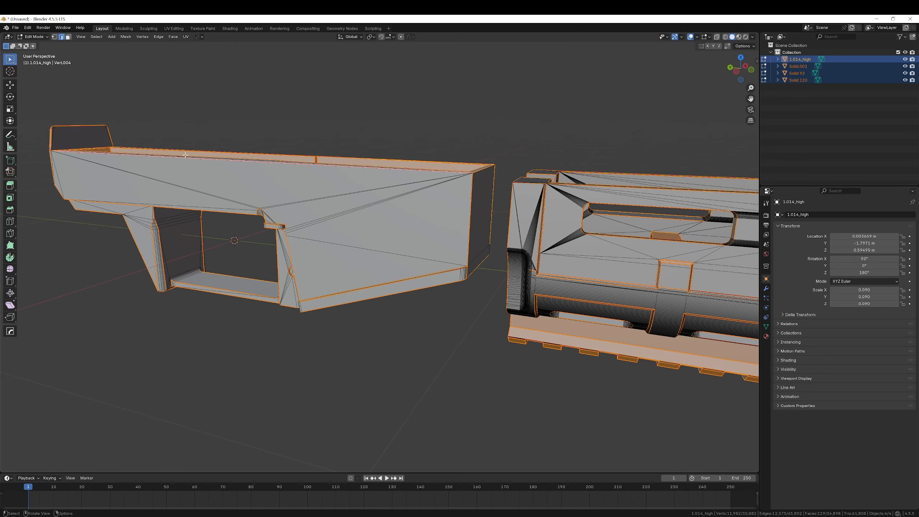
pyautogui.scroll(-1, 367, 217)
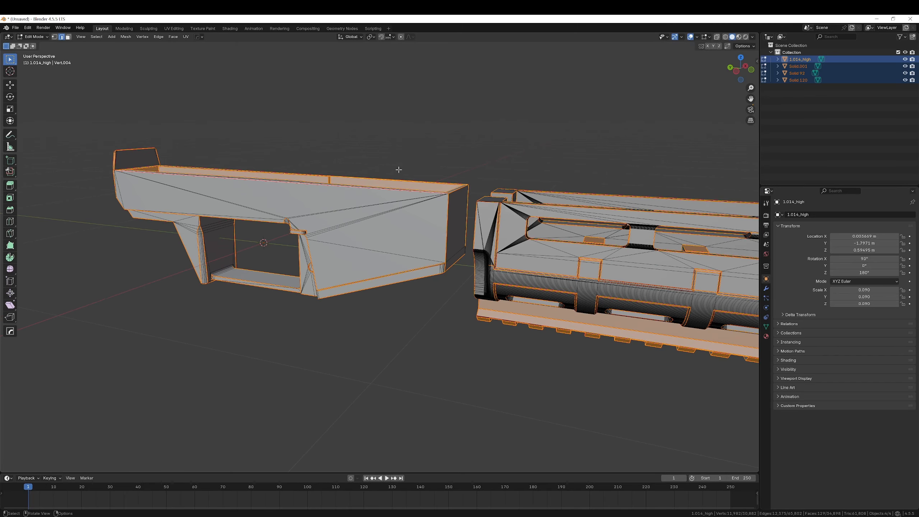
pyautogui.click(407, 142)
pyautogui.moveTo(397, 231); pyautogui.dragTo(434, 184, button='middle')
# Unwrap the complete meshes of all four parts with the Angle Based method
pyautogui.press('a')
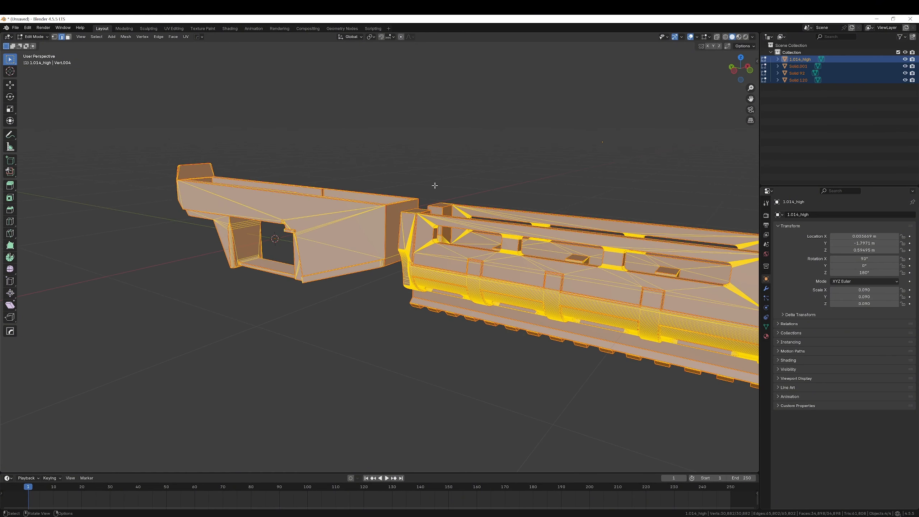
pyautogui.press('u')
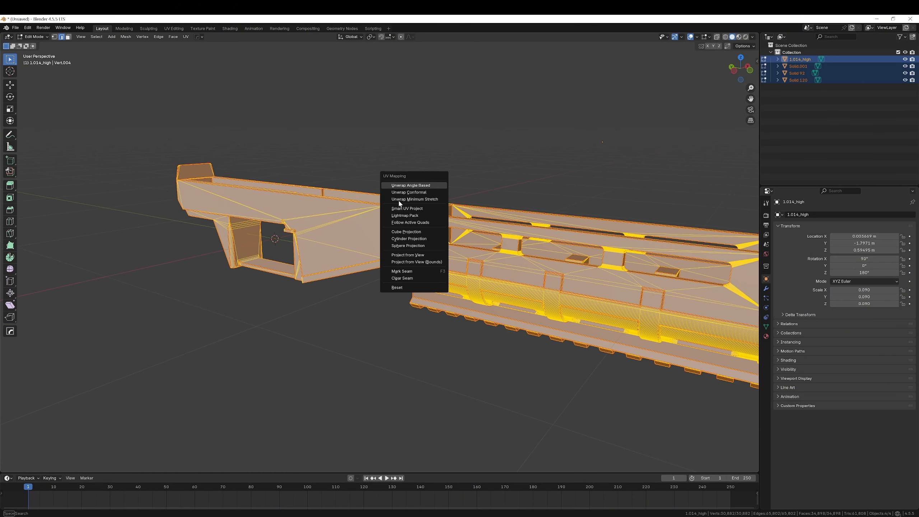
pyautogui.click(447, 185)
pyautogui.scroll(-2, 448, 188)
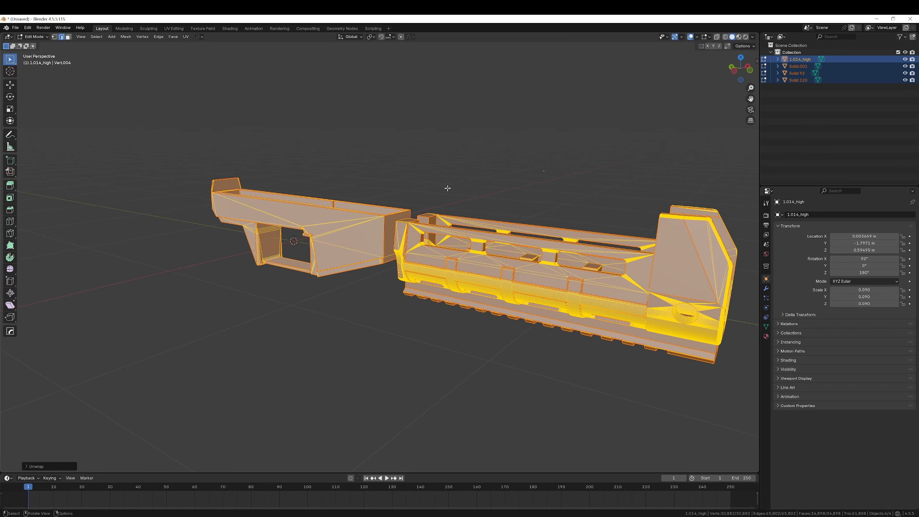
# Examine the seams along the hard edges of the receiver and handguard
pyautogui.click(380, 234)
pyautogui.scroll(3, 410, 261)
pyautogui.scroll(1, 410, 261)
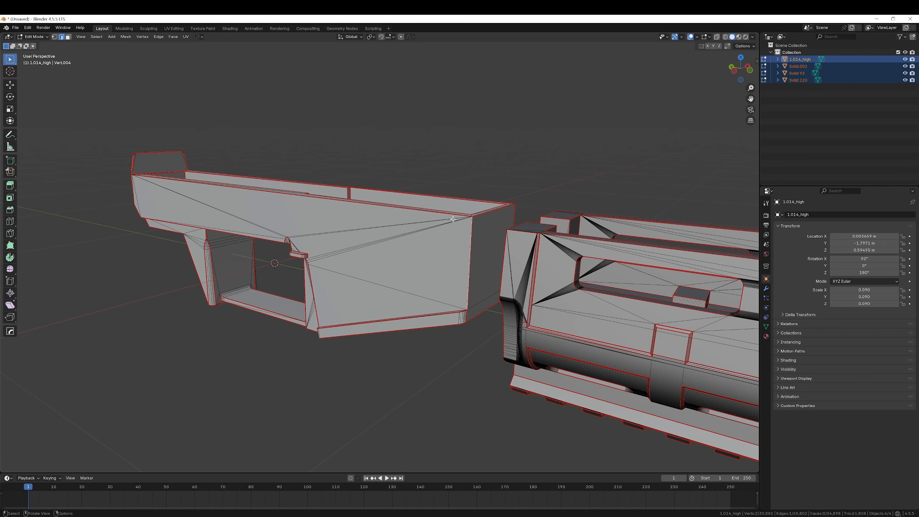
pyautogui.scroll(-3, 453, 219)
pyautogui.moveTo(453, 219); pyautogui.dragTo(461, 218)
pyautogui.moveTo(462, 219); pyautogui.dragTo(474, 217, button='middle')
# Return to Object Mode and add a Triangulate modifier to the receiver object 1.014_high
pyautogui.press('Tab')
pyautogui.click(463, 232)
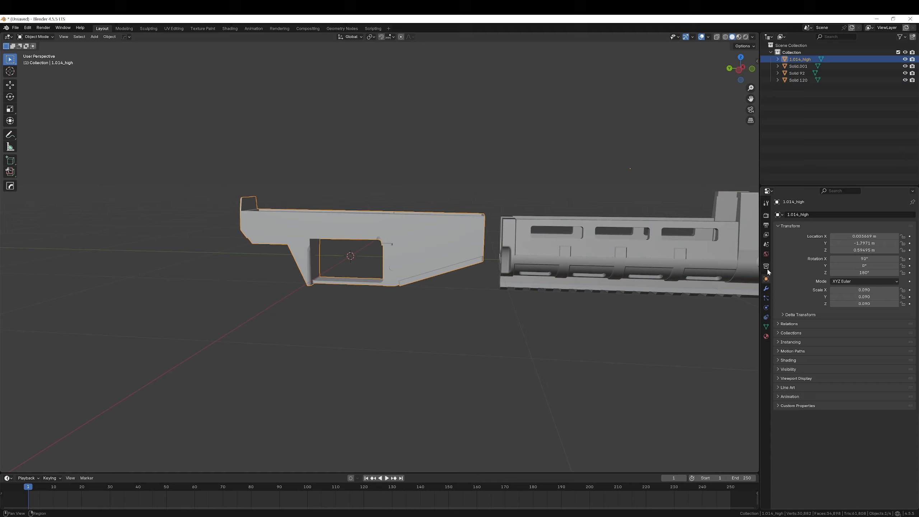
pyautogui.click(766, 289)
pyautogui.click(791, 214)
pyautogui.click(792, 215)
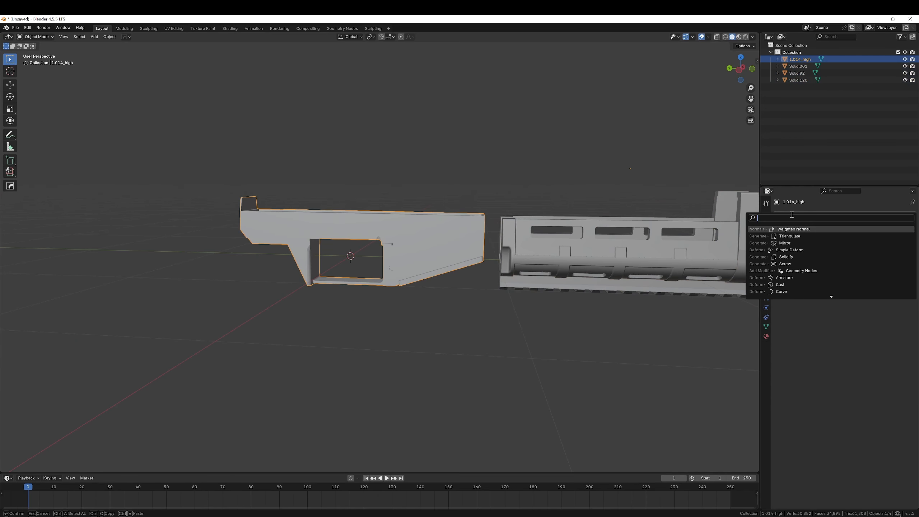
pyautogui.click(788, 236)
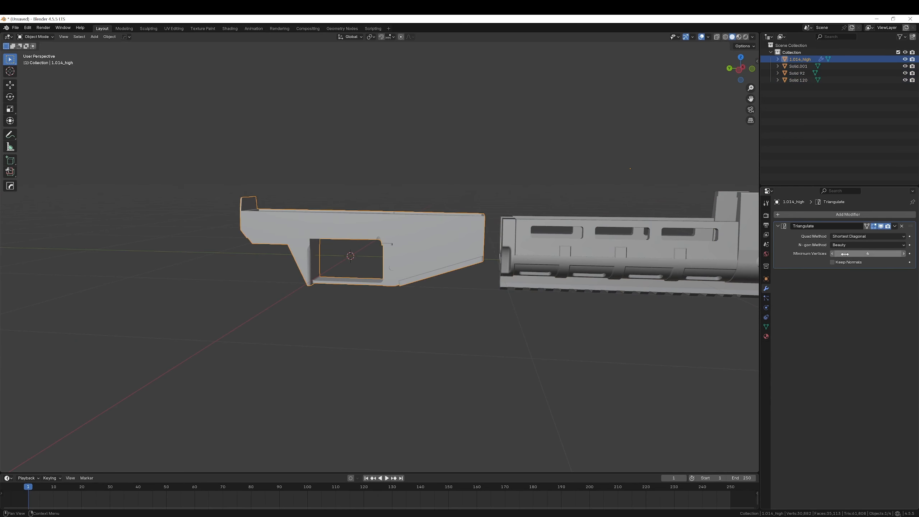
# Set the receiver's Triangulate modifier to Minimum Vertices 5, Keep Normals enabled and Quad Method Fixed
pyautogui.click(904, 253)
pyautogui.click(841, 262)
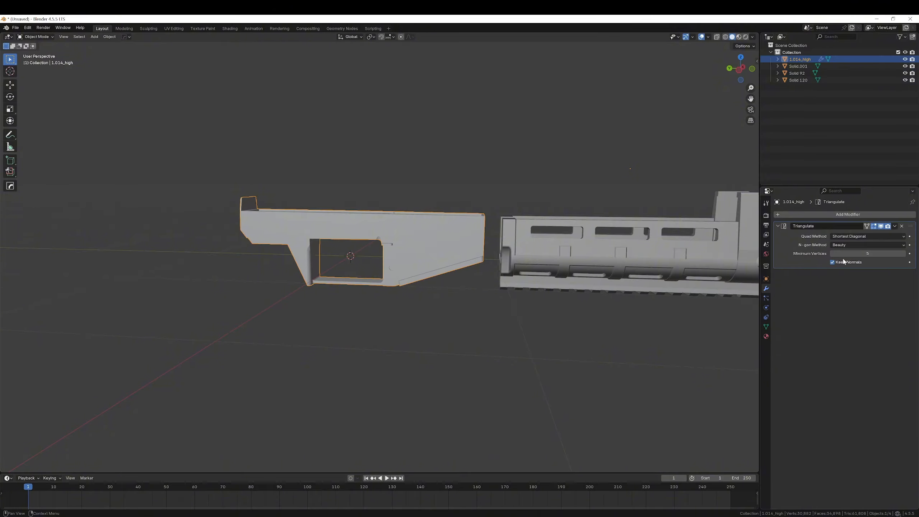
pyautogui.click(841, 235)
pyautogui.click(843, 254)
pyautogui.moveTo(562, 243); pyautogui.dragTo(455, 247, button='middle')
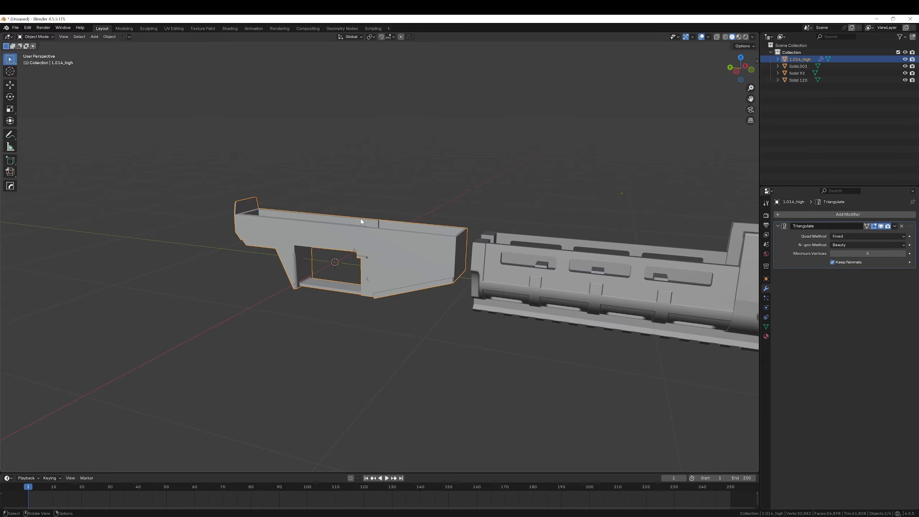
# Copy the receiver's Triangulate modifier to the handguard, front block and lower rail
pyautogui.scroll(-2, 362, 222)
pyautogui.press('a')
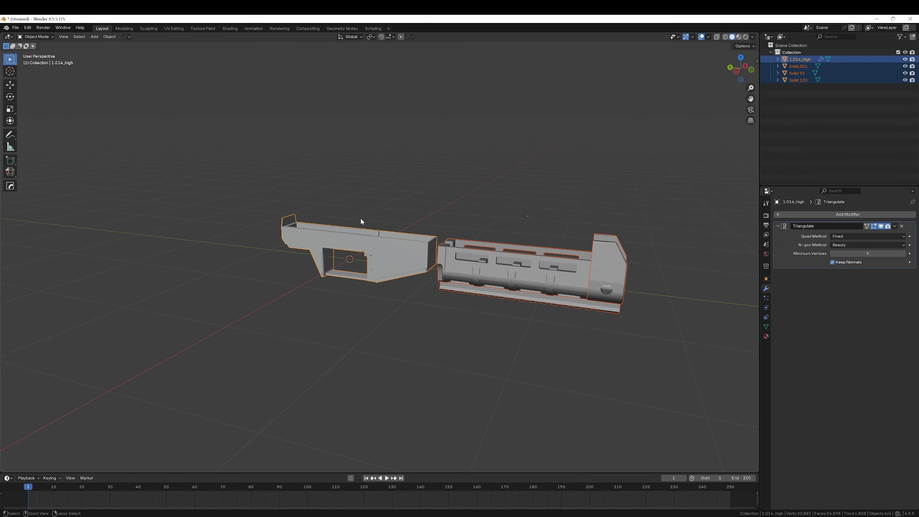
pyautogui.hotkey('ctrl', 'n')
pyautogui.hotkey('ctrl', 'l')
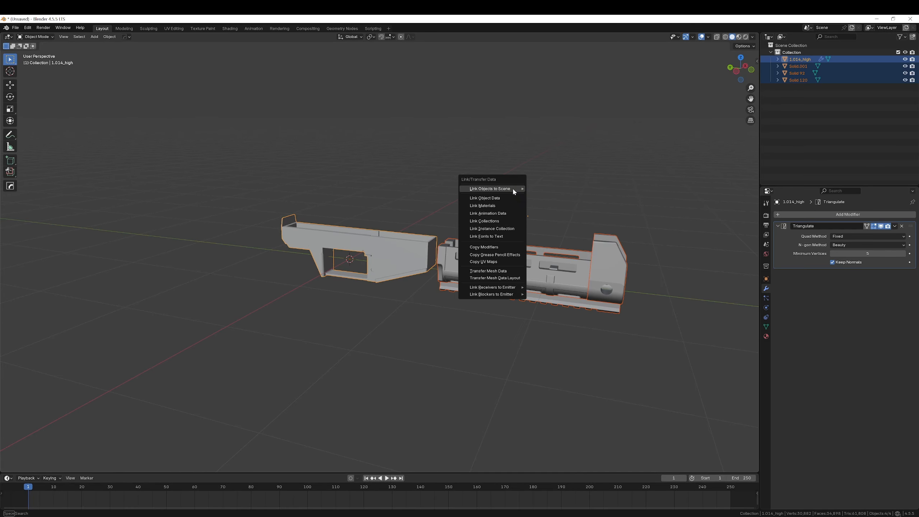
pyautogui.click(485, 247)
# Check the Triangulate modifier settings on the handguard, the front block and the lower rail in turn
pyautogui.click(504, 268)
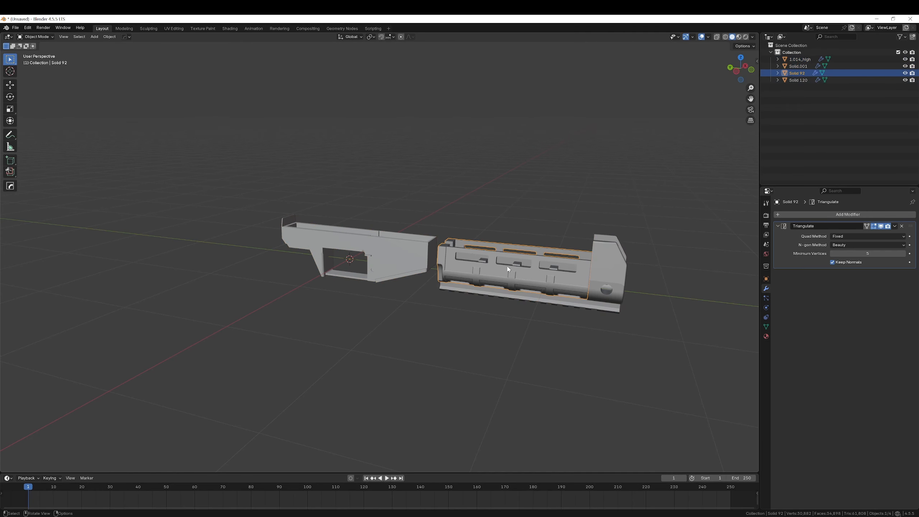
pyautogui.click(598, 263)
pyautogui.click(593, 305)
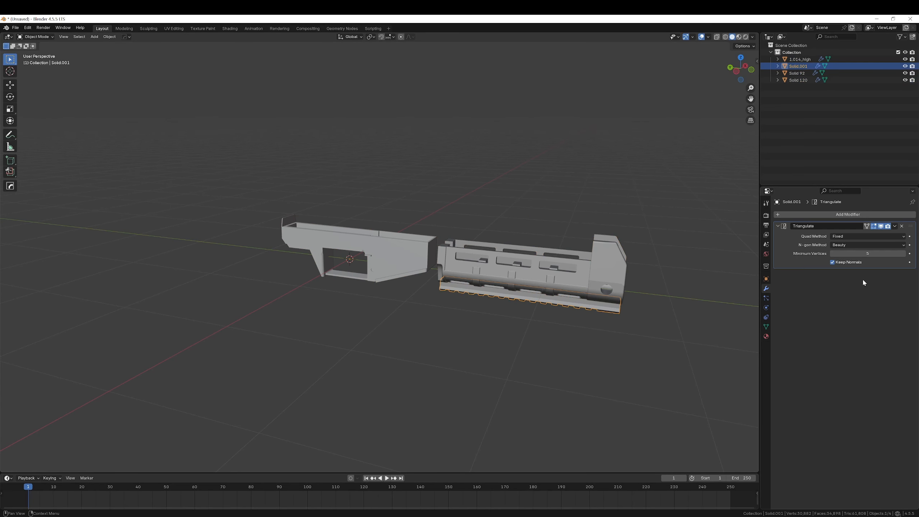
pyautogui.keyDown('shift'); pyautogui.moveTo(618, 281); pyautogui.dragTo(575, 272, button='middle'); pyautogui.keyUp('shift')
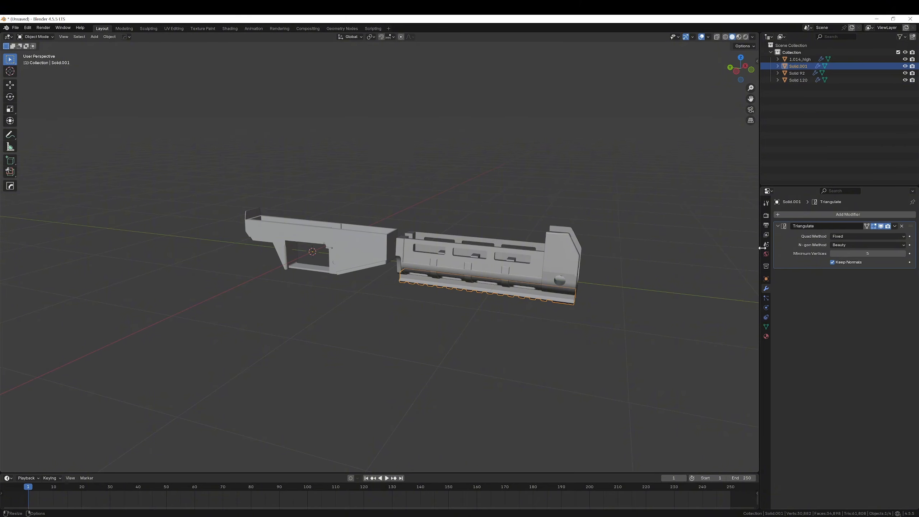
pyautogui.moveTo(576, 273); pyautogui.dragTo(468, 226, button='middle')
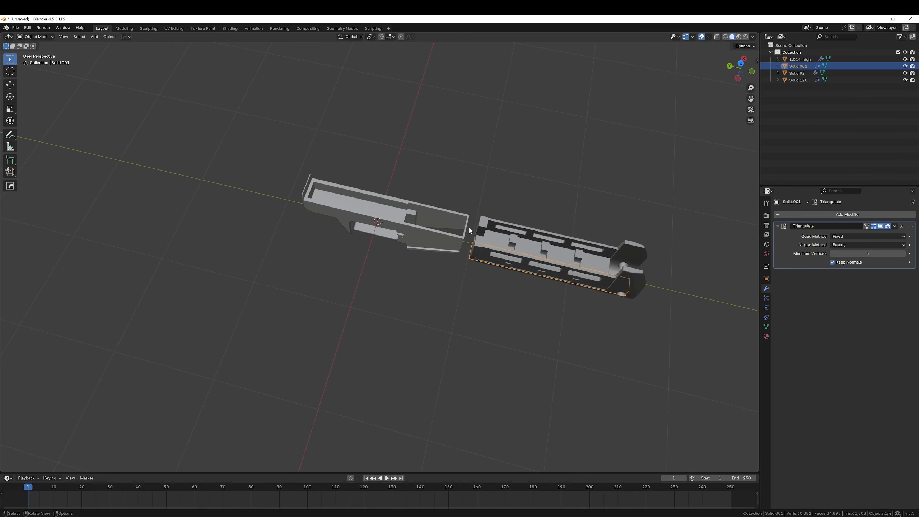
# Try deleting the receiver's inner floor face in Edit Mode, undo the deletion and return to Object Mode
pyautogui.click(427, 212)
pyautogui.scroll(4, 426, 212)
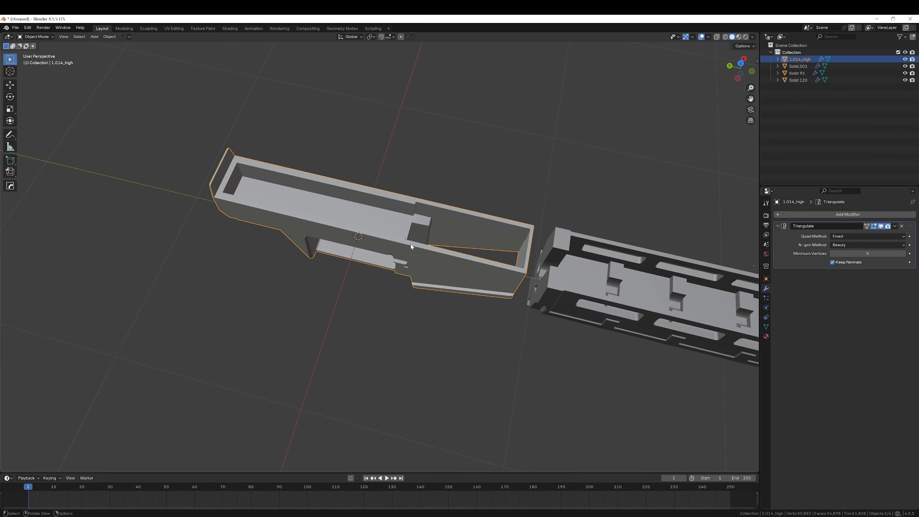
pyautogui.moveTo(410, 246); pyautogui.dragTo(424, 231, button='middle')
pyautogui.scroll(3, 447, 243)
pyautogui.press('Tab')
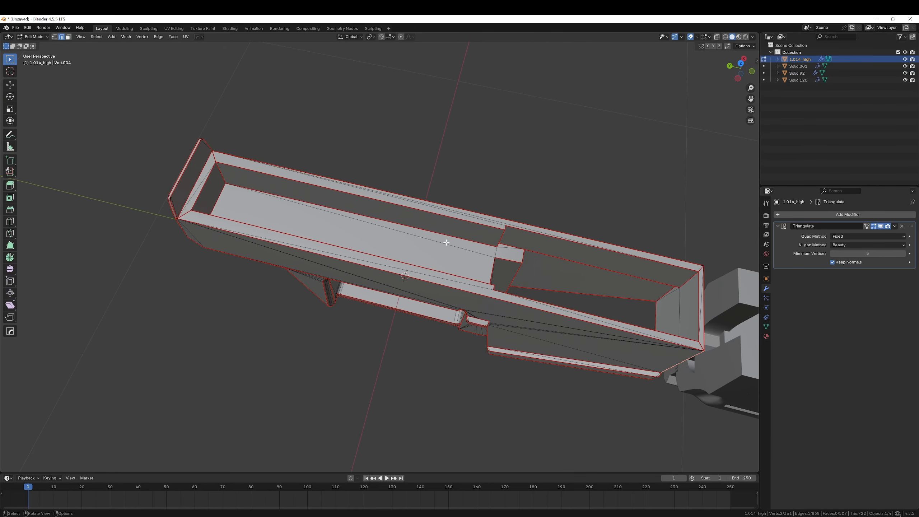
pyautogui.press('3')
pyautogui.click(451, 254)
pyautogui.moveTo(451, 254); pyautogui.dragTo(342, 132, button='middle')
pyautogui.press('x')
pyautogui.click(436, 272)
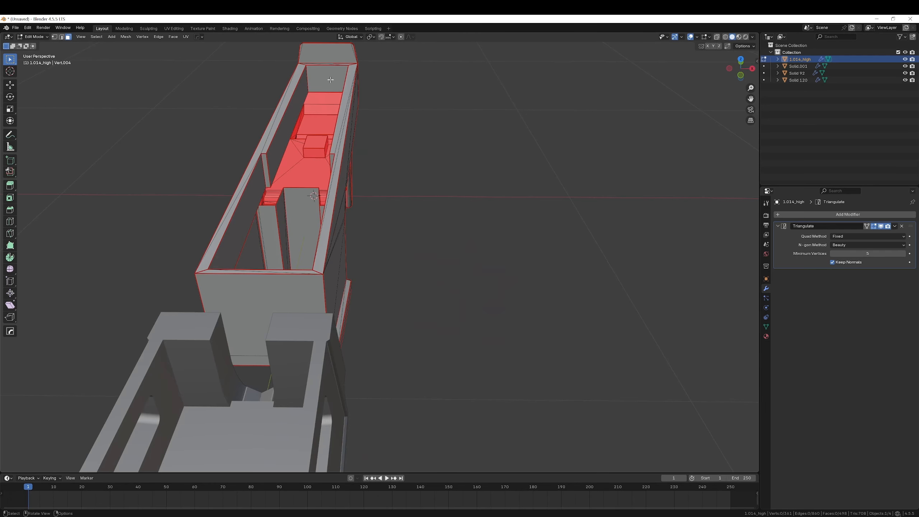
pyautogui.hotkey('ctrl', 'z')
pyautogui.moveTo(335, 202); pyautogui.dragTo(393, 250, button='middle')
pyautogui.press('Tab')
# Check the Face Orientation overlay setting and inspect the faces of all parts from several sides
pyautogui.click(392, 227)
pyautogui.click(707, 37)
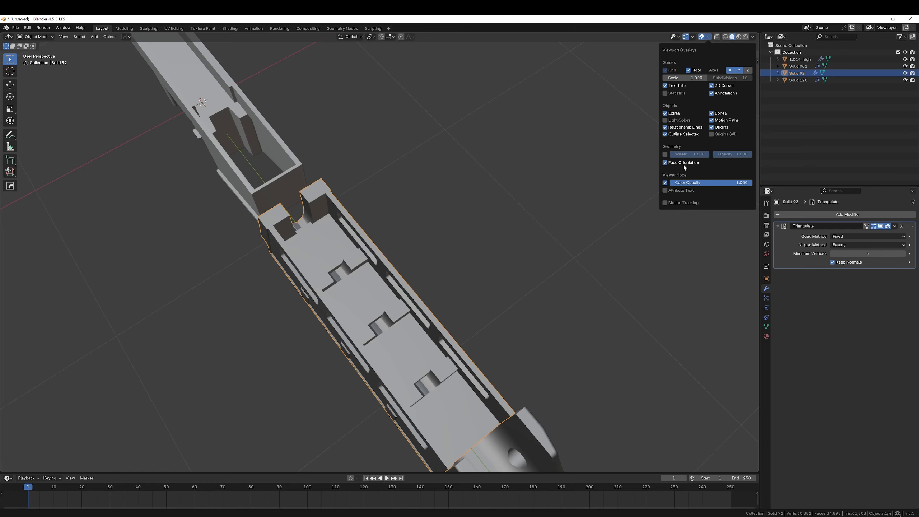
pyautogui.scroll(-4, 367, 260)
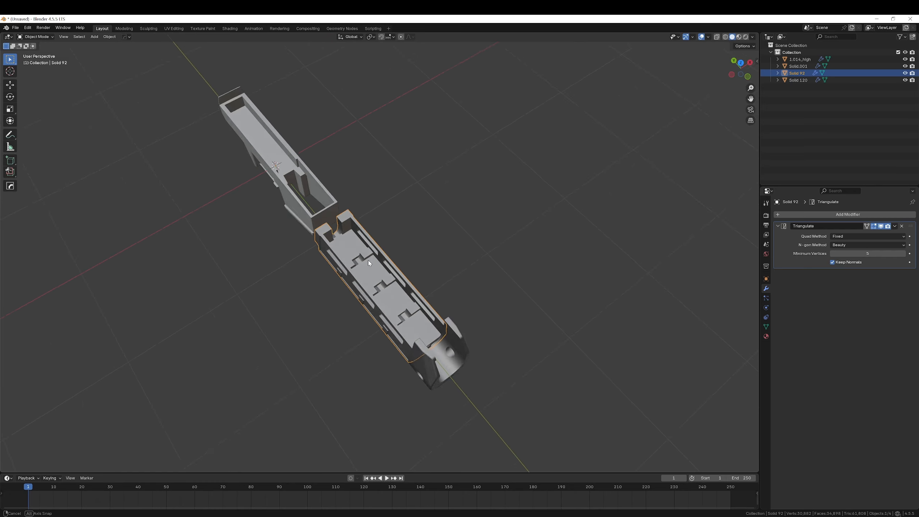
pyautogui.moveTo(368, 260); pyautogui.dragTo(473, 272, button='middle')
pyautogui.moveTo(453, 260); pyautogui.dragTo(408, 235, button='middle')
pyautogui.click(454, 197)
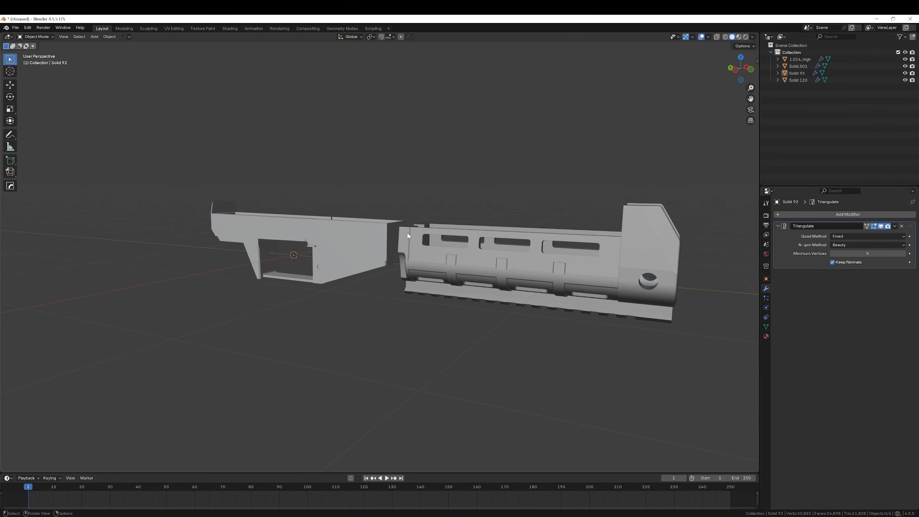
# Select all four parts and start an FBX export
pyautogui.moveTo(283, 152); pyautogui.dragTo(560, 381)
pyautogui.moveTo(170, 107); pyautogui.dragTo(690, 414)
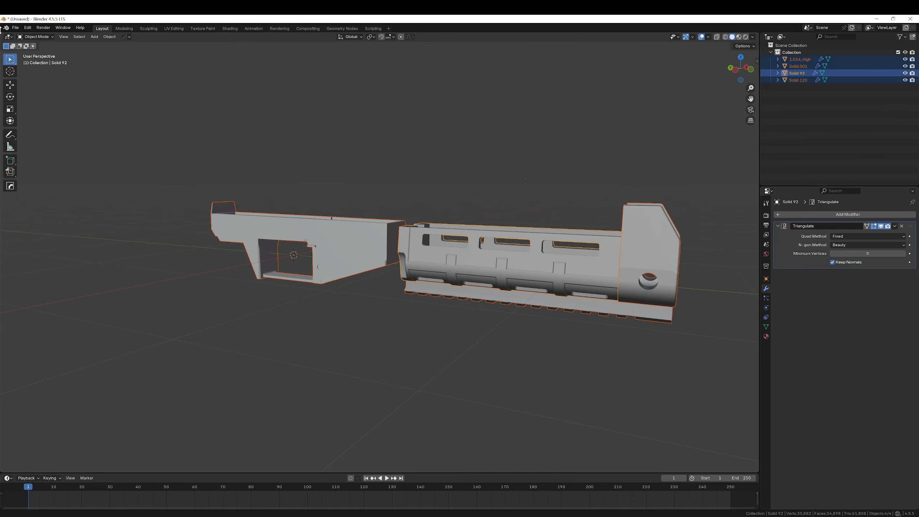
pyautogui.click(15, 27)
pyautogui.moveTo(34, 132)
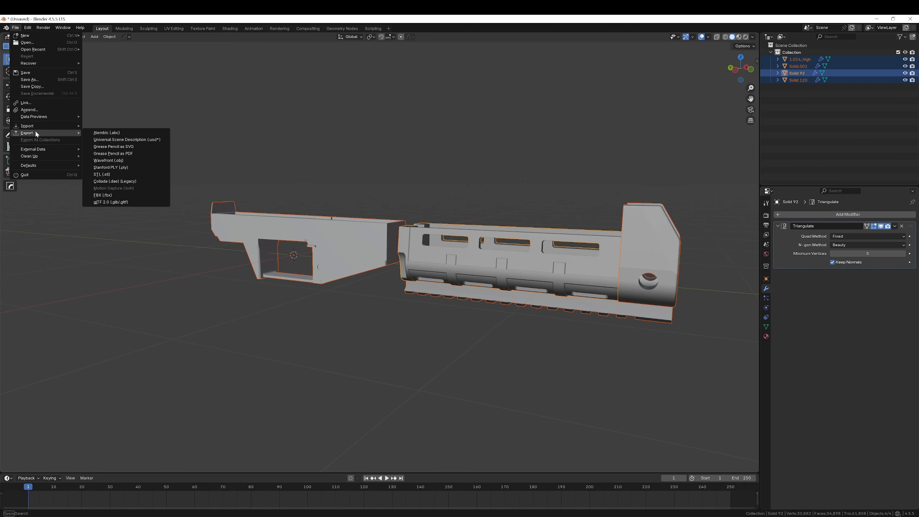
pyautogui.click(108, 195)
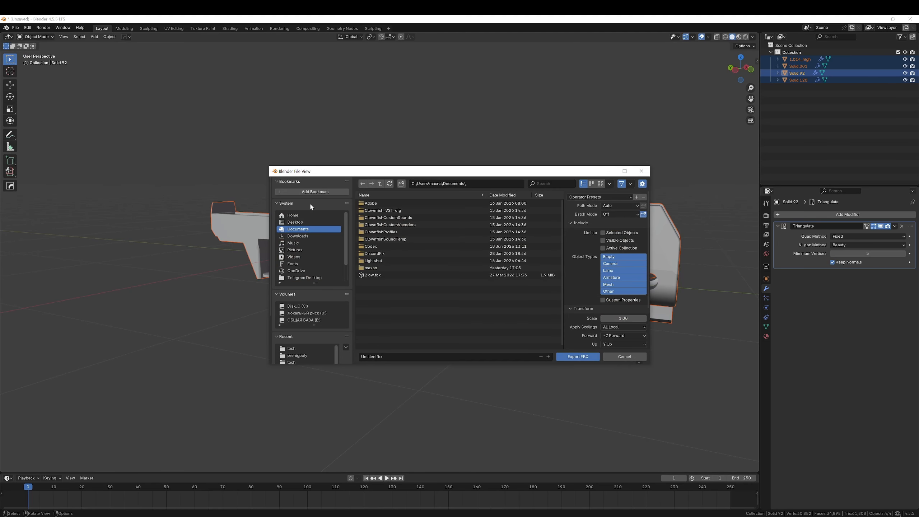
# Set the export to the Downloads folder, limited to selected objects and the Mesh type, and review the Geometry options
pyautogui.click(297, 236)
pyautogui.click(611, 284)
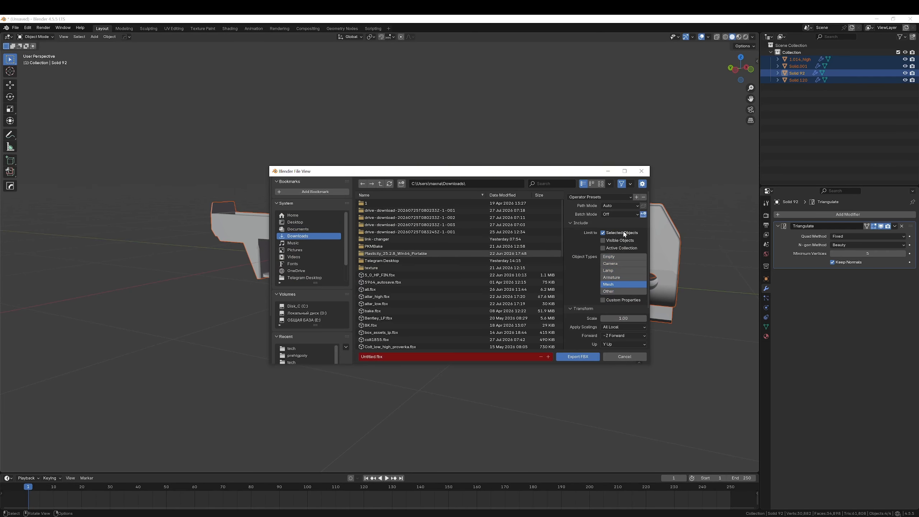
pyautogui.scroll(-4, 586, 276)
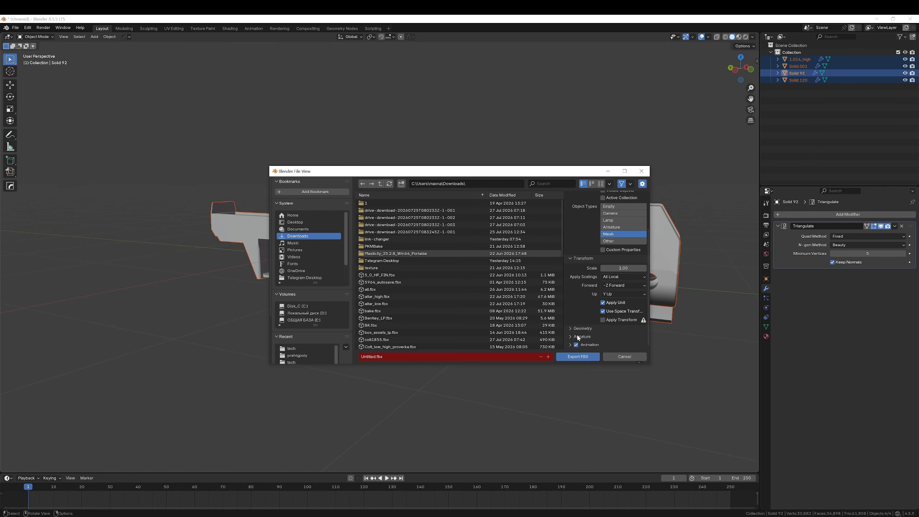
pyautogui.click(581, 329)
pyautogui.scroll(-5, 580, 334)
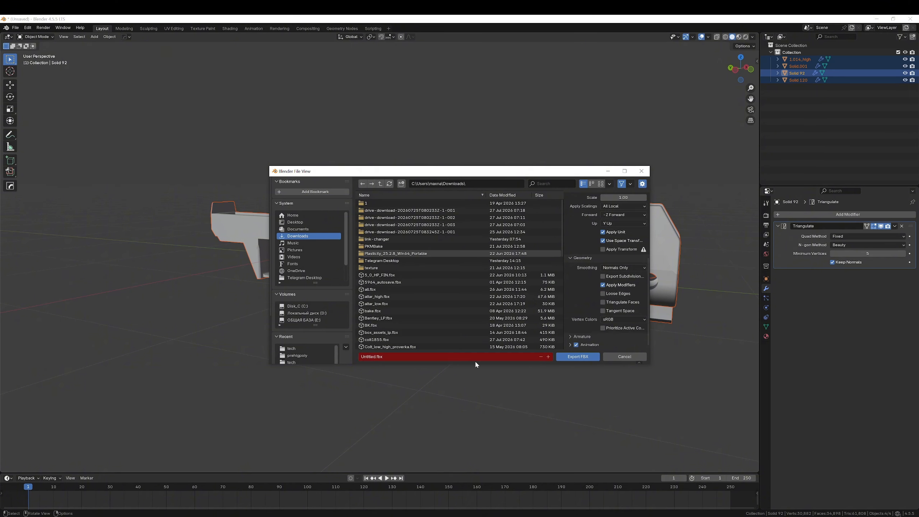
# Name the file Untitled1212.fbx and export it
pyautogui.click(375, 357)
pyautogui.click(376, 357)
pyautogui.click(589, 358)
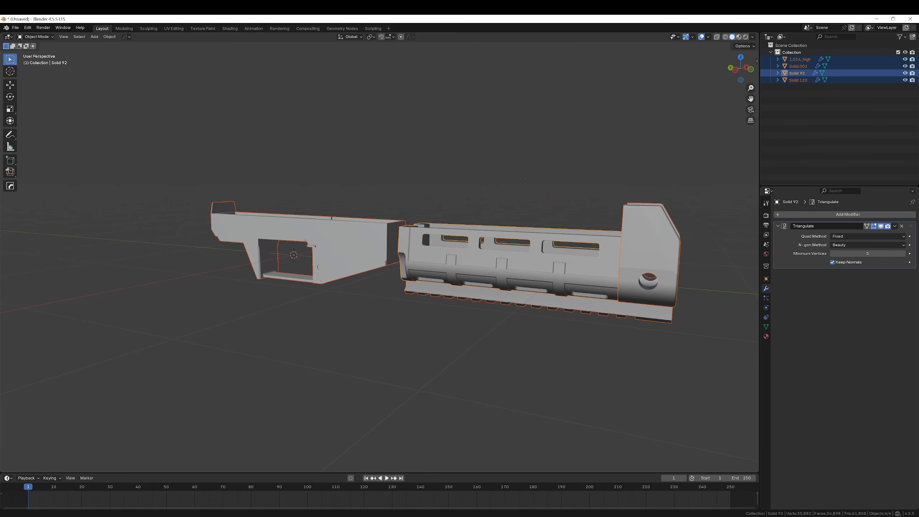
# Switch to ZBrush and enlarge the document view to a zoom factor of about 1.54
pyautogui.moveTo(242, 516)
pyautogui.click(251, 493)
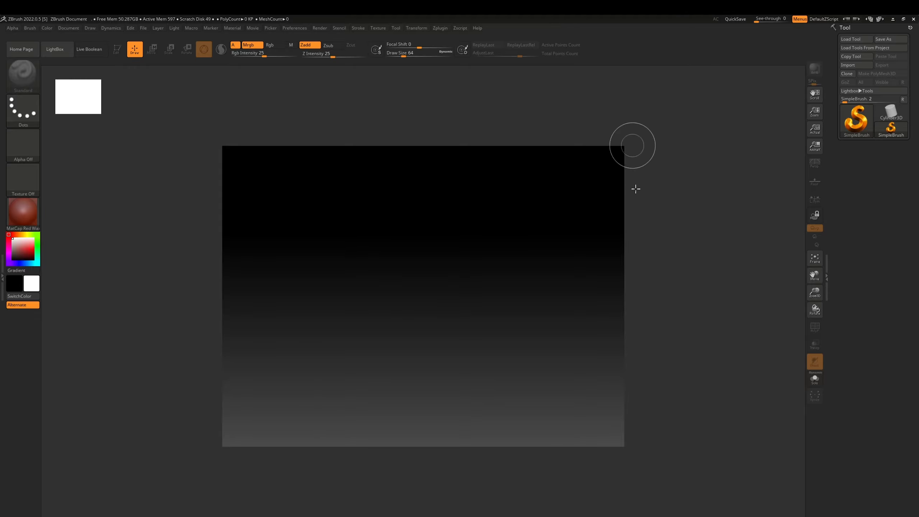
pyautogui.click(68, 28)
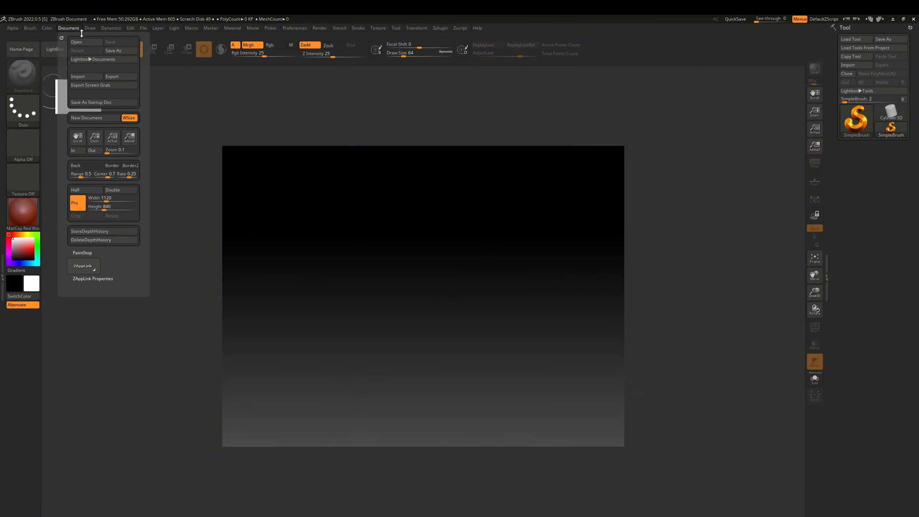
pyautogui.moveTo(116, 149); pyautogui.dragTo(122, 151)
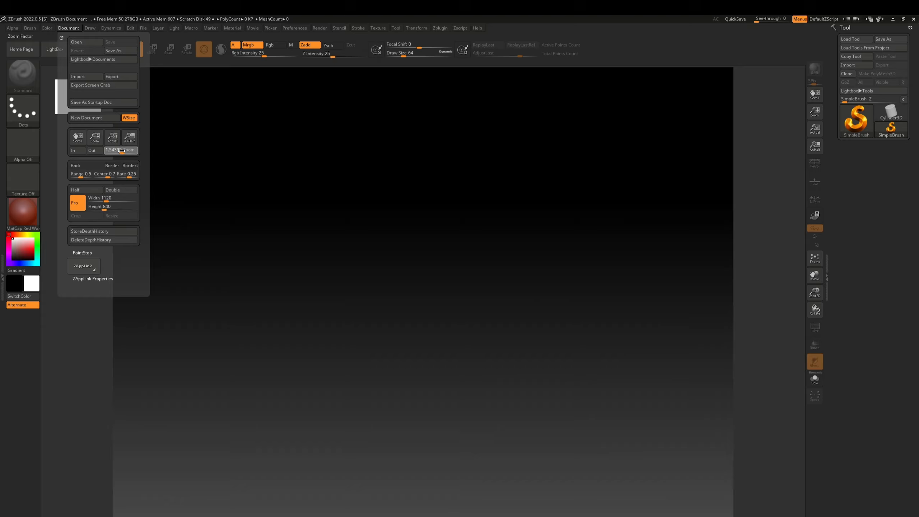
# Start an import with the FBX ExportImport plugin and go to the Downloads folder
pyautogui.click(441, 29)
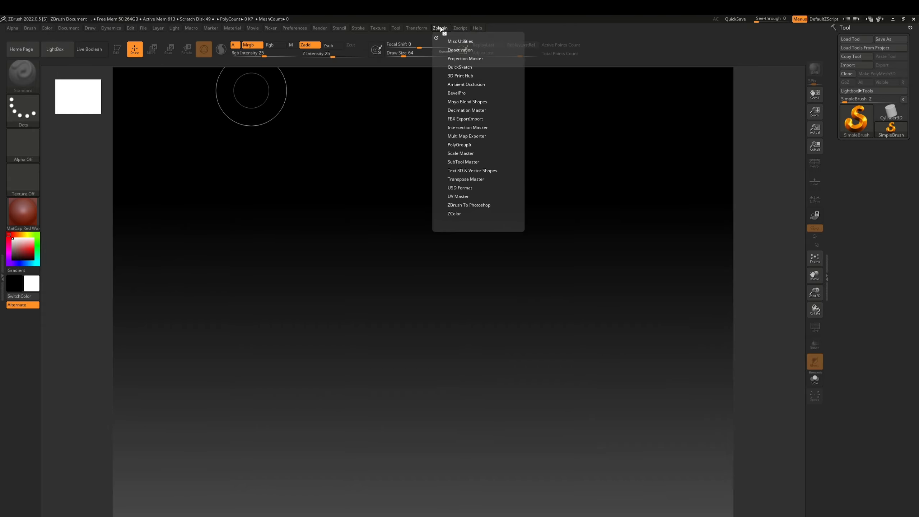
pyautogui.click(458, 119)
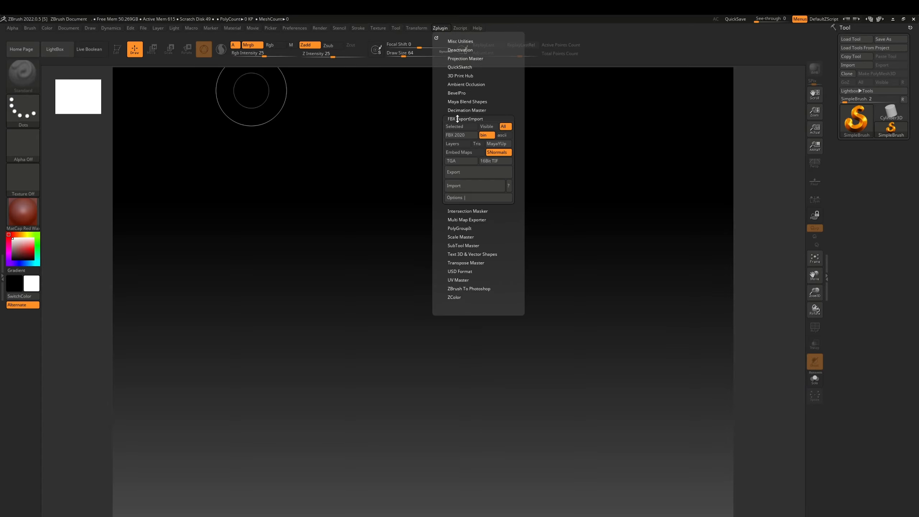
pyautogui.click(444, 29)
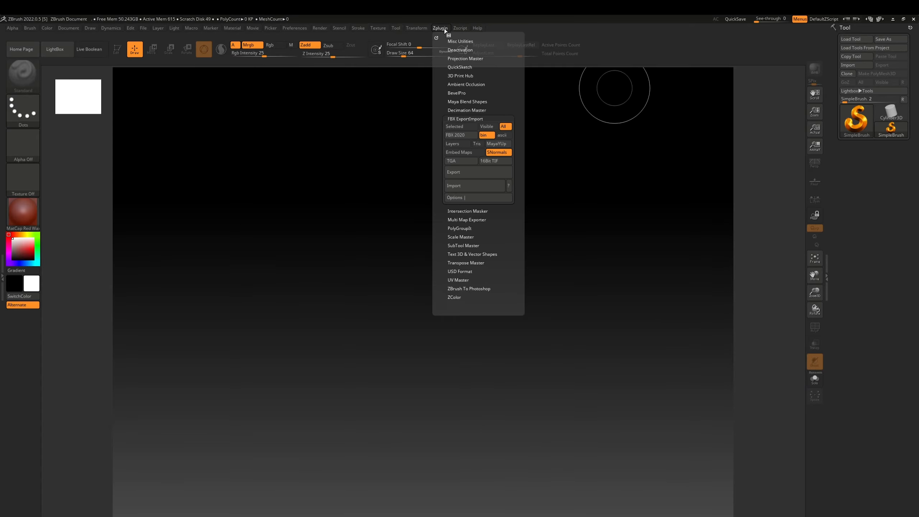
pyautogui.click(465, 187)
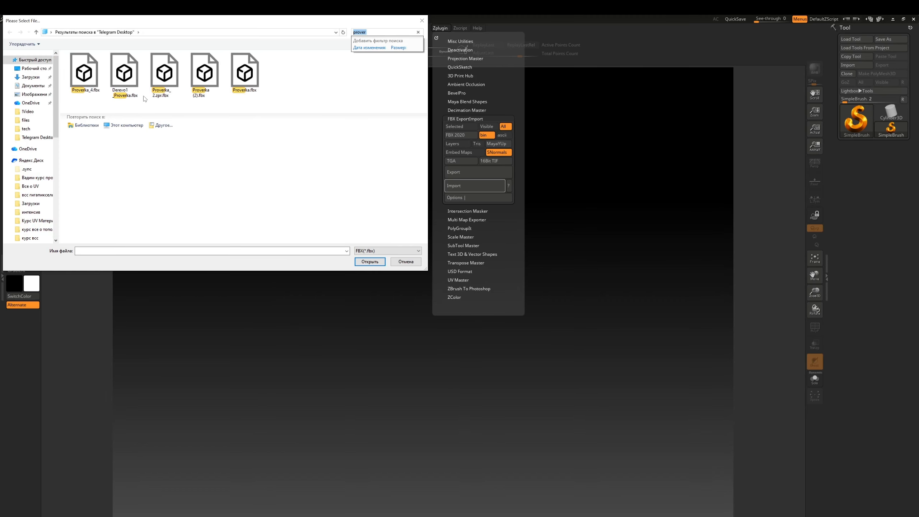
pyautogui.click(31, 77)
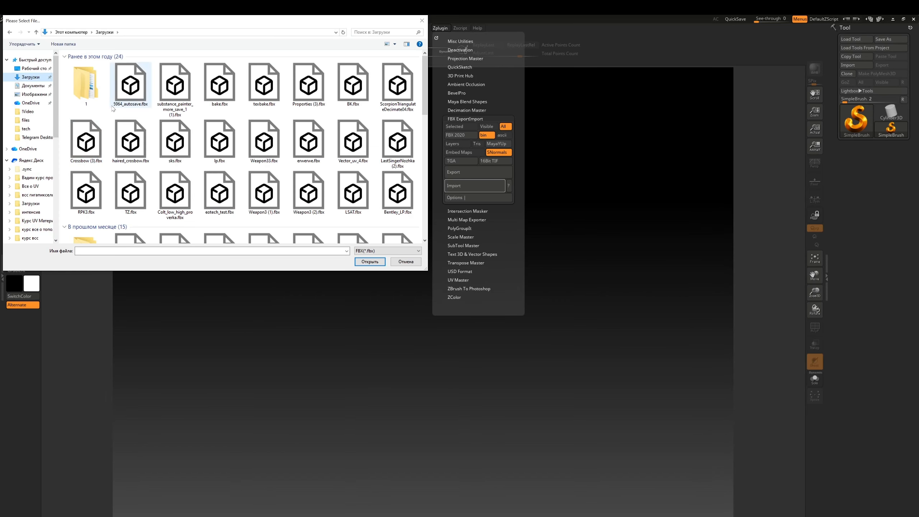
# Search the Downloads folder for "untitled" and import Untitled1212.fbx
pyautogui.click(371, 33)
pyautogui.write('1212')
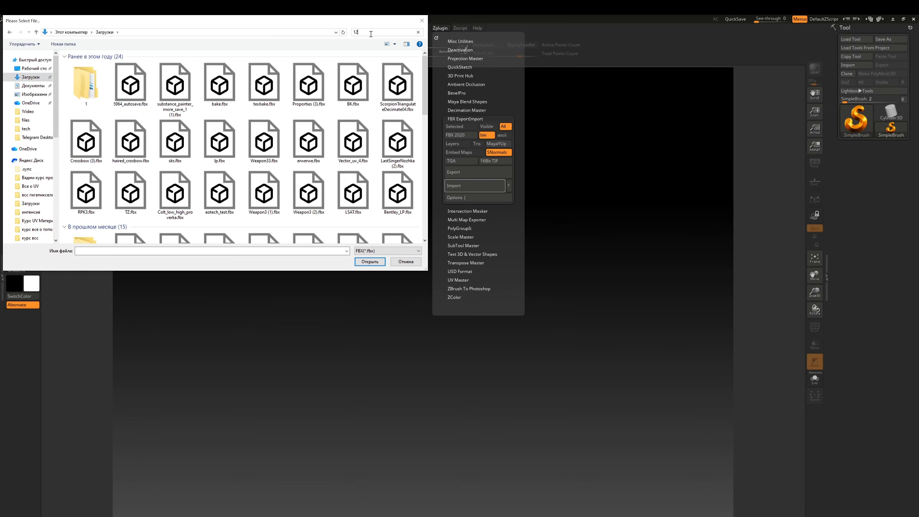
pyautogui.click(29, 77)
pyautogui.click(384, 32)
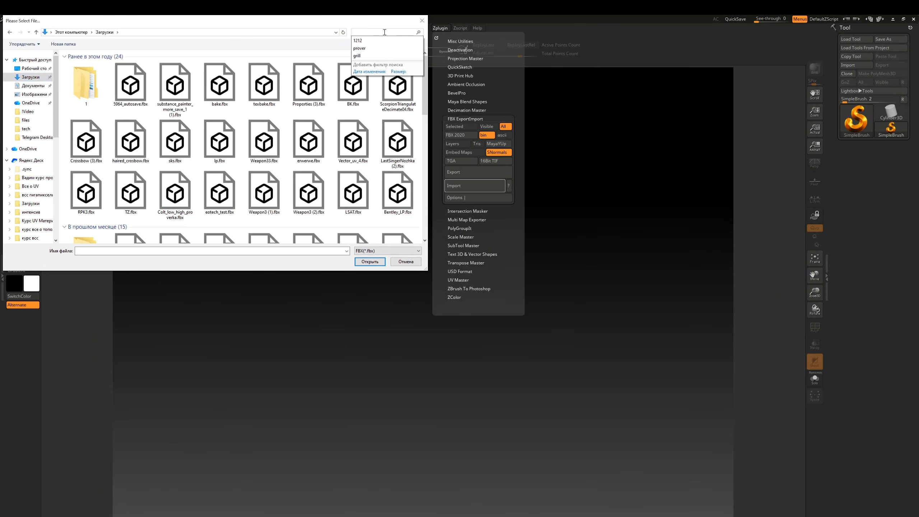
pyautogui.hotkey('alt', 'Tab')
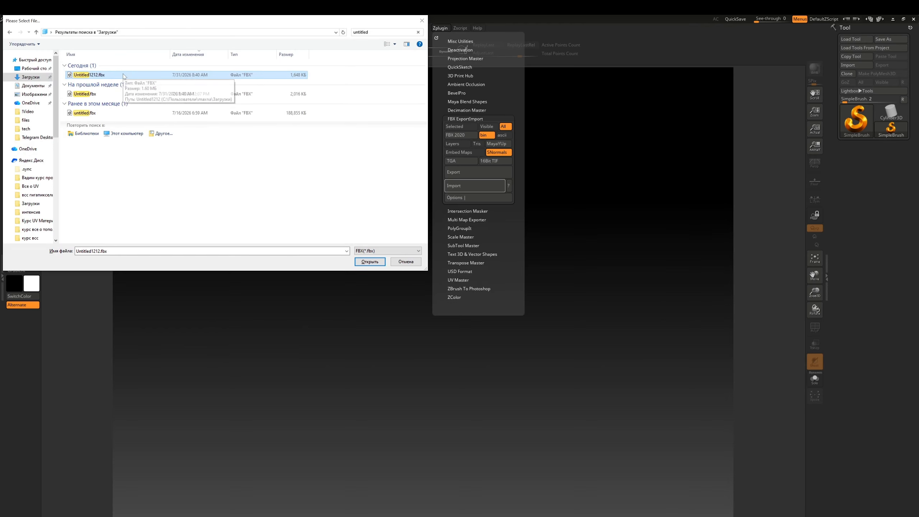
pyautogui.click(370, 261)
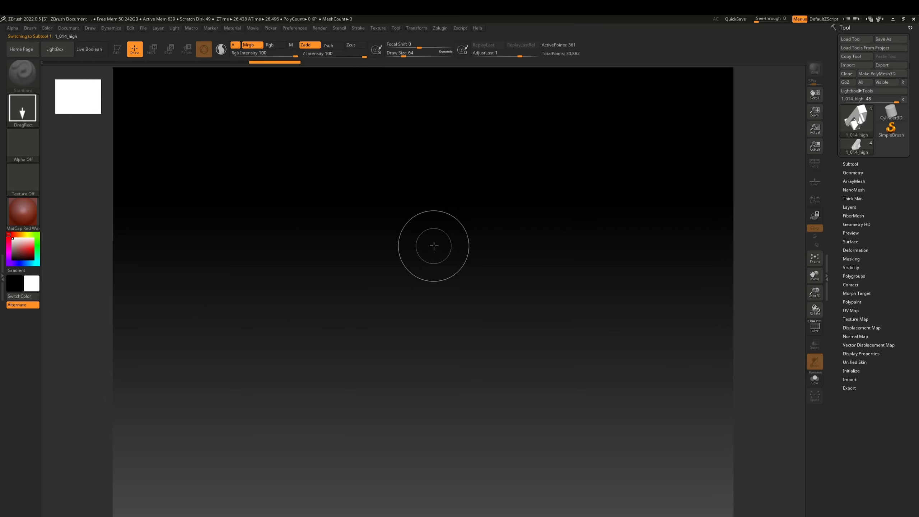
# Draw the imported weapon model on the canvas and enter Edit mode
pyautogui.moveTo(426, 200); pyautogui.dragTo(425, 208)
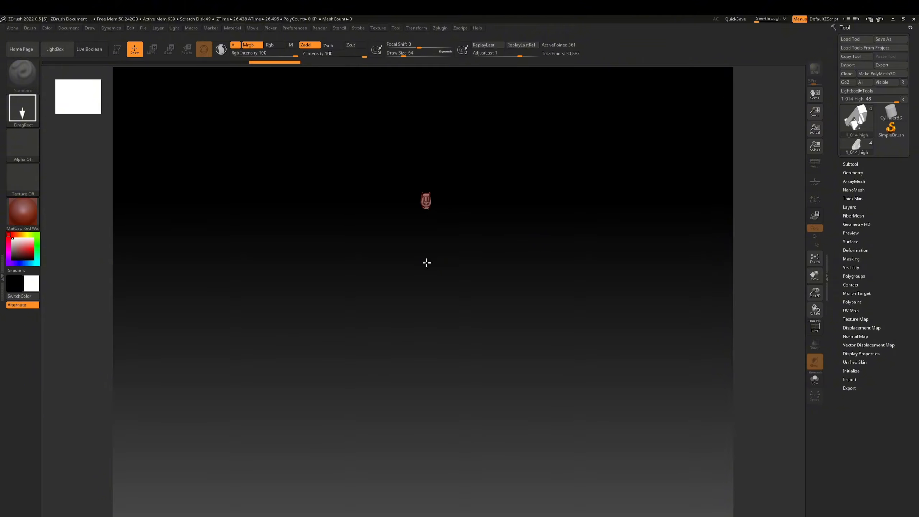
pyautogui.moveTo(425, 269)
pyautogui.mouseDown()
pyautogui.moveTo(421, 308)
pyautogui.moveTo(363, 413)
pyautogui.moveTo(345, 484)
pyautogui.mouseUp()
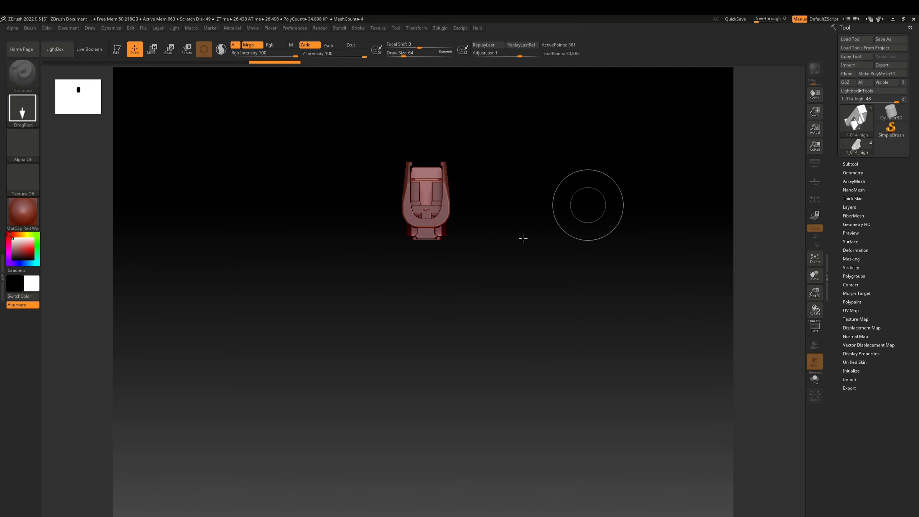
pyautogui.click(120, 54)
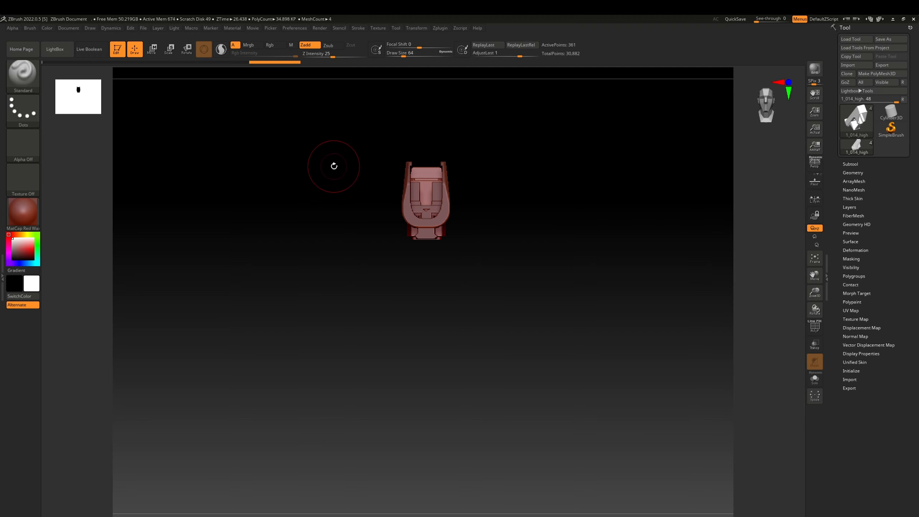
# Inspect the model from the side and turn on PolyFrame to show the receiver's wireframe and polygroups
pyautogui.moveTo(333, 164); pyautogui.dragTo(354, 167)
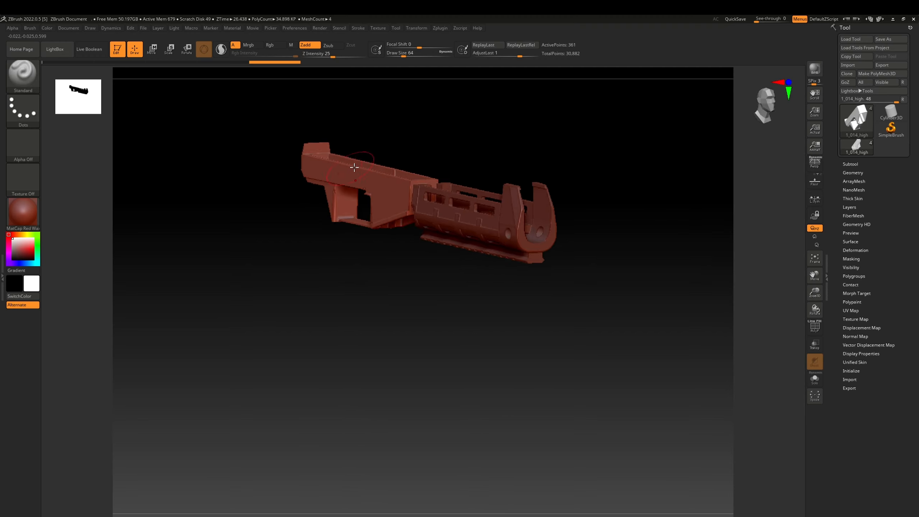
pyautogui.moveTo(394, 192)
pyautogui.keyDown('ctrl'); pyautogui.mouseDown(button='right')
pyautogui.moveTo(427, 273)
pyautogui.moveTo(617, 336)
pyautogui.moveTo(380, 175)
pyautogui.moveTo(481, 261)
pyautogui.moveTo(454, 235)
pyautogui.moveTo(447, 247)
pyautogui.moveTo(420, 209)
pyautogui.moveTo(425, 225)
pyautogui.moveTo(447, 232)
pyautogui.moveTo(404, 232)
pyautogui.moveTo(390, 216)
pyautogui.moveTo(429, 216)
pyautogui.moveTo(422, 199)
pyautogui.moveTo(468, 193)
pyautogui.moveTo(384, 191)
pyautogui.moveTo(443, 203)
pyautogui.mouseUp(button='right'); pyautogui.keyUp('ctrl')
pyautogui.moveTo(443, 203)
pyautogui.keyDown('ctrl'); pyautogui.mouseDown(button='right')
pyautogui.moveTo(437, 234)
pyautogui.moveTo(437, 223)
pyautogui.mouseUp(button='right'); pyautogui.keyUp('ctrl')
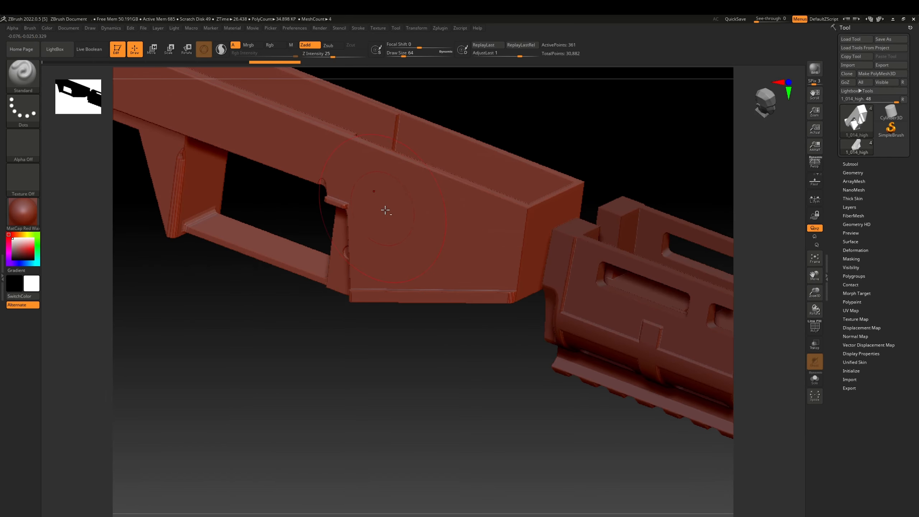
pyautogui.keyDown('ctrl'); pyautogui.moveTo(385, 210); pyautogui.dragTo(435, 235, button='right'); pyautogui.keyUp('ctrl')
pyautogui.moveTo(489, 260)
pyautogui.mouseDown(button='right')
pyautogui.moveTo(458, 236)
pyautogui.moveTo(463, 222)
pyautogui.moveTo(463, 245)
pyautogui.moveTo(509, 265)
pyautogui.moveTo(459, 211)
pyautogui.mouseUp(button='right')
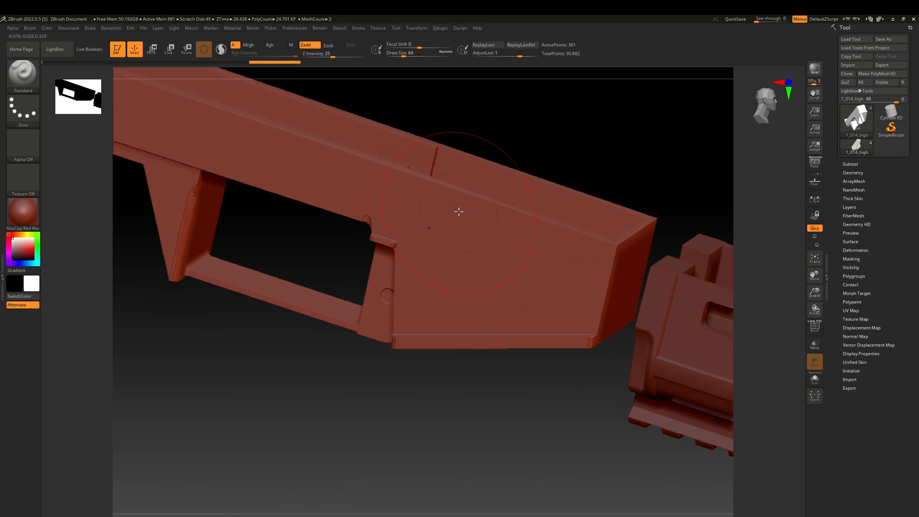
pyautogui.click(815, 327)
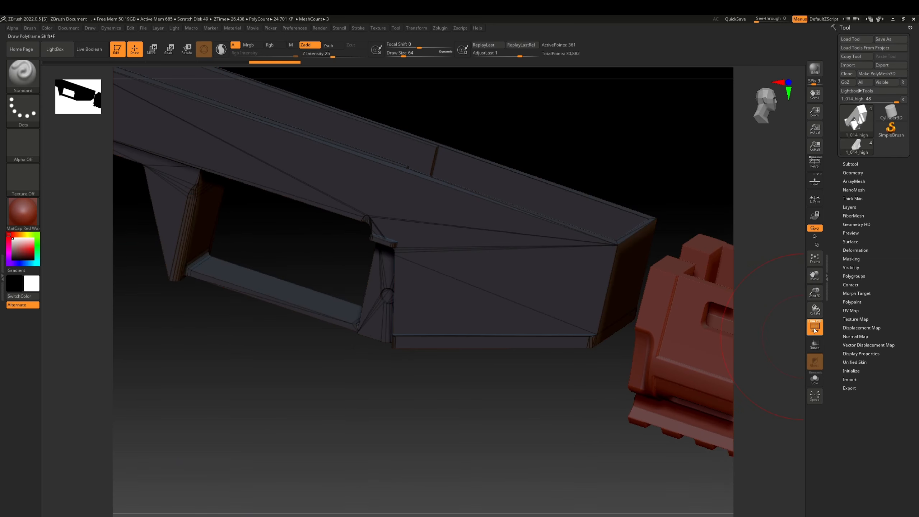
# Reduce the brush Draw Size to about 1.82 and bring the whole receiver into view
pyautogui.moveTo(544, 257); pyautogui.dragTo(526, 245, button='right')
pyautogui.moveTo(436, 281)
pyautogui.keyDown('alt'); pyautogui.mouseDown(button='right')
pyautogui.moveTo(494, 218)
pyautogui.moveTo(464, 279)
pyautogui.mouseUp(button='right'); pyautogui.keyUp('alt')
pyautogui.press('space')
pyautogui.moveTo(464, 279); pyautogui.dragTo(449, 279)
pyautogui.moveTo(477, 286)
pyautogui.keyDown('ctrl'); pyautogui.mouseDown(button='right')
pyautogui.moveTo(513, 333)
pyautogui.moveTo(495, 295)
pyautogui.moveTo(496, 311)
pyautogui.moveTo(454, 279)
pyautogui.moveTo(424, 191)
pyautogui.moveTo(416, 192)
pyautogui.moveTo(402, 228)
pyautogui.moveTo(442, 252)
pyautogui.moveTo(432, 242)
pyautogui.moveTo(410, 248)
pyautogui.moveTo(429, 254)
pyautogui.moveTo(540, 394)
pyautogui.moveTo(478, 292)
pyautogui.moveTo(484, 316)
pyautogui.moveTo(514, 315)
pyautogui.moveTo(530, 293)
pyautogui.moveTo(521, 243)
pyautogui.moveTo(530, 307)
pyautogui.moveTo(465, 304)
pyautogui.moveTo(499, 313)
pyautogui.moveTo(448, 269)
pyautogui.mouseUp(button='right'); pyautogui.keyUp('ctrl')
pyautogui.press('ctrl')
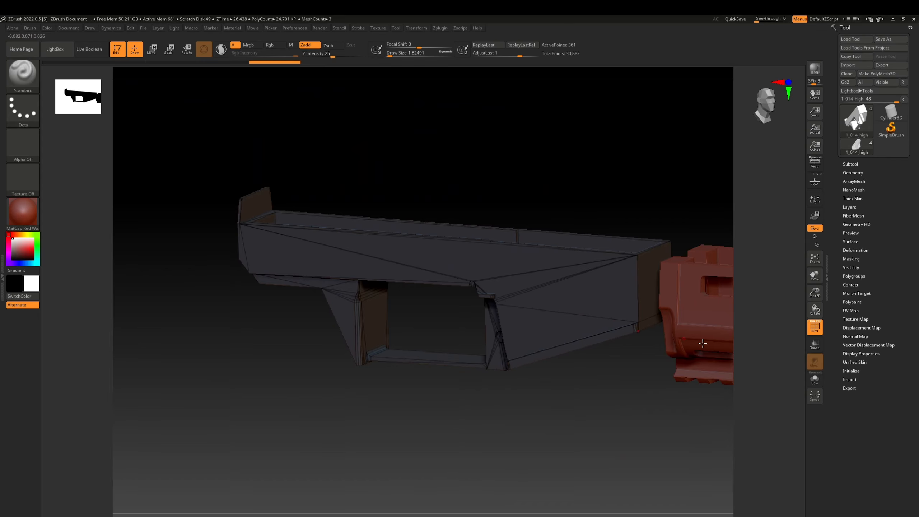
# Isolate the receiver with Solo and create its polygroups from the UV islands with Auto Groups With UV
pyautogui.click(815, 383)
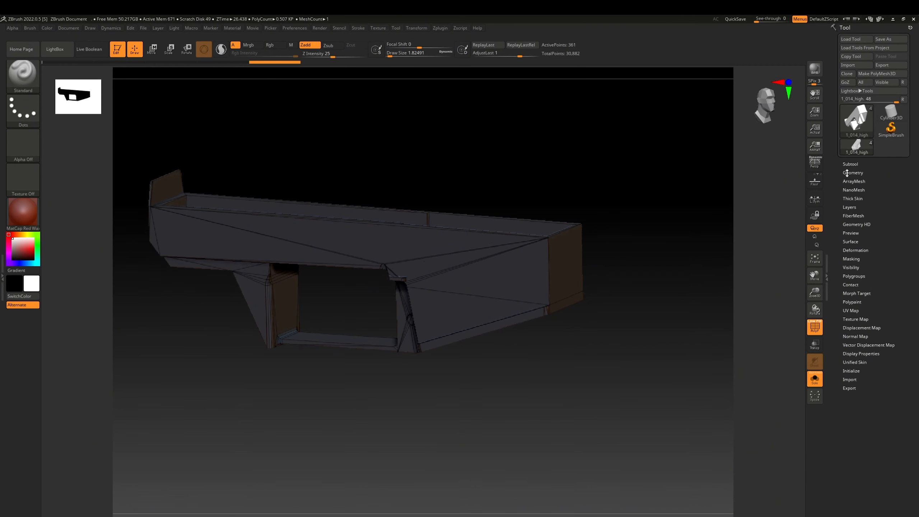
pyautogui.click(859, 276)
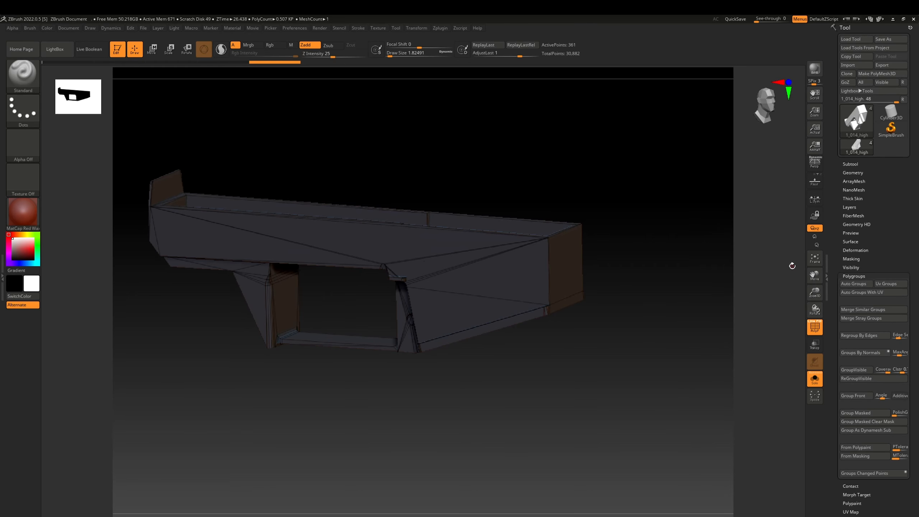
pyautogui.click(866, 292)
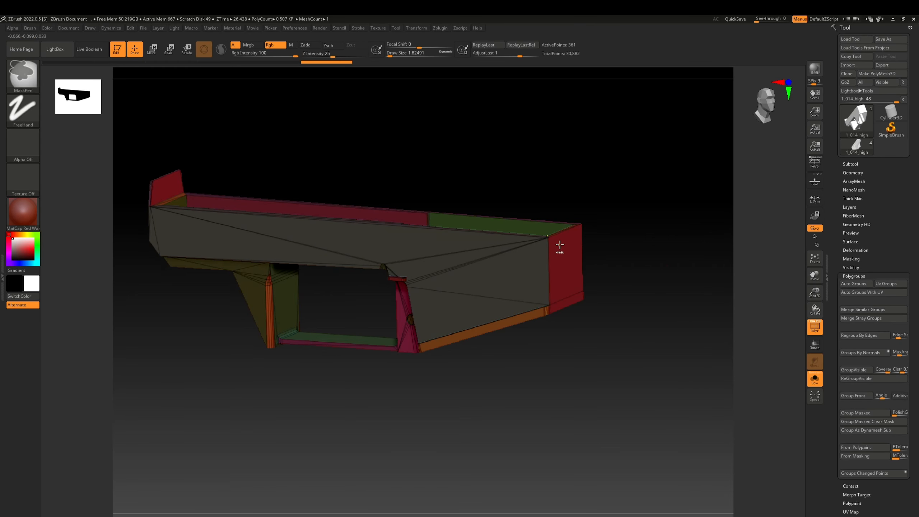
pyautogui.keyDown('ctrl'); pyautogui.moveTo(559, 247); pyautogui.dragTo(507, 220, button='right'); pyautogui.keyUp('ctrl')
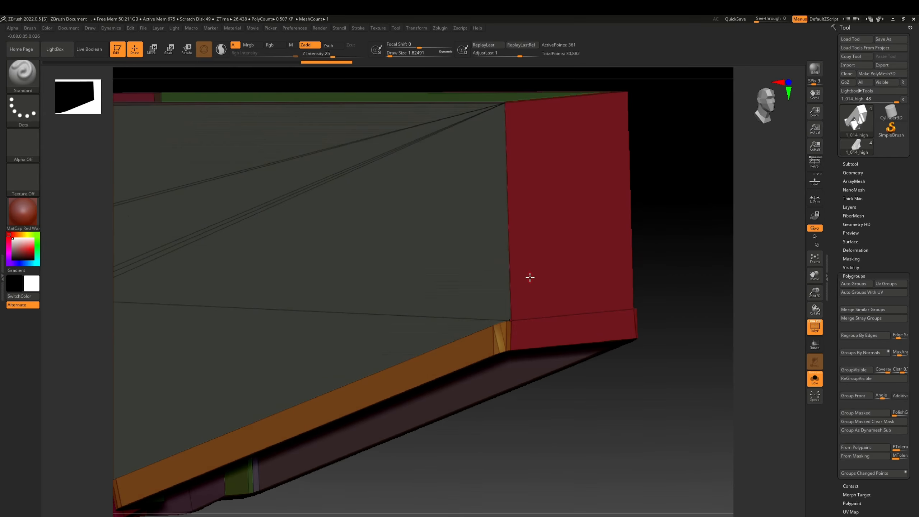
pyautogui.moveTo(530, 277); pyautogui.dragTo(489, 261, button='right')
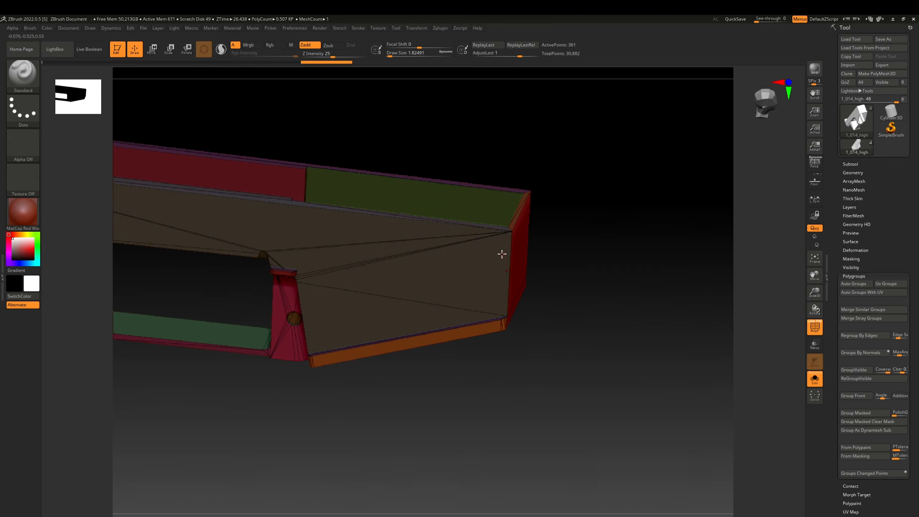
# Switch to Blender, isolate 1.014_high in local view and select the linked seam-bounded island of its end face in Edit Mode
pyautogui.hotkey('alt', 'Tab')
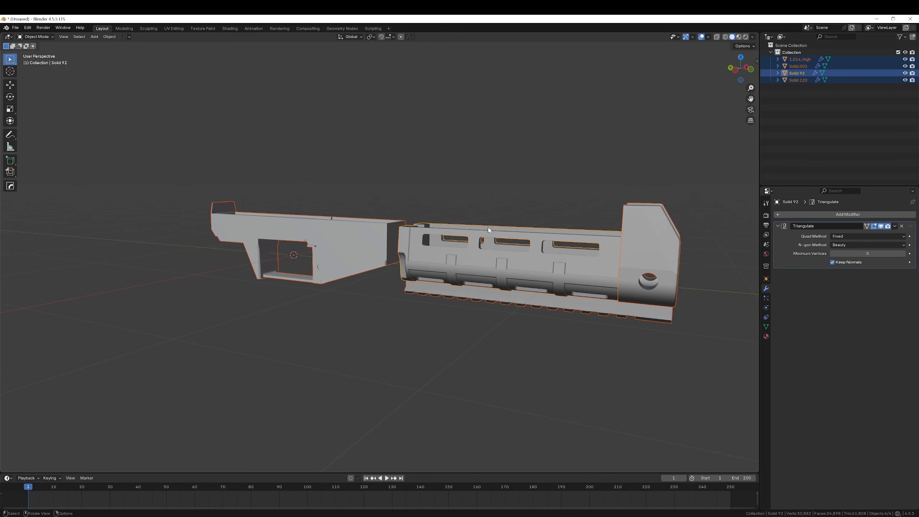
pyautogui.moveTo(488, 227); pyautogui.dragTo(487, 255, button='middle')
pyautogui.click(388, 231)
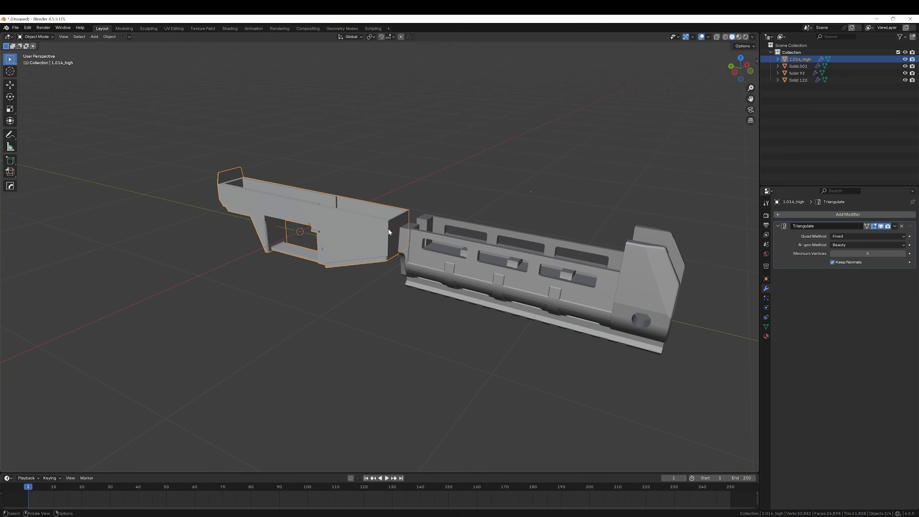
pyautogui.press('KP_Divide')
pyautogui.moveTo(388, 229); pyautogui.dragTo(390, 200, button='middle')
pyautogui.press('Tab')
pyautogui.click(395, 212)
pyautogui.press('l')
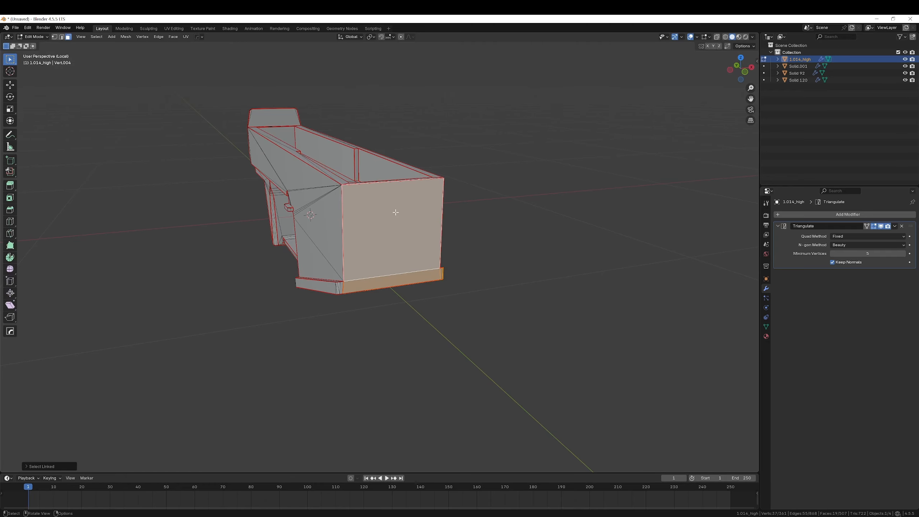
pyautogui.moveTo(373, 230); pyautogui.dragTo(377, 228, button='middle')
# Switch to ZBrush and crease the receiver's polygroup borders with Crease PG, checking the edge of the round recess up close
pyautogui.hotkey('alt', 'Tab')
pyautogui.moveTo(402, 238); pyautogui.dragTo(434, 267, button='right')
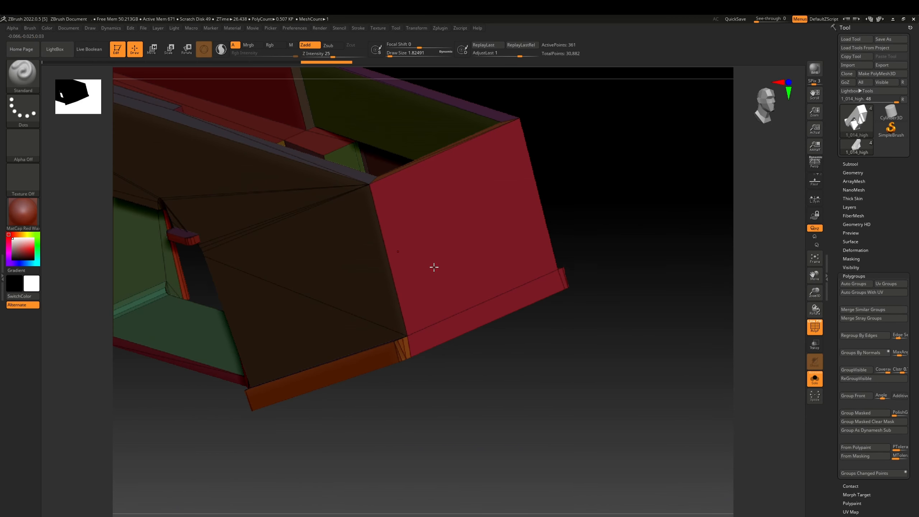
pyautogui.click(854, 275)
pyautogui.moveTo(548, 277); pyautogui.dragTo(518, 206, button='right')
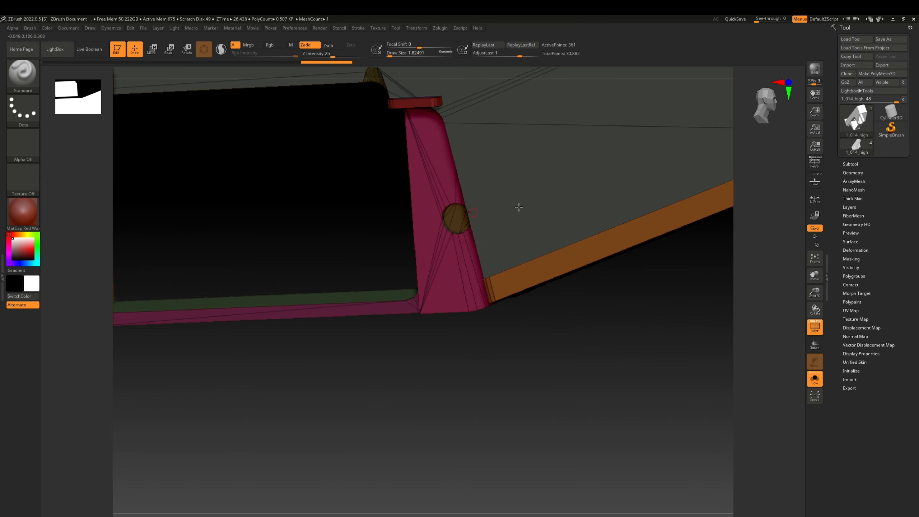
pyautogui.click(866, 173)
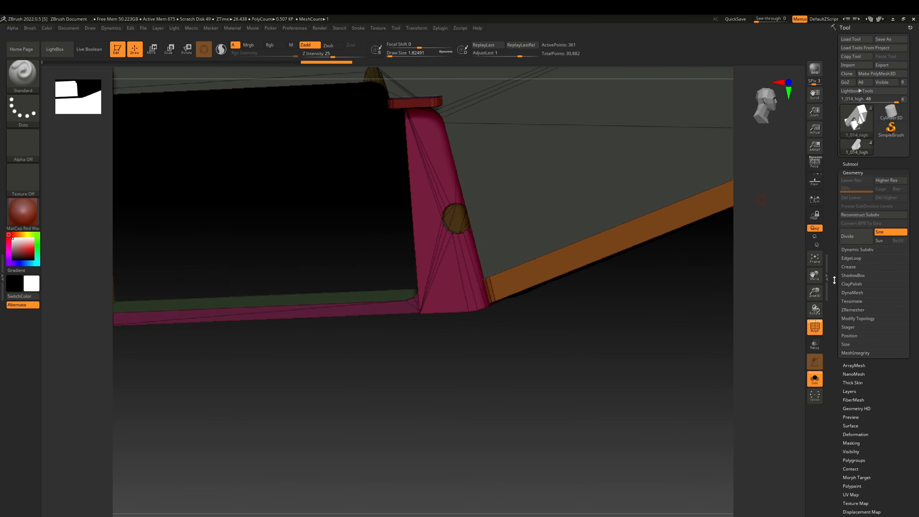
pyautogui.click(848, 268)
pyautogui.keyDown('ctrl'); pyautogui.moveTo(419, 228); pyautogui.dragTo(444, 292, button='right'); pyautogui.keyUp('ctrl')
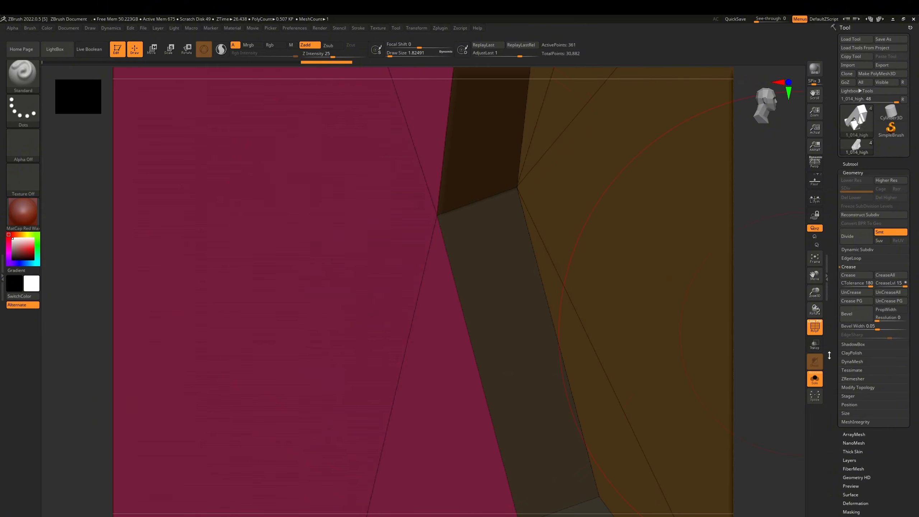
pyautogui.click(852, 302)
pyautogui.moveTo(390, 238)
pyautogui.keyDown('ctrl'); pyautogui.mouseDown()
pyautogui.moveTo(471, 292)
pyautogui.moveTo(513, 379)
pyautogui.mouseUp(); pyautogui.keyUp('ctrl')
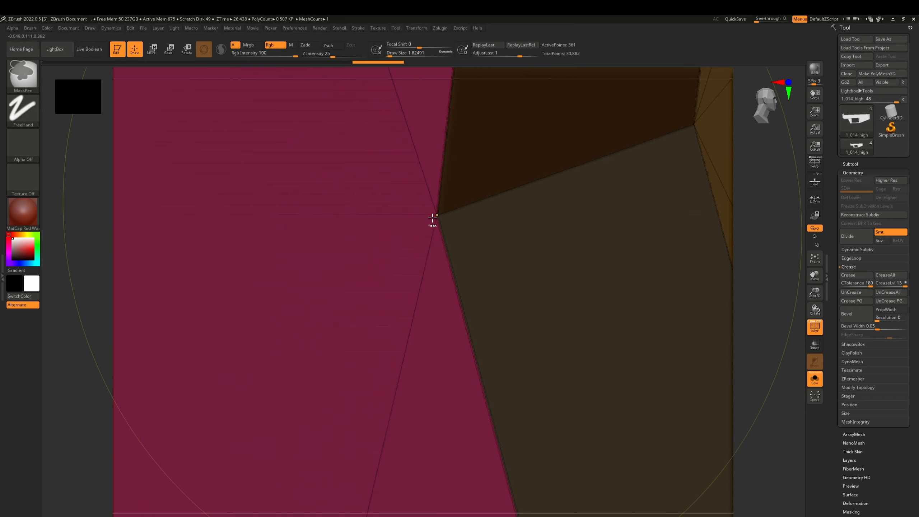
pyautogui.keyDown('ctrl'); pyautogui.moveTo(431, 274); pyautogui.dragTo(413, 156, button='right'); pyautogui.keyUp('ctrl')
# Switch to Blender and select the outer edge loop of the round recess beside the trigger opening
pyautogui.hotkey('alt', 'Tab')
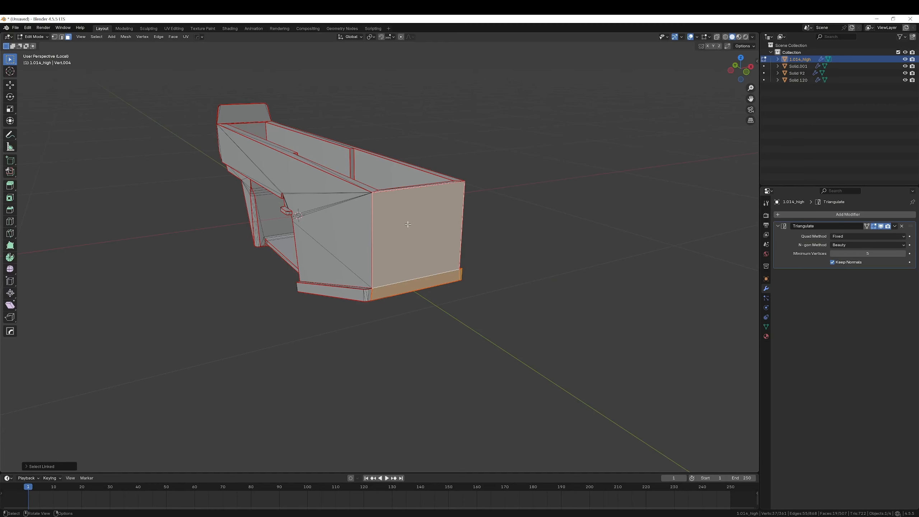
pyautogui.keyDown('ctrl'); pyautogui.moveTo(438, 218); pyautogui.dragTo(455, 239, button='middle'); pyautogui.keyUp('ctrl')
pyautogui.hotkey('ctrl', 'r')
pyautogui.rightClick(487, 232)
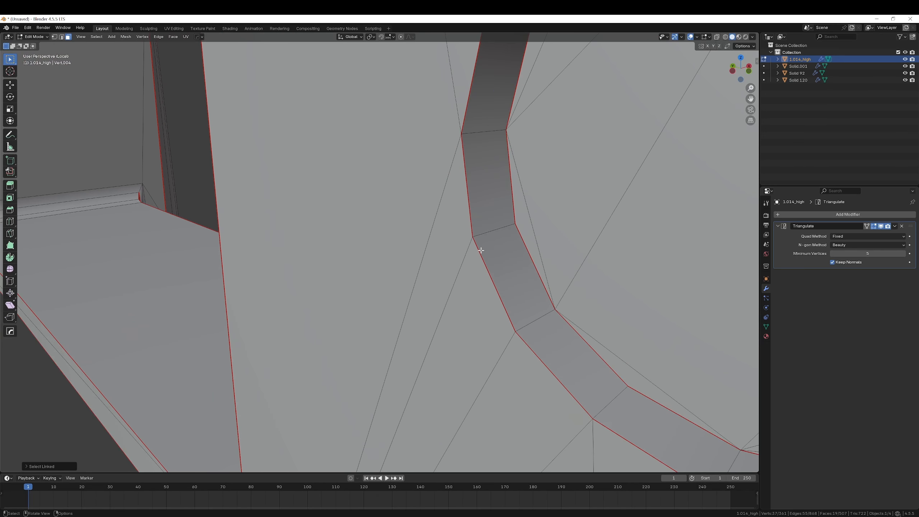
pyautogui.click(478, 252)
pyautogui.press('2')
pyautogui.keyDown('alt'); pyautogui.click(480, 255); pyautogui.keyUp('alt')
pyautogui.scroll(-3, 480, 254)
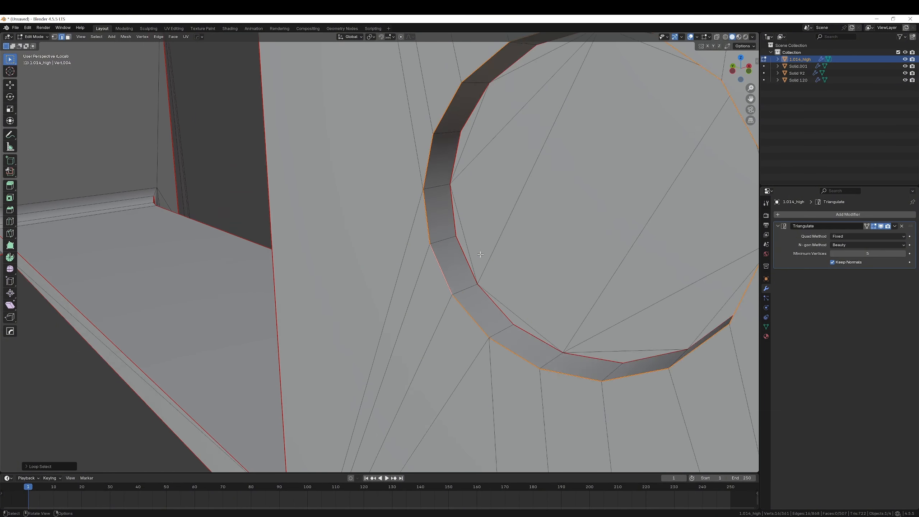
# Bevel the recess's outer edge loop by about 0.0105 m with 2 segments and a profile shape of 1.0
pyautogui.hotkey('ctrl', 'b')
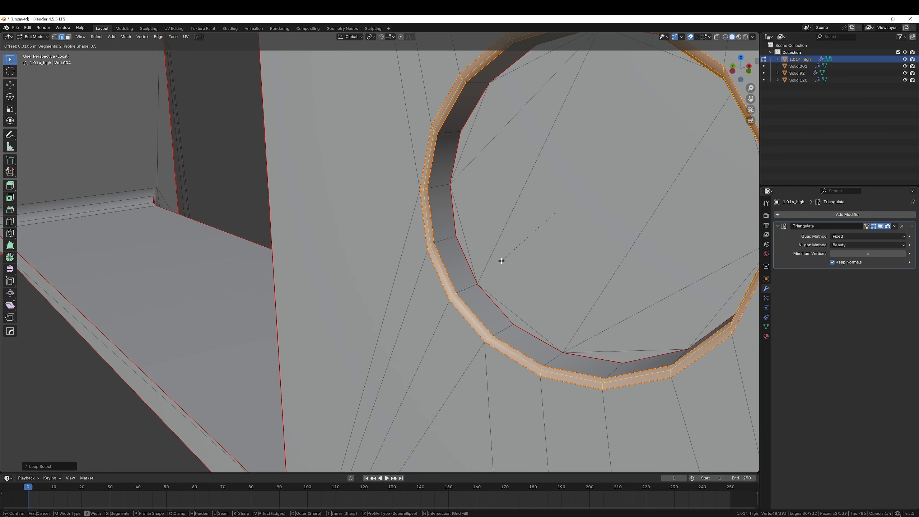
pyautogui.click(501, 261)
pyautogui.click(34, 466)
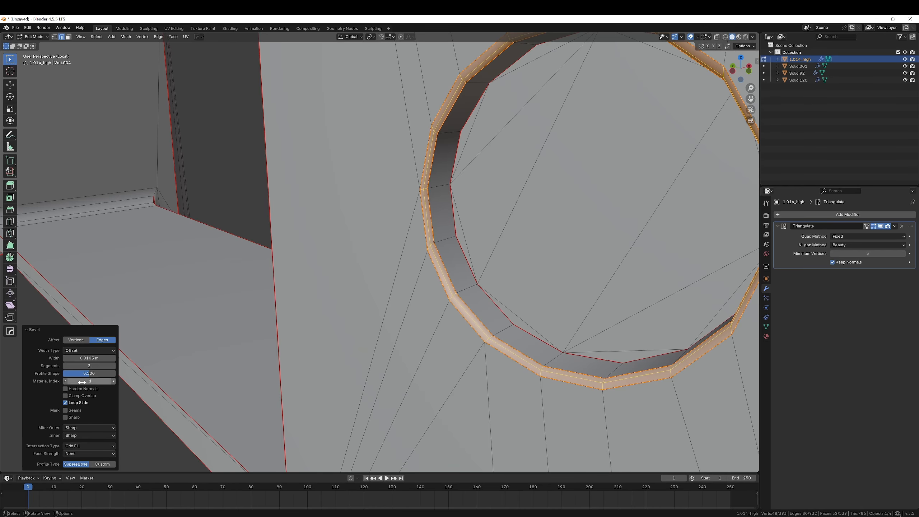
pyautogui.moveTo(89, 374); pyautogui.dragTo(116, 374)
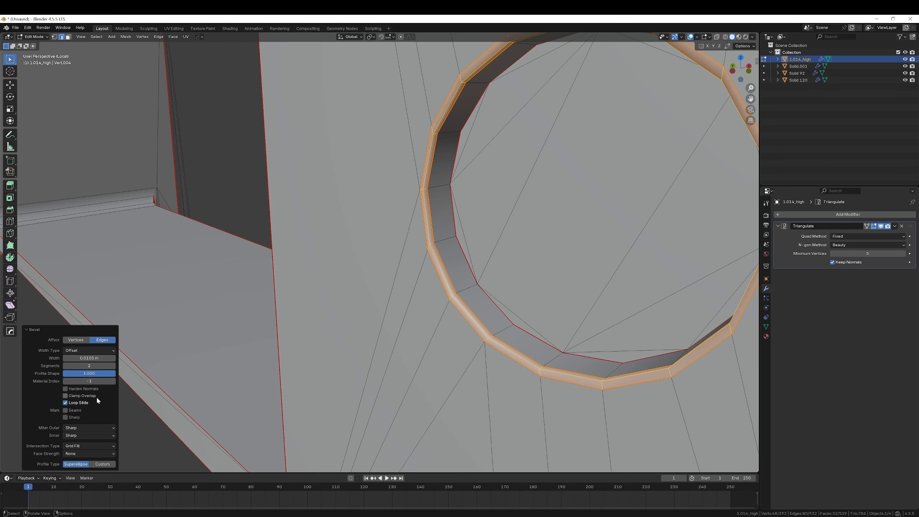
pyautogui.click(80, 404)
# Switch to ZBrush and turn on Dynamic Subdiv for the receiver, raising SmoothSubdiv to its maximum
pyautogui.hotkey('alt', 'Tab')
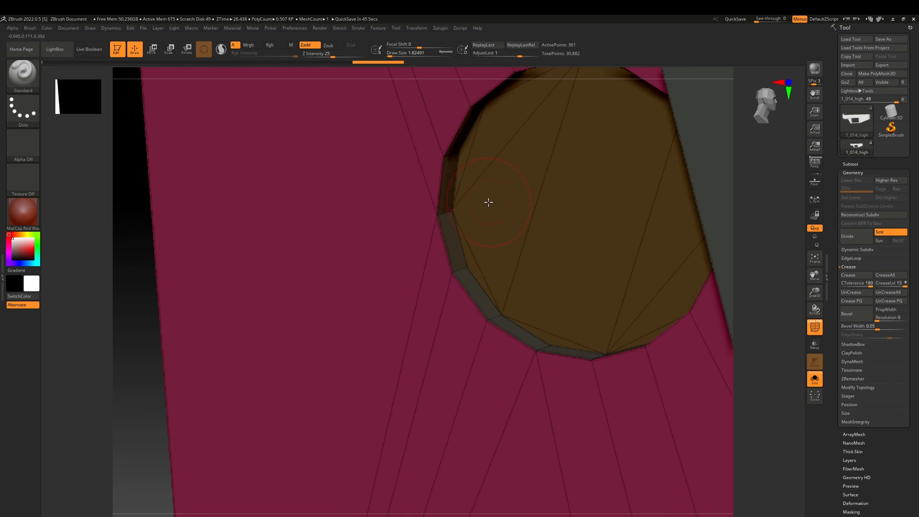
pyautogui.keyDown('ctrl'); pyautogui.moveTo(479, 265); pyautogui.dragTo(322, 173, button='right'); pyautogui.keyUp('ctrl')
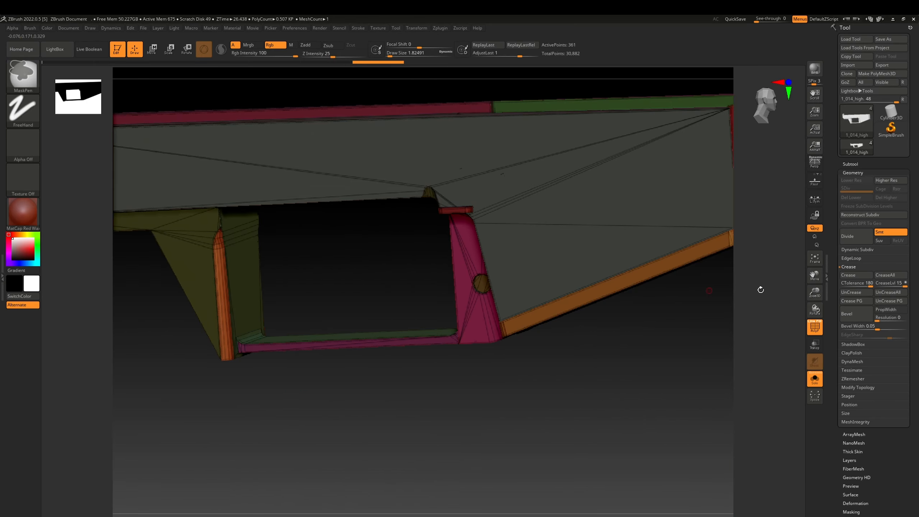
pyautogui.click(851, 267)
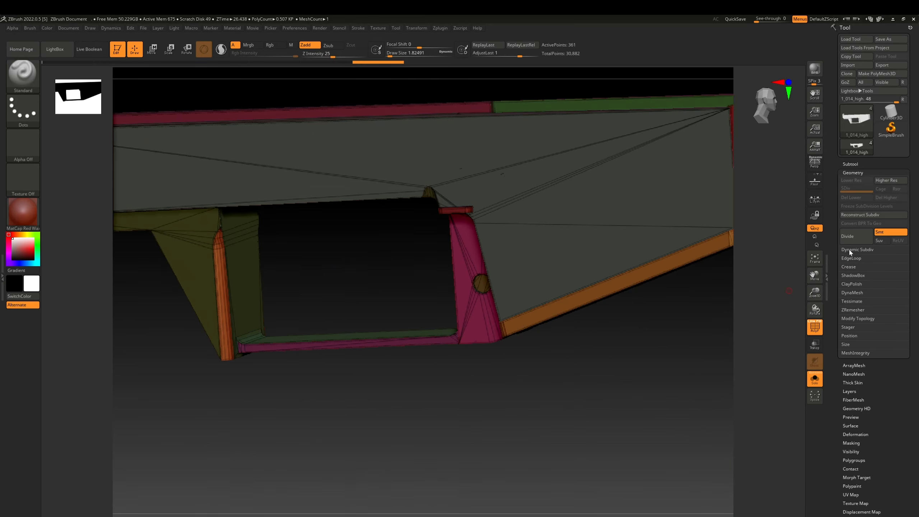
pyautogui.click(857, 250)
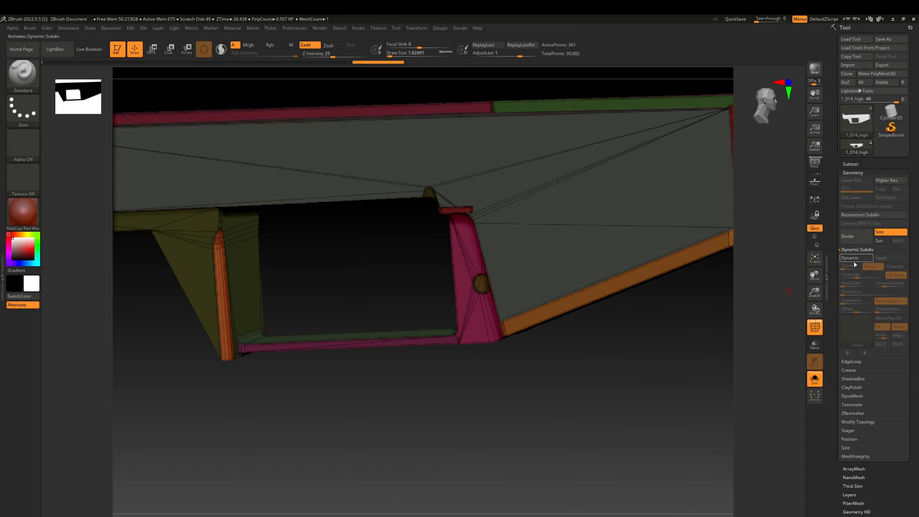
pyautogui.click(855, 259)
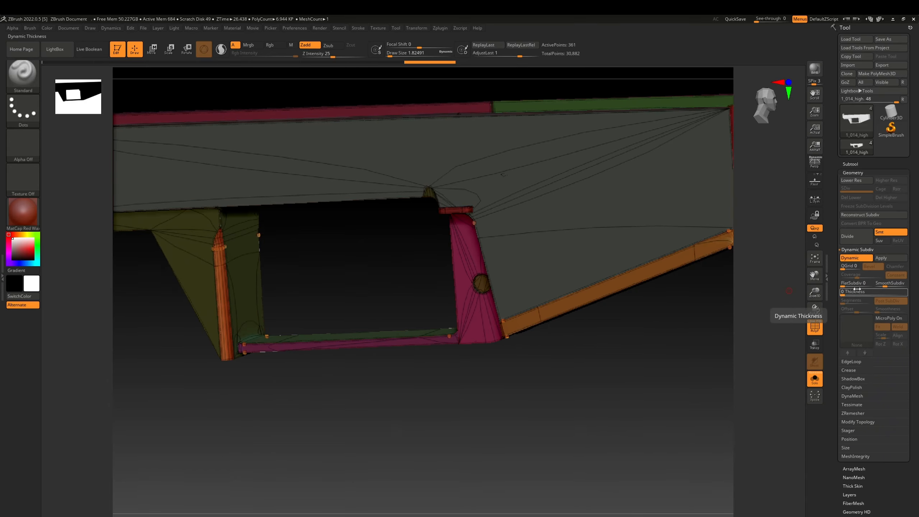
pyautogui.moveTo(886, 287); pyautogui.dragTo(905, 285)
pyautogui.moveTo(670, 295); pyautogui.dragTo(696, 305)
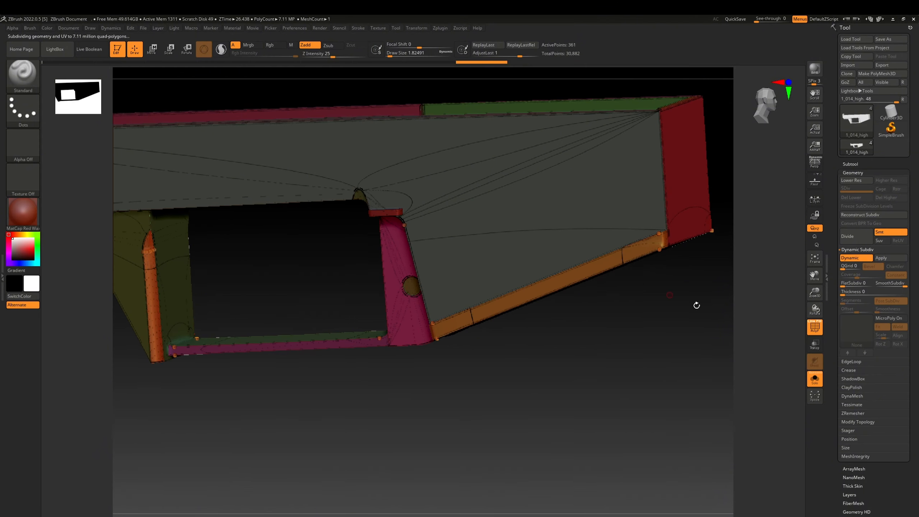
# Turn off PolyFrame and inspect the smoothed receiver's surfaces and edges from several angles for shading errors
pyautogui.click(815, 327)
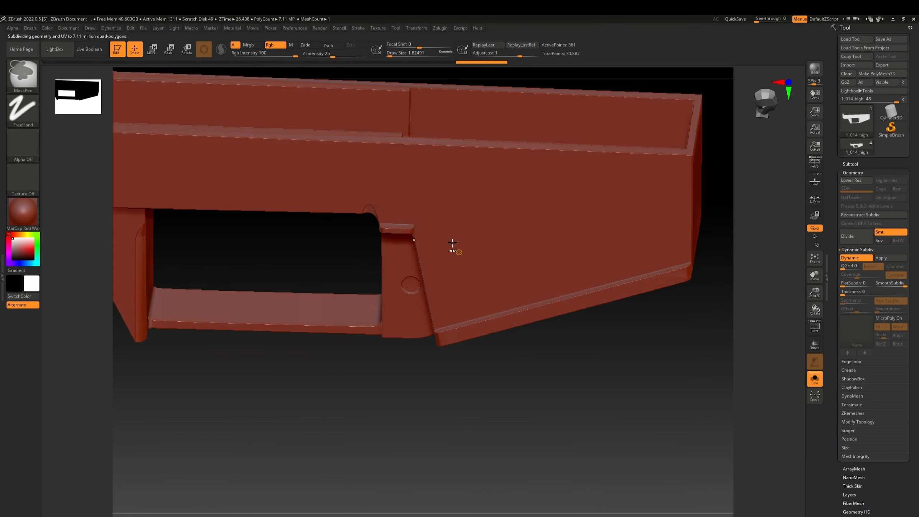
pyautogui.keyDown('ctrl'); pyautogui.moveTo(452, 243); pyautogui.dragTo(436, 226, button='right'); pyautogui.keyUp('ctrl')
pyautogui.moveTo(436, 226)
pyautogui.mouseDown(button='right')
pyautogui.moveTo(429, 251)
pyautogui.moveTo(478, 290)
pyautogui.moveTo(445, 250)
pyautogui.moveTo(492, 310)
pyautogui.moveTo(470, 231)
pyautogui.moveTo(466, 418)
pyautogui.moveTo(412, 342)
pyautogui.mouseUp(button='right')
pyautogui.moveTo(413, 342); pyautogui.dragTo(425, 202, button='right')
pyautogui.keyDown('ctrl'); pyautogui.moveTo(442, 300); pyautogui.dragTo(428, 263, button='right'); pyautogui.keyUp('ctrl')
pyautogui.keyDown('ctrl'); pyautogui.moveTo(239, 206); pyautogui.dragTo(270, 255, button='right'); pyautogui.keyUp('ctrl')
pyautogui.keyDown('alt'); pyautogui.moveTo(156, 250); pyautogui.dragTo(343, 235, button='right'); pyautogui.keyUp('alt')
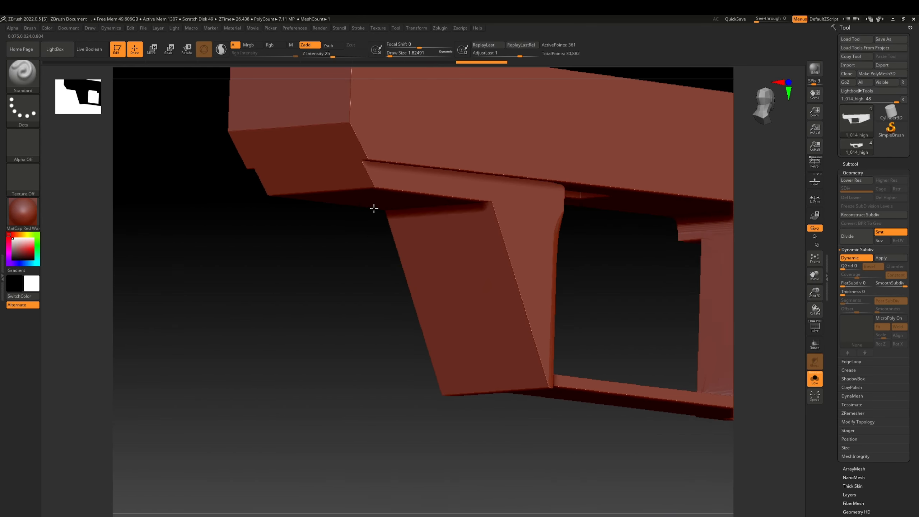
pyautogui.moveTo(373, 208)
pyautogui.mouseDown(button='right')
pyautogui.moveTo(412, 201)
pyautogui.moveTo(420, 234)
pyautogui.moveTo(435, 230)
pyautogui.moveTo(338, 244)
pyautogui.moveTo(366, 224)
pyautogui.moveTo(426, 208)
pyautogui.moveTo(371, 211)
pyautogui.moveTo(370, 277)
pyautogui.moveTo(367, 254)
pyautogui.moveTo(363, 263)
pyautogui.moveTo(328, 225)
pyautogui.moveTo(347, 279)
pyautogui.moveTo(286, 286)
pyautogui.moveTo(499, 273)
pyautogui.moveTo(484, 236)
pyautogui.moveTo(478, 269)
pyautogui.moveTo(405, 232)
pyautogui.moveTo(417, 269)
pyautogui.moveTo(365, 241)
pyautogui.moveTo(447, 238)
pyautogui.moveTo(437, 246)
pyautogui.moveTo(408, 240)
pyautogui.moveTo(404, 250)
pyautogui.moveTo(389, 233)
pyautogui.moveTo(400, 239)
pyautogui.moveTo(424, 220)
pyautogui.moveTo(462, 250)
pyautogui.moveTo(523, 263)
pyautogui.moveTo(445, 252)
pyautogui.moveTo(431, 222)
pyautogui.moveTo(490, 226)
pyautogui.moveTo(420, 191)
pyautogui.moveTo(484, 220)
pyautogui.moveTo(499, 246)
pyautogui.mouseUp(button='right')
# Switch to Blender and undo the bevel around the round recess
pyautogui.hotkey('alt', 'Tab')
pyautogui.scroll(-6, 534, 226)
pyautogui.moveTo(534, 226); pyautogui.dragTo(479, 224, button='middle')
pyautogui.hotkey('ctrl', 'z')
pyautogui.scroll(-10, 427, 237)
pyautogui.moveTo(337, 230); pyautogui.dragTo(414, 199, button='middle')
pyautogui.scroll(1, 332, 242)
pyautogui.scroll(4, 391, 215)
pyautogui.scroll(1, 414, 199)
# Compare the notch corners inside the receiver between the smoothed ZBrush model and the Blender mesh
pyautogui.hotkey('alt', 'Tab')
pyautogui.moveTo(402, 201); pyautogui.dragTo(408, 286, button='right')
pyautogui.keyDown('ctrl'); pyautogui.moveTo(408, 286); pyautogui.dragTo(429, 333, button='right'); pyautogui.keyUp('ctrl')
pyautogui.keyDown('alt'); pyautogui.moveTo(430, 333); pyautogui.dragTo(443, 272, button='right'); pyautogui.keyUp('alt')
pyautogui.hotkey('alt', 'Tab')
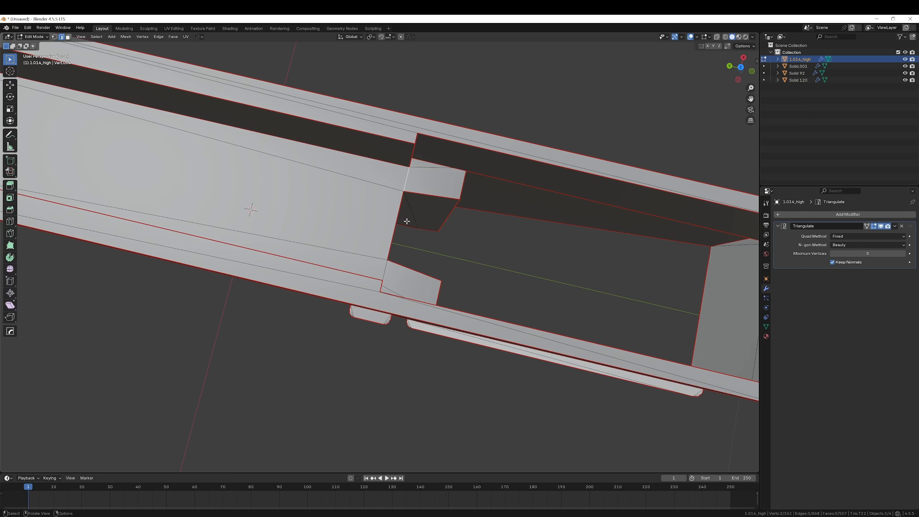
pyautogui.moveTo(519, 240); pyautogui.dragTo(365, 227, button='middle')
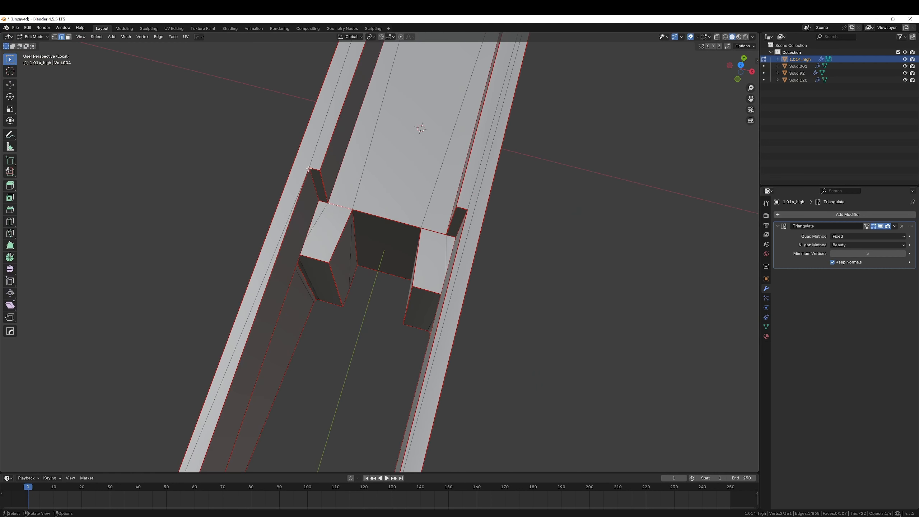
pyautogui.scroll(-4, 309, 170)
pyautogui.hotkey('alt', 'Tab')
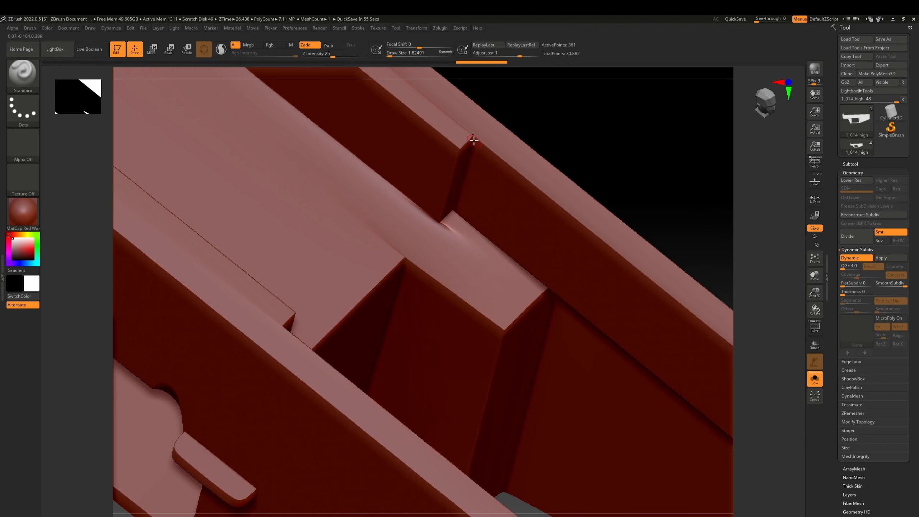
# Return to Blender and knife-cut an edge from the notch corner across the top face of the adjacent side rail
pyautogui.hotkey('alt', 'Tab')
pyautogui.scroll(-3, 430, 239)
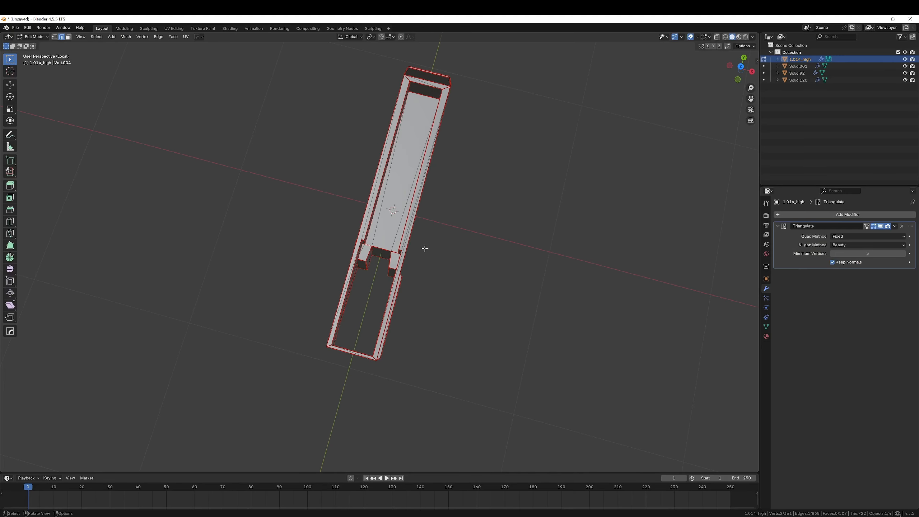
pyautogui.scroll(7, 425, 250)
pyautogui.moveTo(436, 258); pyautogui.dragTo(477, 278, button='middle')
pyautogui.scroll(2, 478, 278)
pyautogui.press('k')
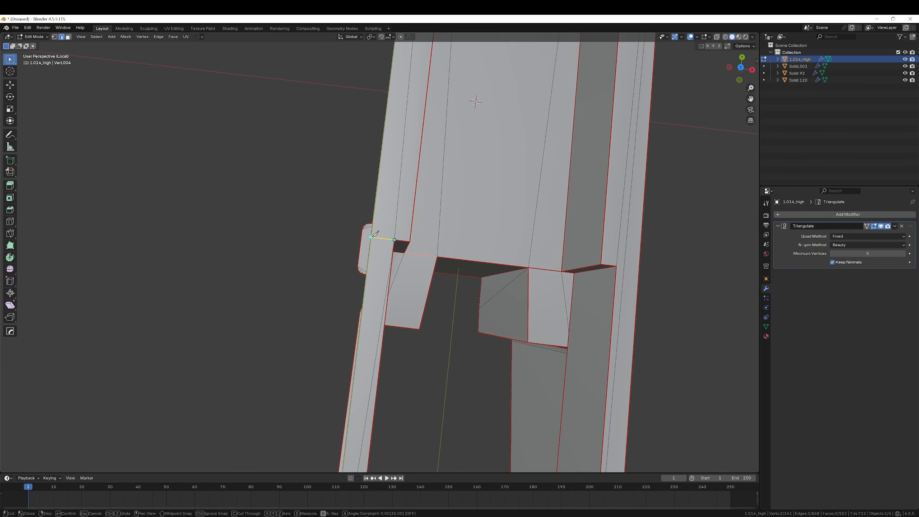
pyautogui.press('Return')
# Knife-cut a matching edge from the opposite notch corner to the outer edge of the other side rail
pyautogui.moveTo(371, 236); pyautogui.dragTo(493, 255, button='middle')
pyautogui.press('l')
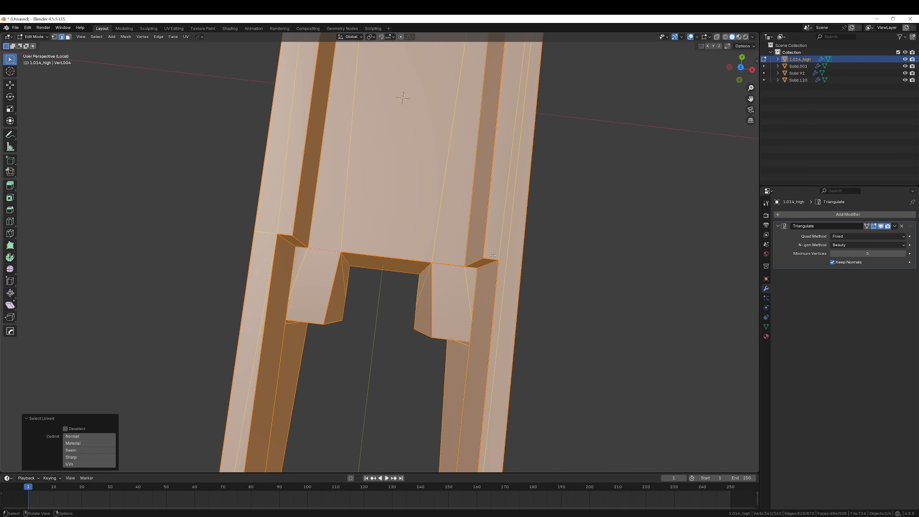
pyautogui.press('k')
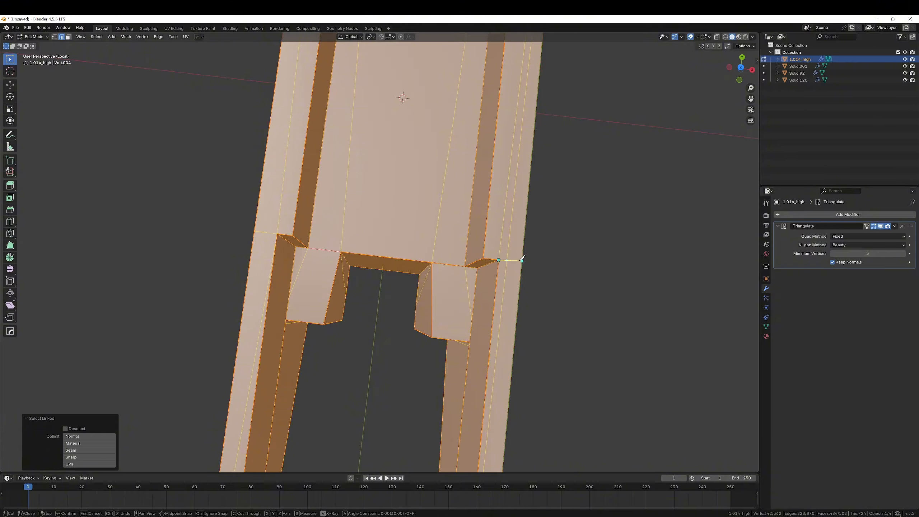
pyautogui.click(521, 260)
pyautogui.press('Return')
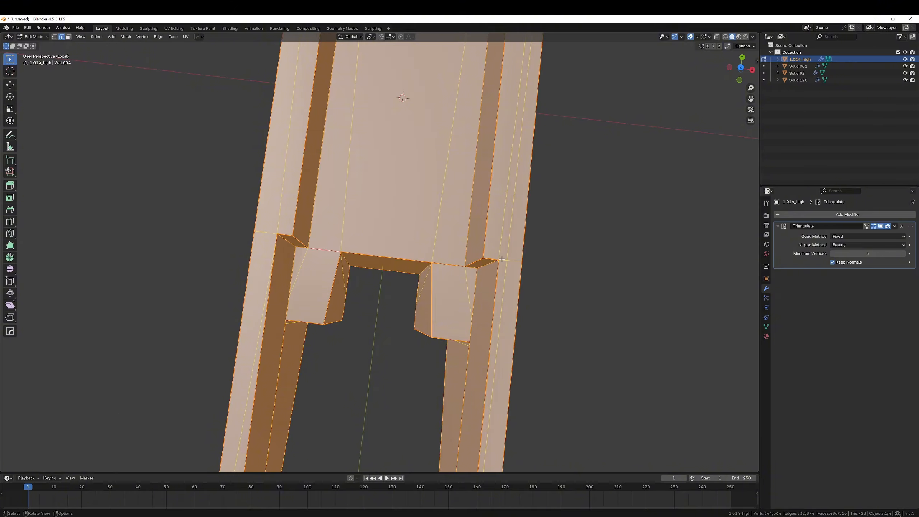
# Compare the receiver's lower end corner between the Blender mesh and the smoothed ZBrush model
pyautogui.click(510, 260)
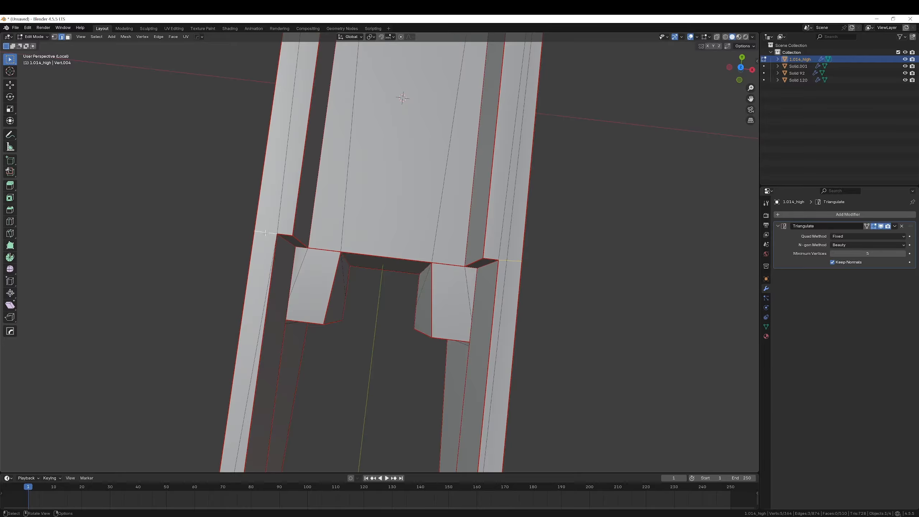
pyautogui.scroll(-5, 266, 233)
pyautogui.moveTo(304, 257); pyautogui.dragTo(415, 239, button='middle')
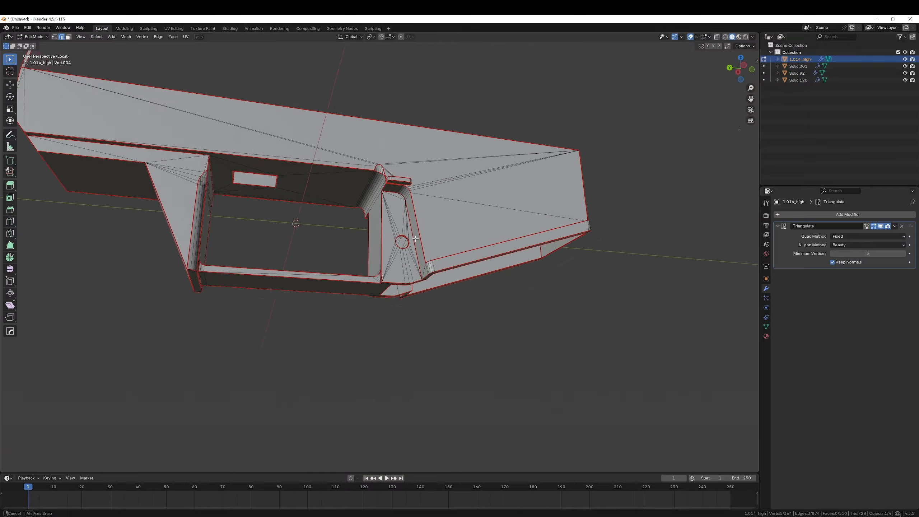
pyautogui.hotkey('alt', 'Tab')
pyautogui.moveTo(447, 265)
pyautogui.mouseDown()
pyautogui.moveTo(437, 263)
pyautogui.moveTo(480, 289)
pyautogui.moveTo(417, 285)
pyautogui.moveTo(416, 308)
pyautogui.moveTo(432, 270)
pyautogui.moveTo(420, 307)
pyautogui.moveTo(408, 217)
pyautogui.mouseUp()
pyautogui.hotkey('alt', 'Tab')
# Replace the diagonal edges on one rounded lower corner at the receiver's end with a straight edge by dissolving them
pyautogui.rightClick(456, 257)
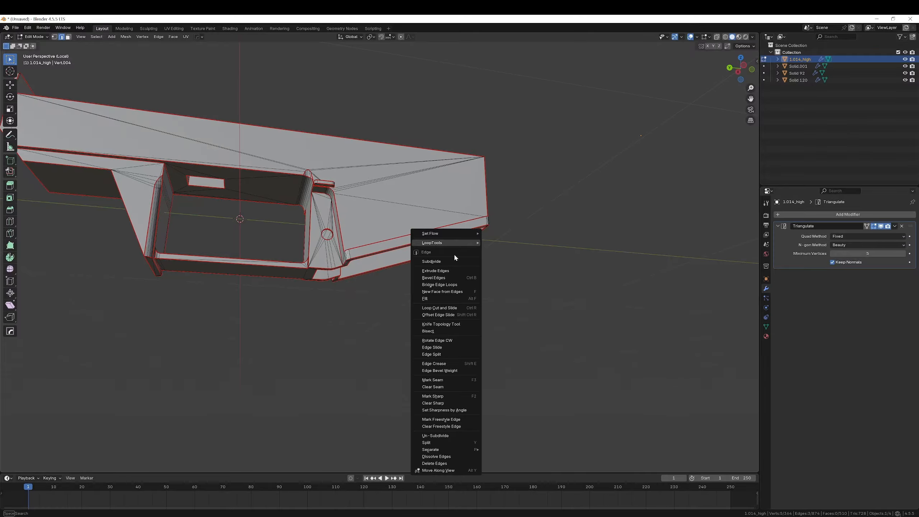
pyautogui.moveTo(457, 243)
pyautogui.click(503, 271)
pyautogui.moveTo(488, 241); pyautogui.dragTo(525, 241, button='middle')
pyautogui.scroll(8, 525, 241)
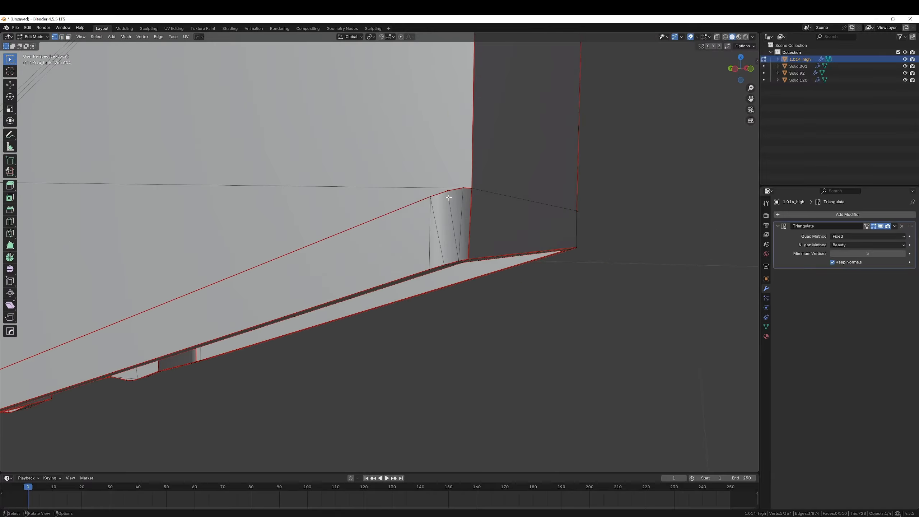
pyautogui.keyDown('shift'); pyautogui.click(456, 222); pyautogui.keyUp('shift')
pyautogui.press('x')
pyautogui.click(447, 253)
pyautogui.moveTo(447, 254); pyautogui.dragTo(392, 255, button='middle')
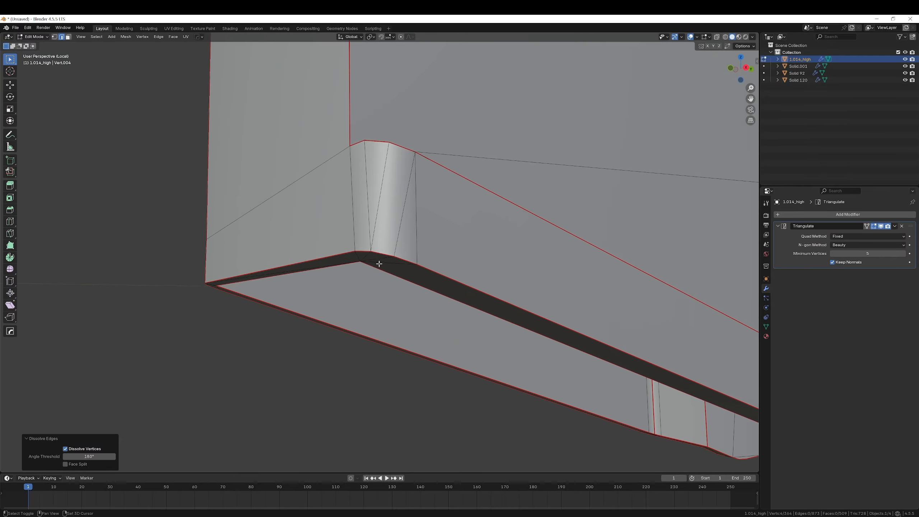
# On the opposite rounded corner, connect the upper and lower vertices with a straight edge and dissolve the two diagonal edges
pyautogui.press('1')
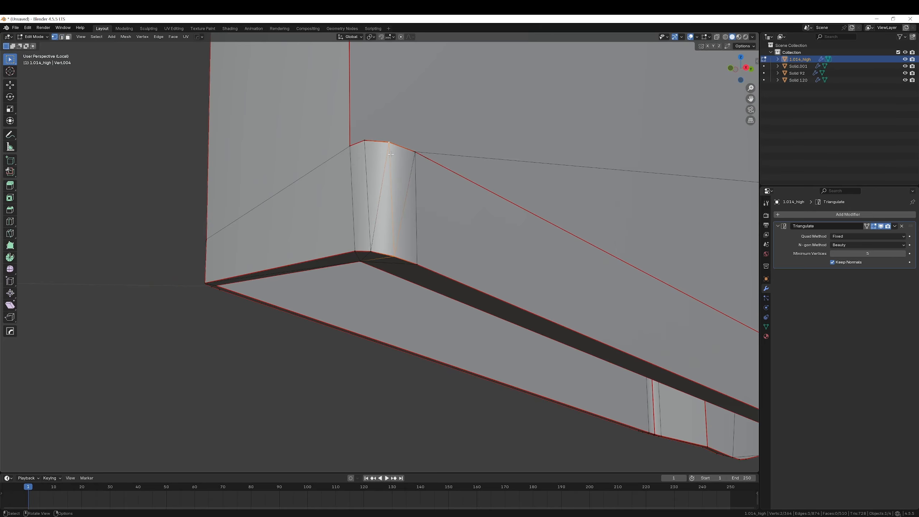
pyautogui.press('x')
pyautogui.click(382, 183)
pyautogui.click(401, 195)
pyautogui.press('x')
pyautogui.click(401, 194)
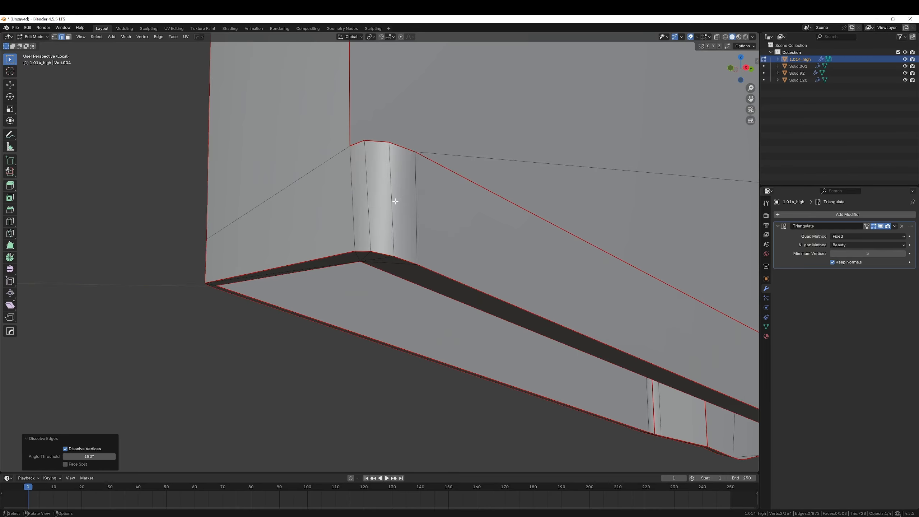
# Check the lower end lip of the receiver against the smoothed ZBrush model and return to Blender
pyautogui.scroll(-5, 401, 196)
pyautogui.moveTo(397, 203); pyautogui.dragTo(444, 208, button='middle')
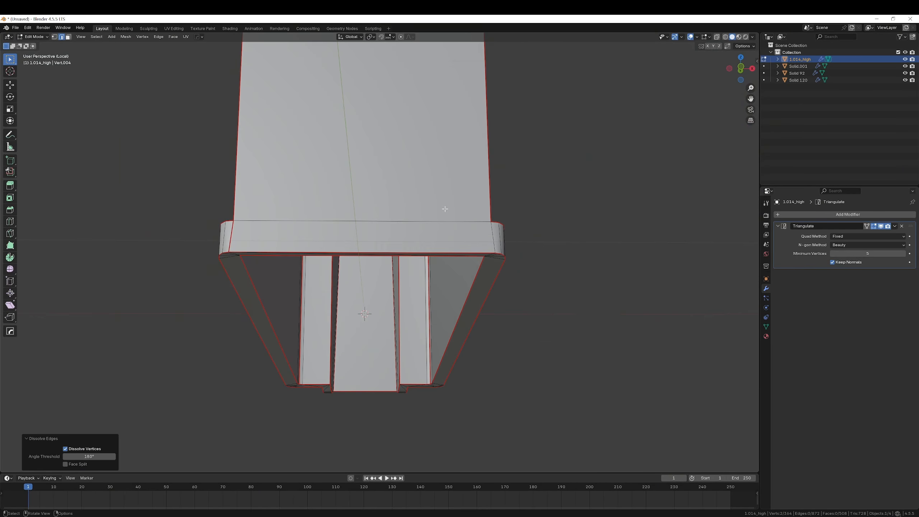
pyautogui.hotkey('alt', 'Tab')
pyautogui.moveTo(444, 208); pyautogui.dragTo(417, 221, button='right')
pyautogui.hotkey('alt', 'Tab')
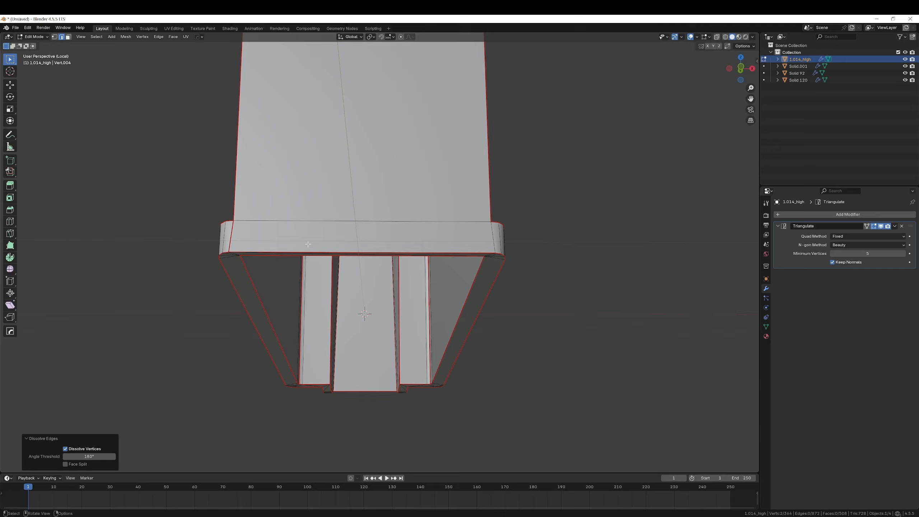
# Clear the seam from the short vertical edge beside the rounded lower corner
pyautogui.moveTo(308, 244); pyautogui.dragTo(368, 235, button='middle')
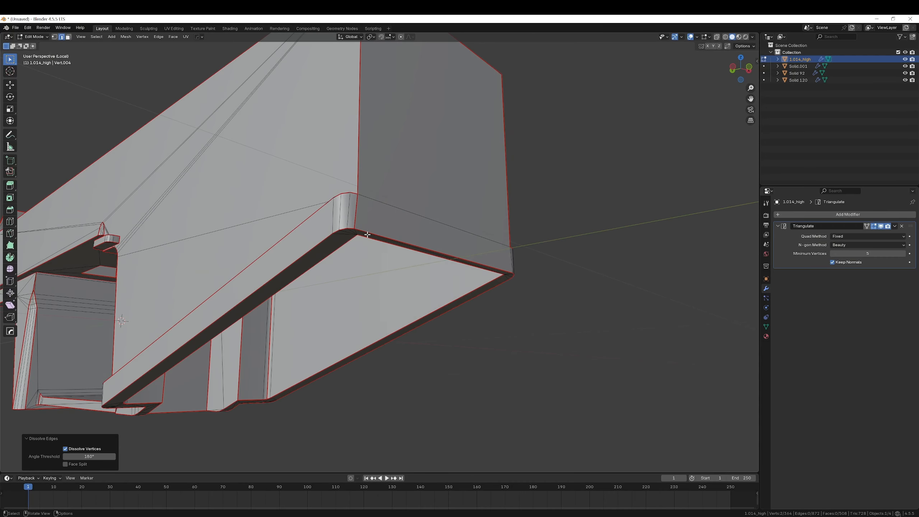
pyautogui.click(352, 205)
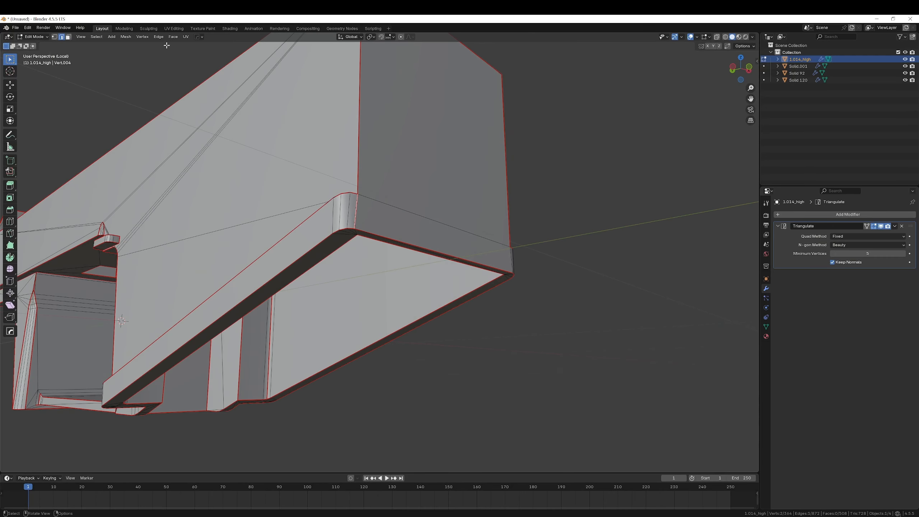
pyautogui.click(159, 36)
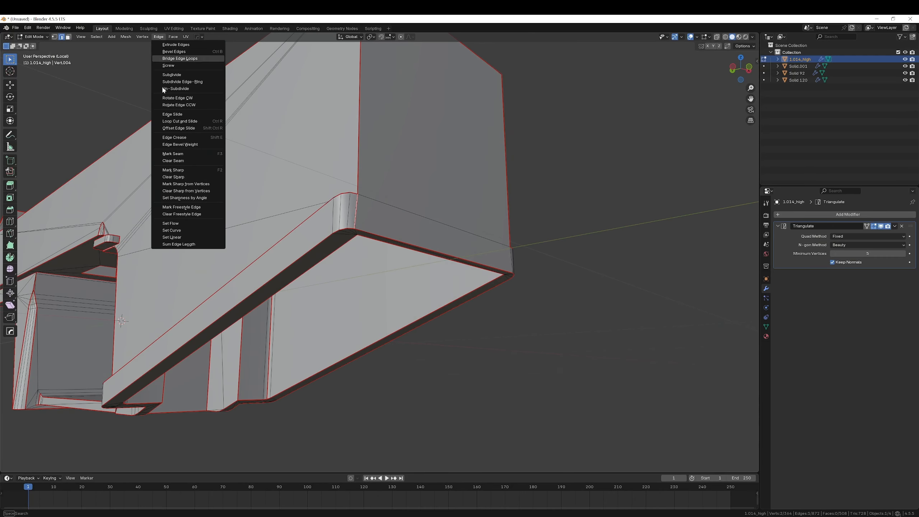
pyautogui.click(190, 161)
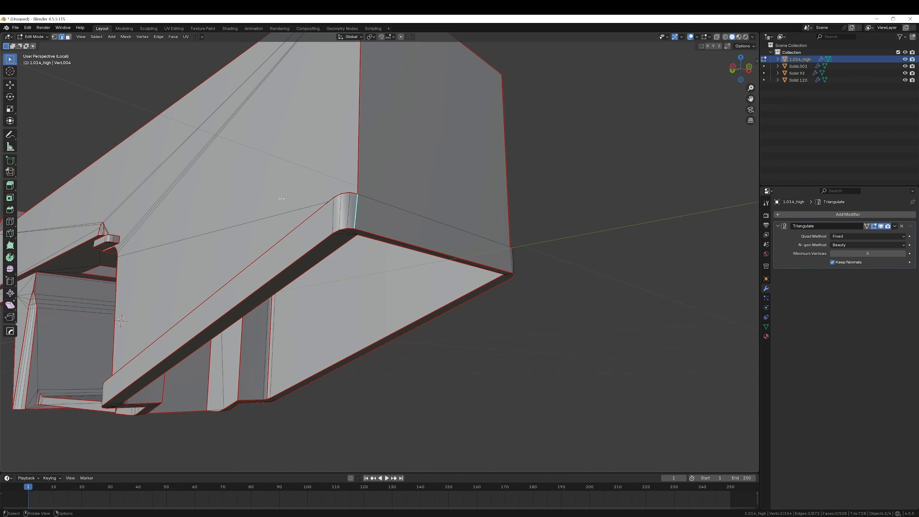
# Leave local view and unwrap the whole receiver mesh with the Angle Based method
pyautogui.scroll(-2, 368, 230)
pyautogui.moveTo(369, 228); pyautogui.dragTo(378, 257, button='middle')
pyautogui.press('Tab')
pyautogui.press('KP_Divide')
pyautogui.press('a')
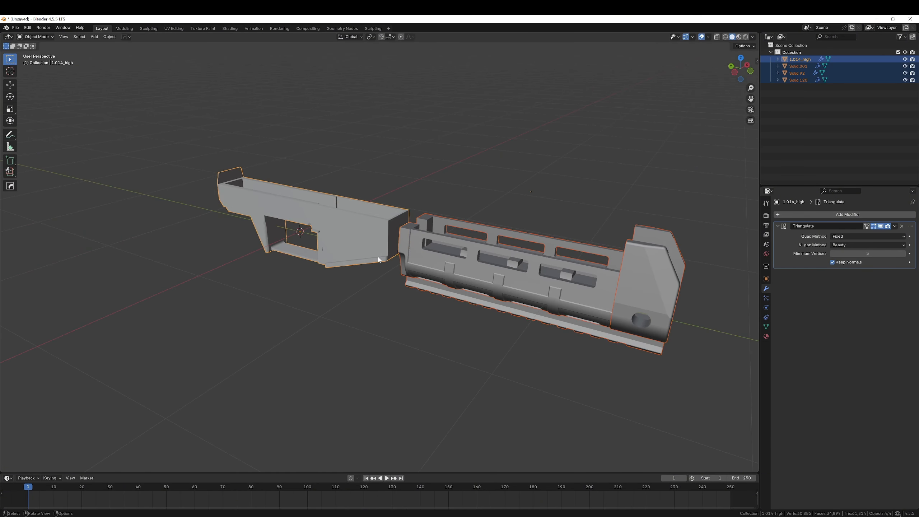
pyautogui.click(374, 256)
pyautogui.press('Tab')
pyautogui.press('a')
pyautogui.press('u')
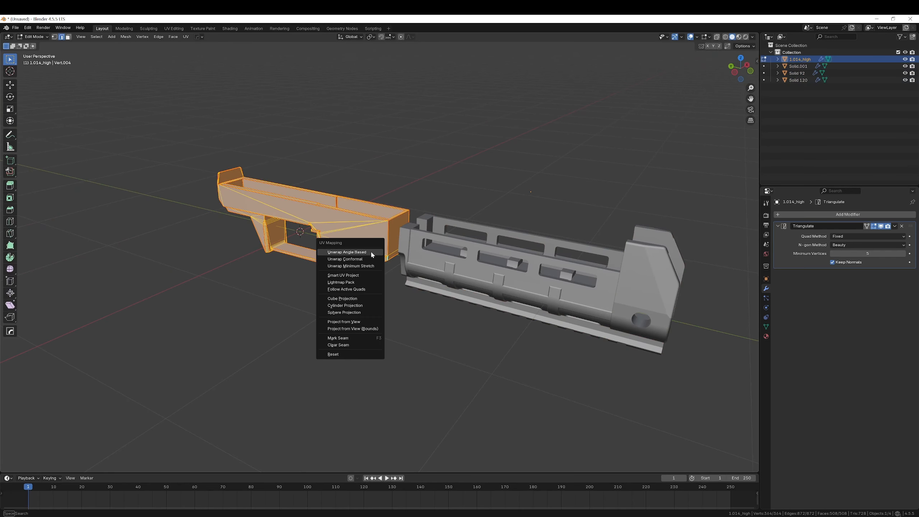
pyautogui.click(371, 252)
pyautogui.press('Tab')
# Select all the weapon parts and export them as Untitled1212.fbx in the Downloads folder
pyautogui.press('a')
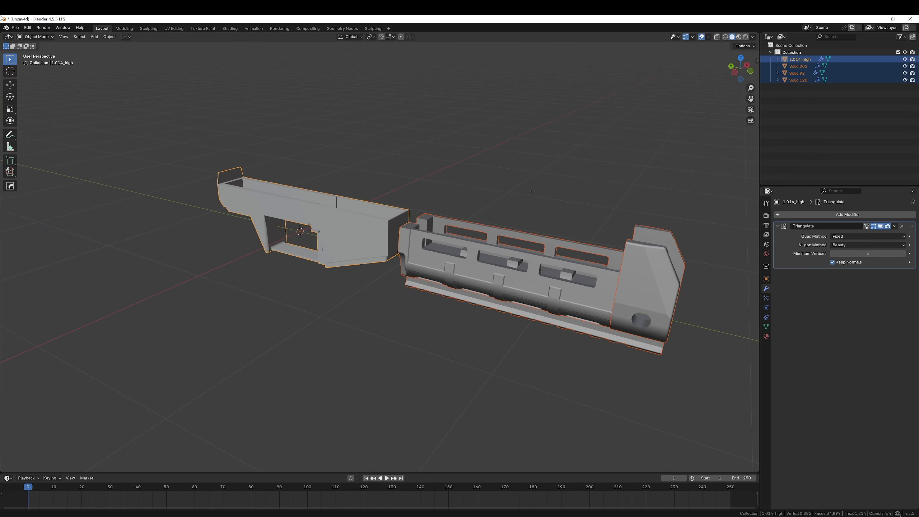
pyautogui.click(14, 28)
pyautogui.moveTo(39, 133)
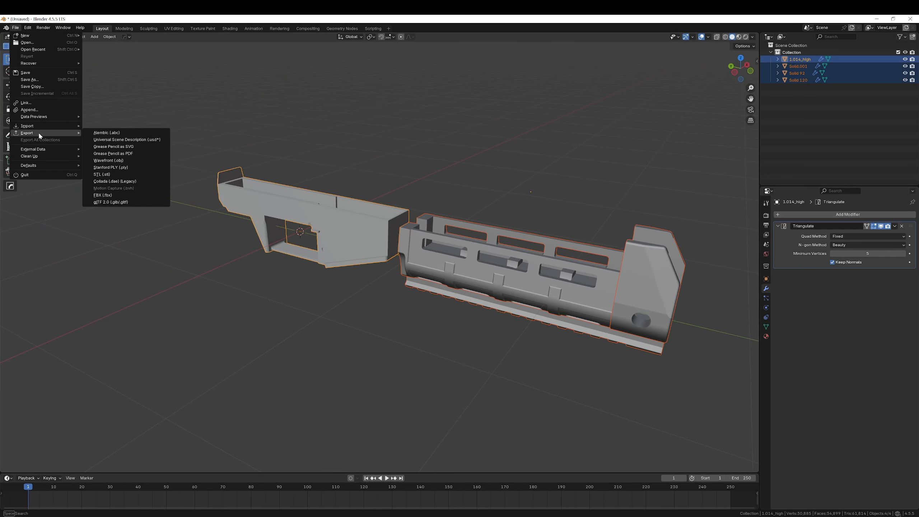
pyautogui.click(108, 195)
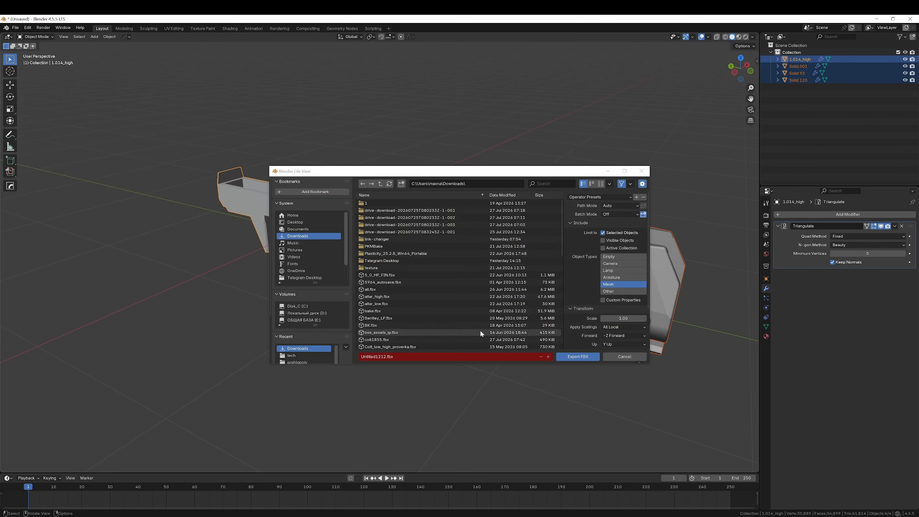
pyautogui.click(589, 358)
# Switch to ZBrush and import the updated Untitled1212.fbx with the FBX ExportImport plugin
pyautogui.hotkey('alt', 'Tab')
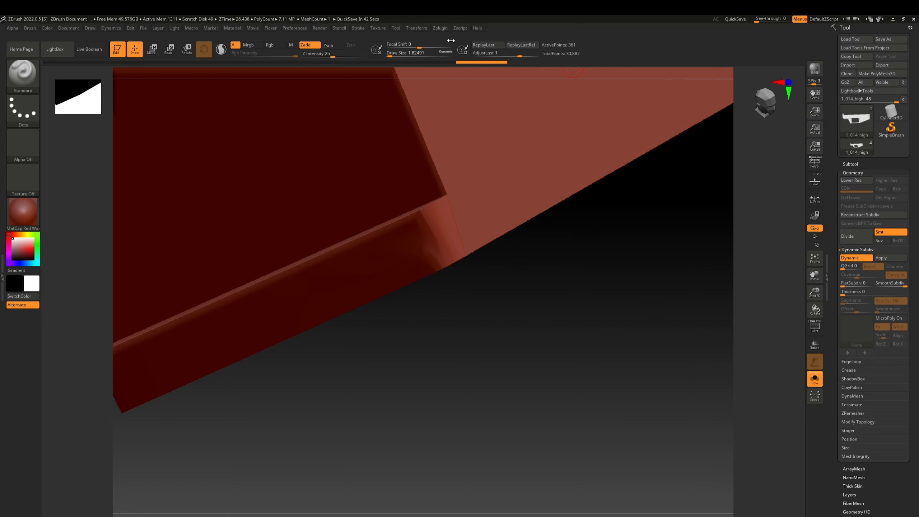
pyautogui.click(441, 29)
pyautogui.click(455, 188)
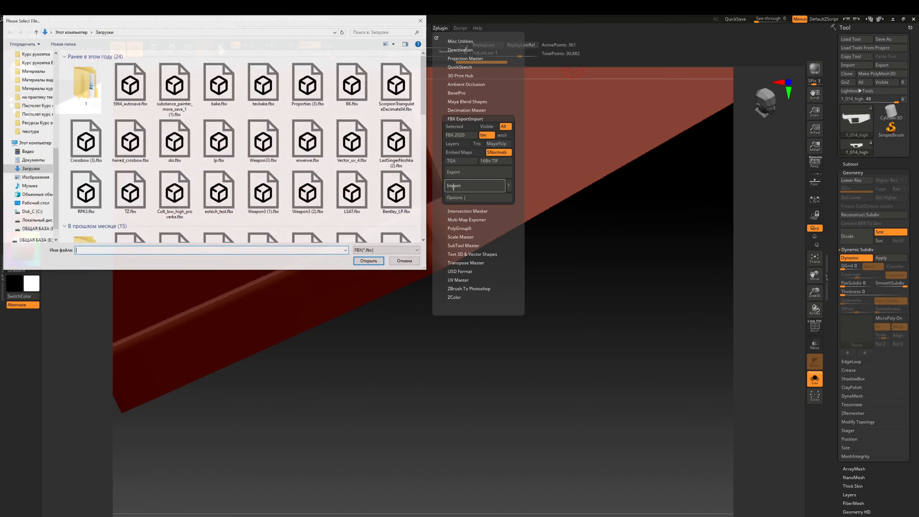
pyautogui.click(367, 33)
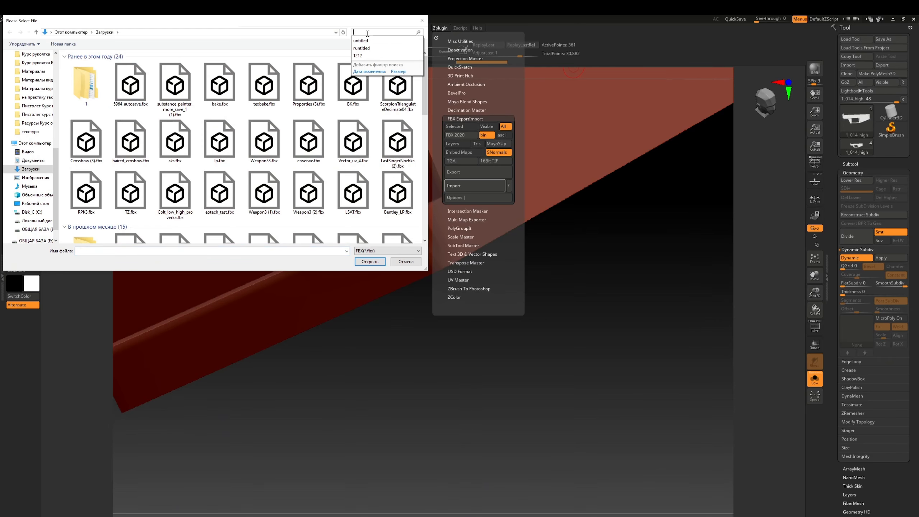
pyautogui.write('untit')
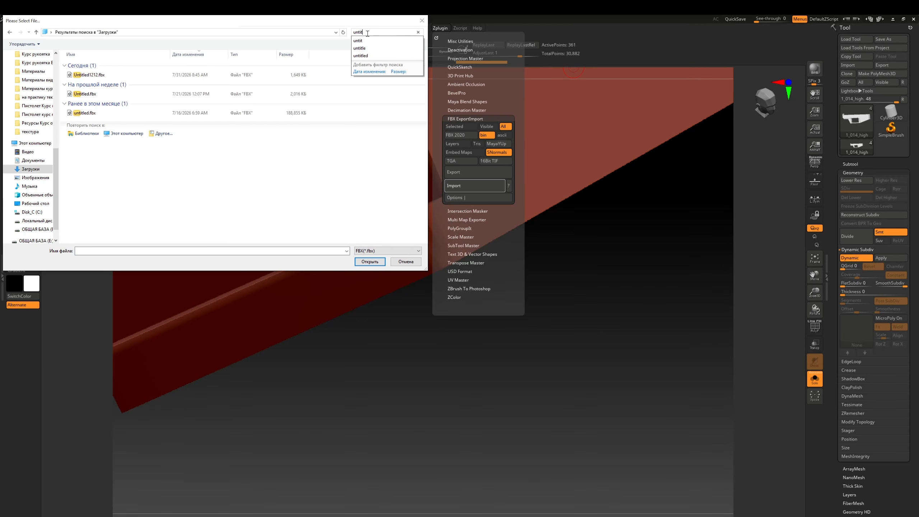
pyautogui.click(154, 76)
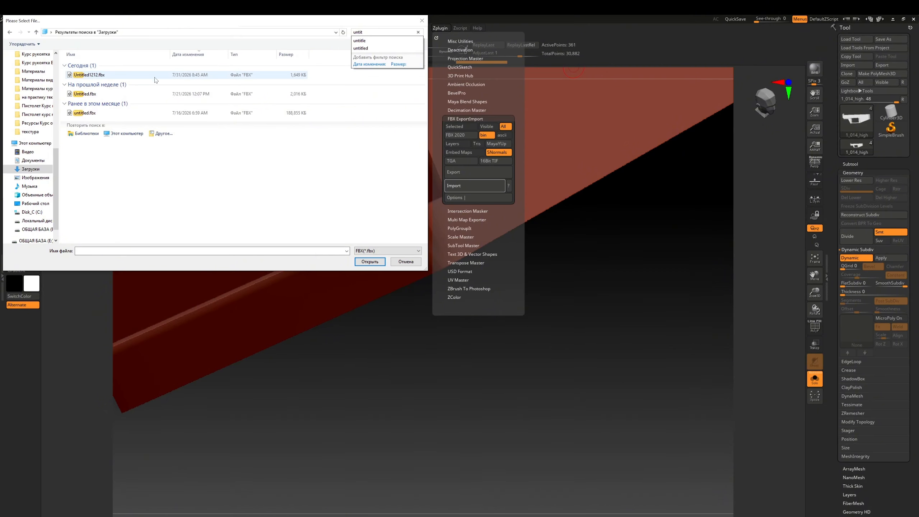
pyautogui.click(369, 262)
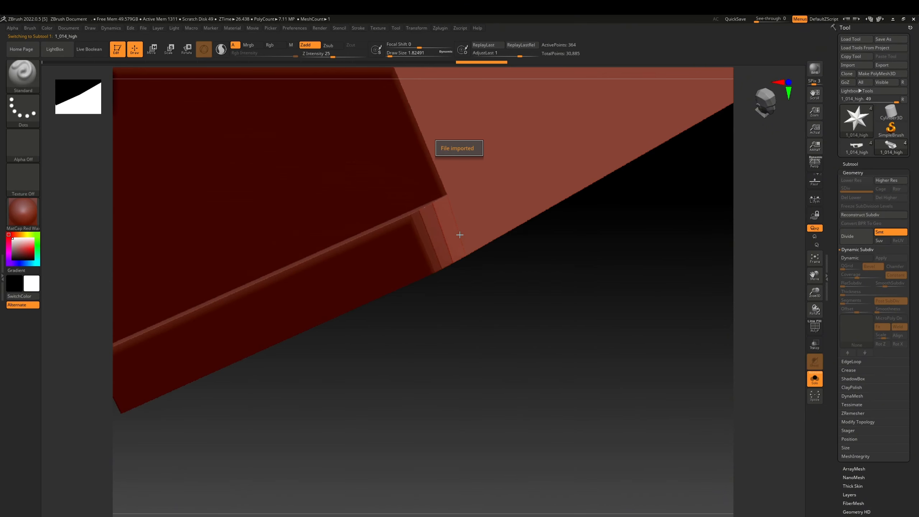
# Assign polygroups to the imported receiver from its UV islands
pyautogui.keyDown('ctrl'); pyautogui.moveTo(466, 244); pyautogui.dragTo(401, 170, button='right'); pyautogui.keyUp('ctrl')
pyautogui.moveTo(401, 170); pyautogui.dragTo(463, 180, button='right')
pyautogui.scroll(-3, 880, 442)
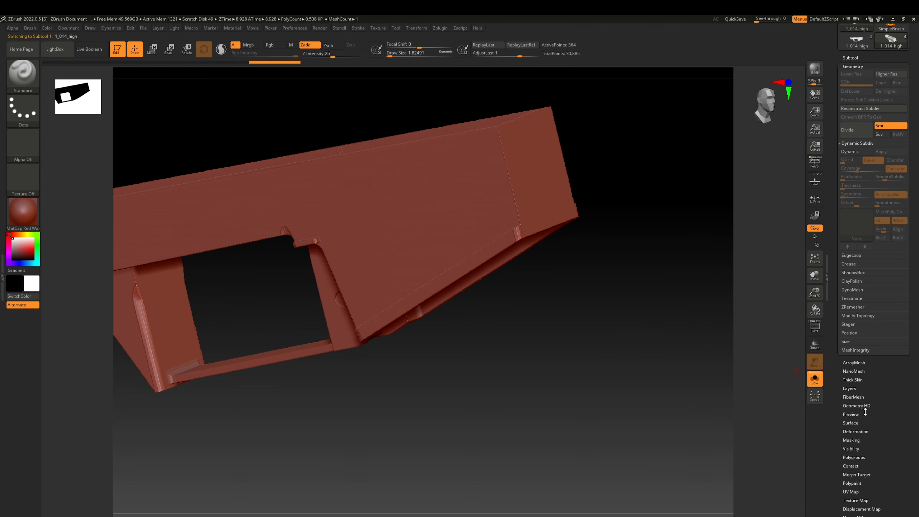
pyautogui.scroll(-1, 865, 412)
pyautogui.scroll(-1, 857, 420)
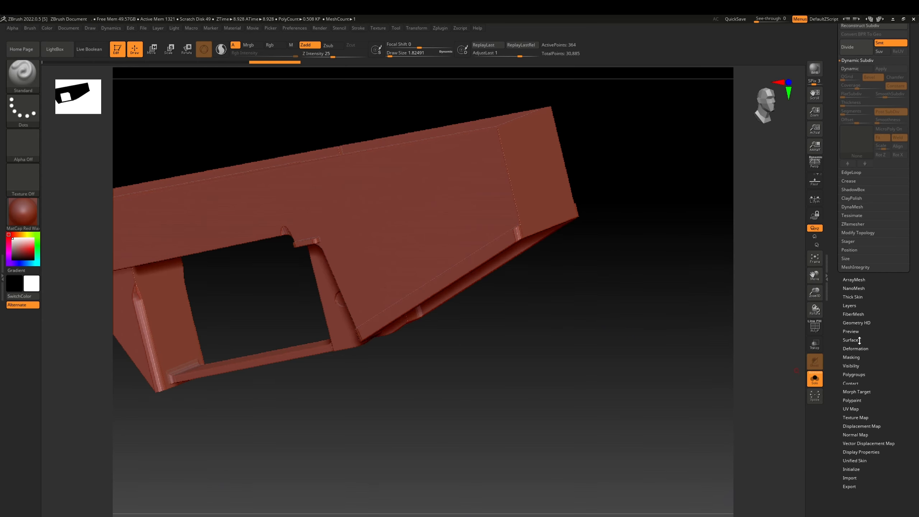
pyautogui.keyDown('ctrl'); pyautogui.moveTo(797, 371); pyautogui.dragTo(797, 340, button='right'); pyautogui.keyUp('ctrl')
pyautogui.click(849, 374)
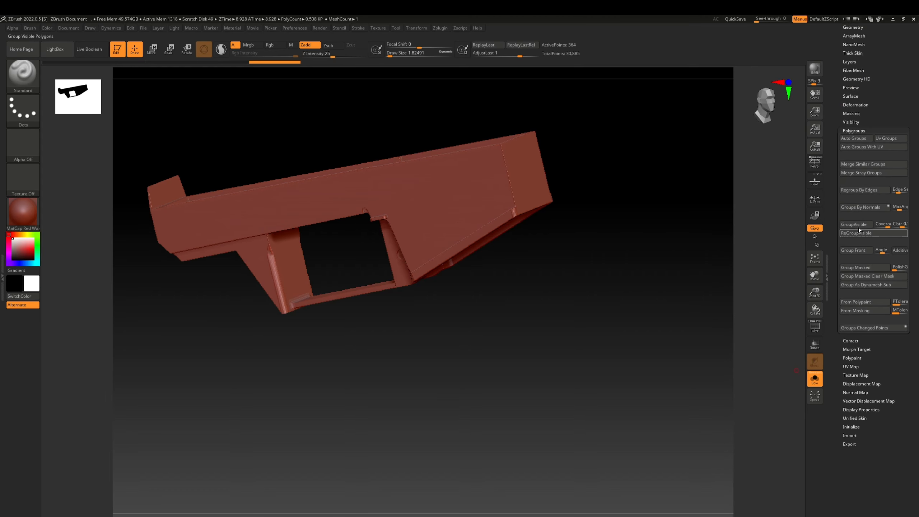
pyautogui.click(855, 130)
# Crease the receiver along its polygroup borders, undoing the trial subdivision made without creases
pyautogui.click(853, 100)
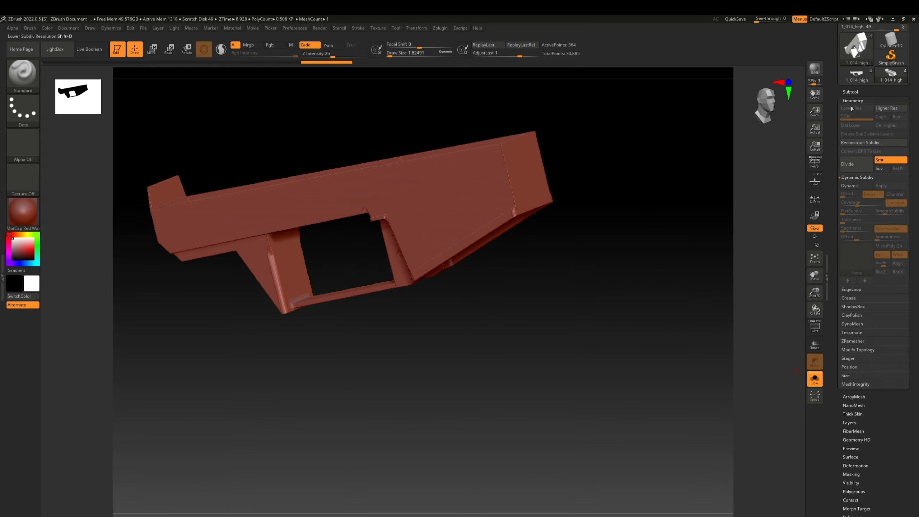
pyautogui.hotkey('ctrl', 'd')
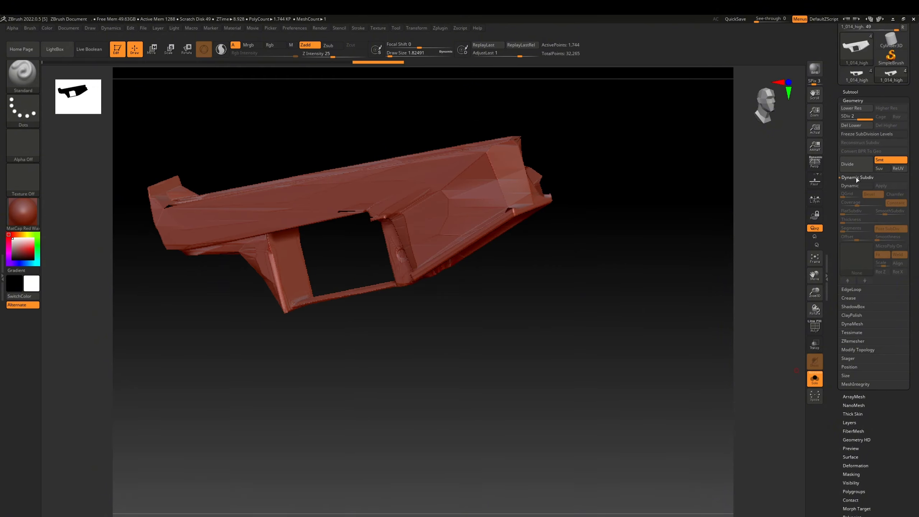
pyautogui.hotkey('ctrl', 'z')
pyautogui.click(857, 177)
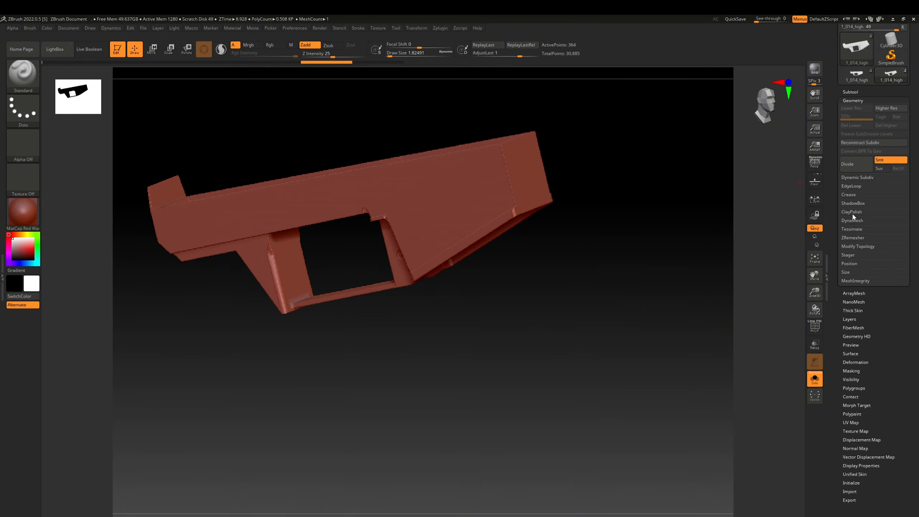
pyautogui.click(850, 196)
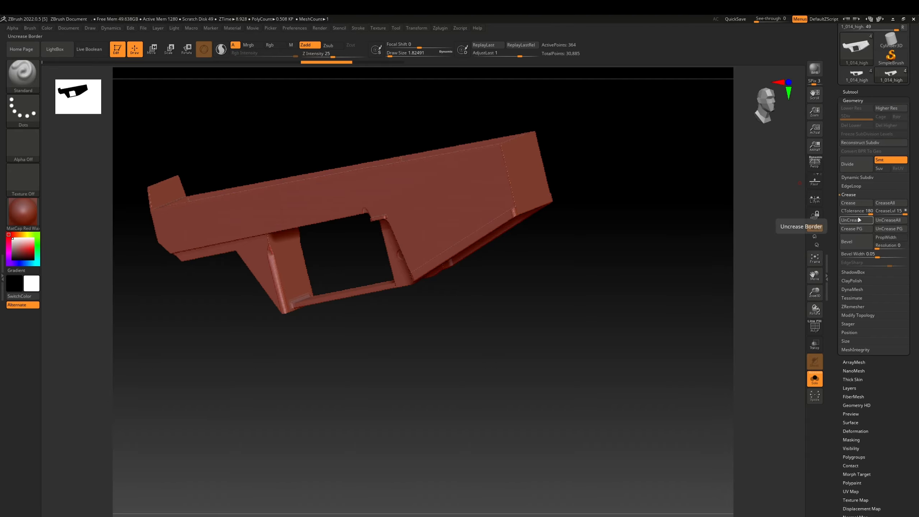
pyautogui.click(859, 229)
pyautogui.click(848, 195)
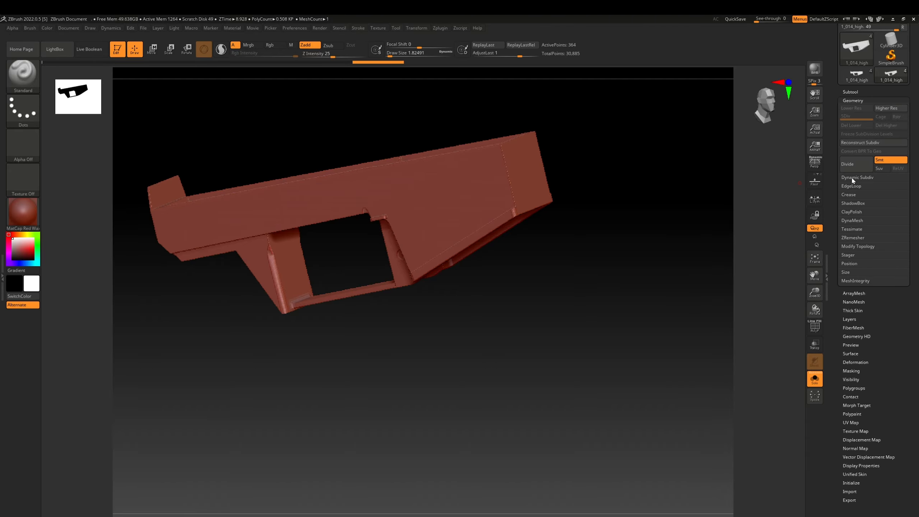
# Turn on dynamic subdivision for the receiver, raise its smooth subdivision level and inspect the smoothed corners
pyautogui.click(852, 178)
pyautogui.click(854, 185)
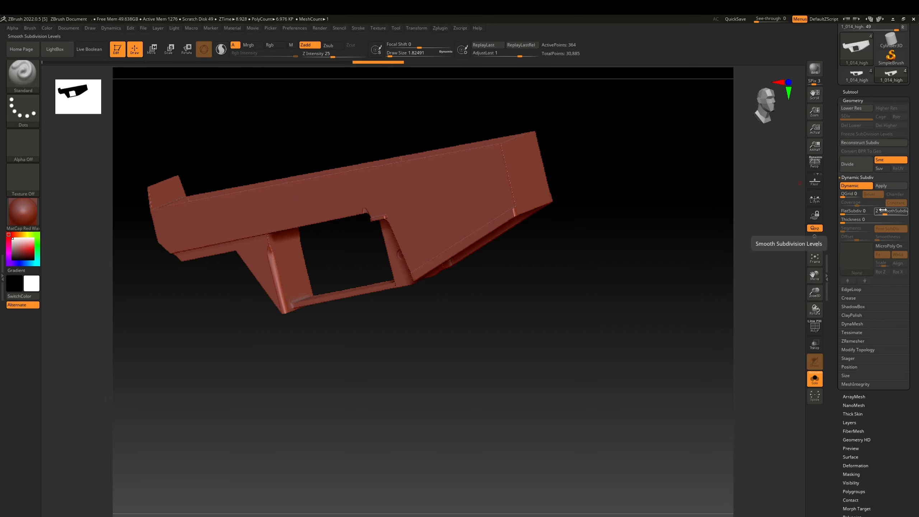
pyautogui.click(892, 210)
pyautogui.keyDown('ctrl'); pyautogui.moveTo(516, 210); pyautogui.dragTo(546, 328, button='right'); pyautogui.keyUp('ctrl')
pyautogui.moveTo(517, 249); pyautogui.dragTo(453, 227, button='right')
pyautogui.moveTo(429, 217)
pyautogui.mouseDown(button='right')
pyautogui.moveTo(306, 160)
pyautogui.moveTo(454, 213)
pyautogui.moveTo(384, 213)
pyautogui.moveTo(410, 226)
pyautogui.moveTo(399, 174)
pyautogui.moveTo(397, 219)
pyautogui.moveTo(402, 203)
pyautogui.moveTo(409, 246)
pyautogui.moveTo(419, 264)
pyautogui.moveTo(421, 257)
pyautogui.moveTo(399, 248)
pyautogui.moveTo(404, 219)
pyautogui.moveTo(399, 270)
pyautogui.moveTo(410, 289)
pyautogui.moveTo(417, 245)
pyautogui.moveTo(423, 277)
pyautogui.mouseUp(button='right')
# Apply the dynamic subdivision to the receiver and delete its lower subdivision levels
pyautogui.click(881, 188)
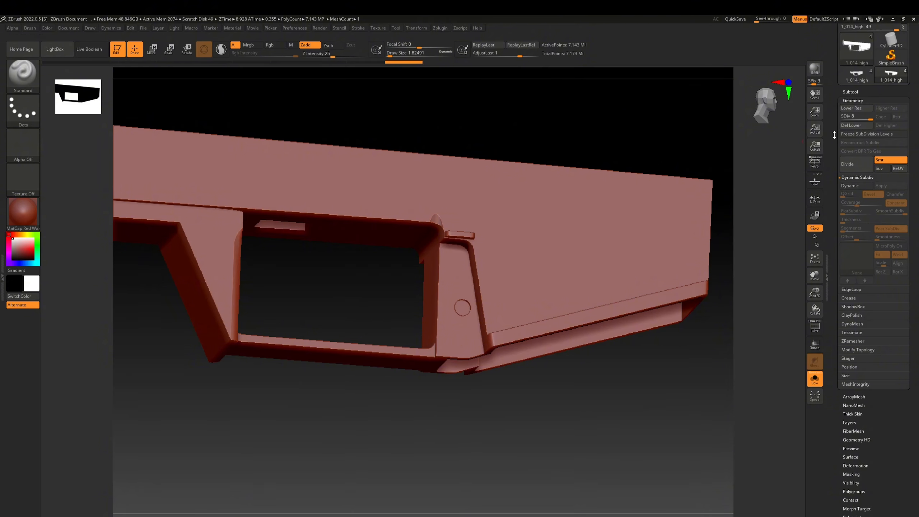
pyautogui.click(845, 127)
pyautogui.moveTo(487, 244); pyautogui.dragTo(488, 315, button='right')
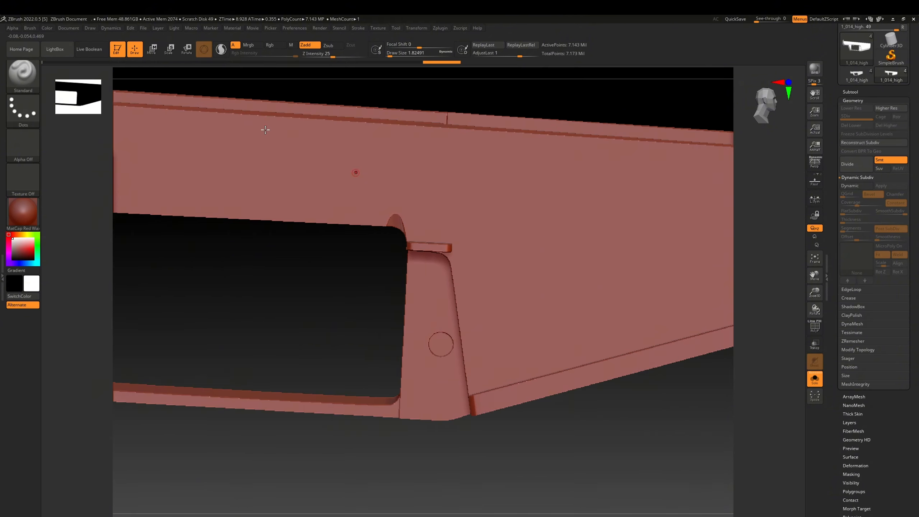
# Try a Standard brush stroke across the receiver's flat side at a draw size of about 44, and undo it
pyautogui.click(815, 327)
pyautogui.moveTo(459, 243)
pyautogui.keyDown('ctrl'); pyautogui.mouseDown(button='right')
pyautogui.moveTo(542, 354)
pyautogui.moveTo(607, 300)
pyautogui.mouseUp(button='right'); pyautogui.keyUp('ctrl')
pyautogui.click(813, 328)
pyautogui.moveTo(461, 312); pyautogui.dragTo(452, 274, button='right')
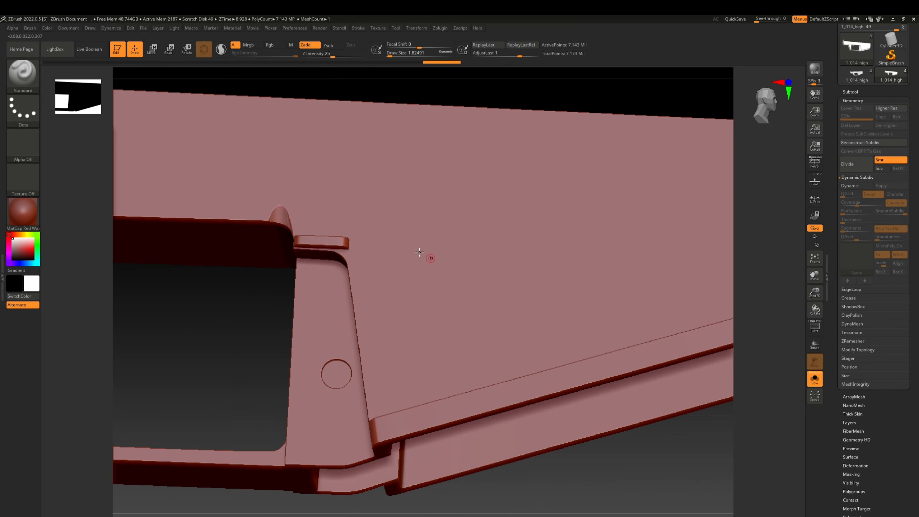
pyautogui.press('space')
pyautogui.moveTo(394, 233); pyautogui.dragTo(402, 233)
pyautogui.press('space')
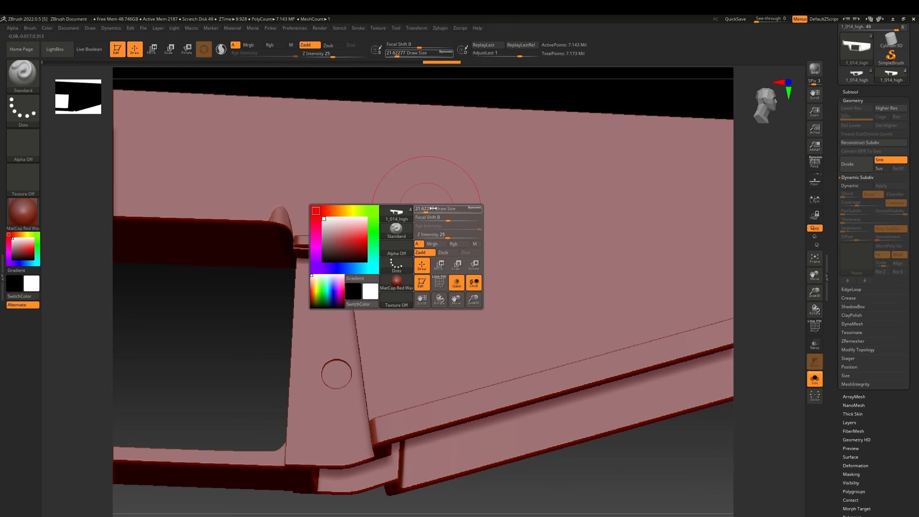
pyautogui.keyDown('ctrl'); pyautogui.moveTo(433, 208); pyautogui.dragTo(451, 221, button='right'); pyautogui.keyUp('ctrl')
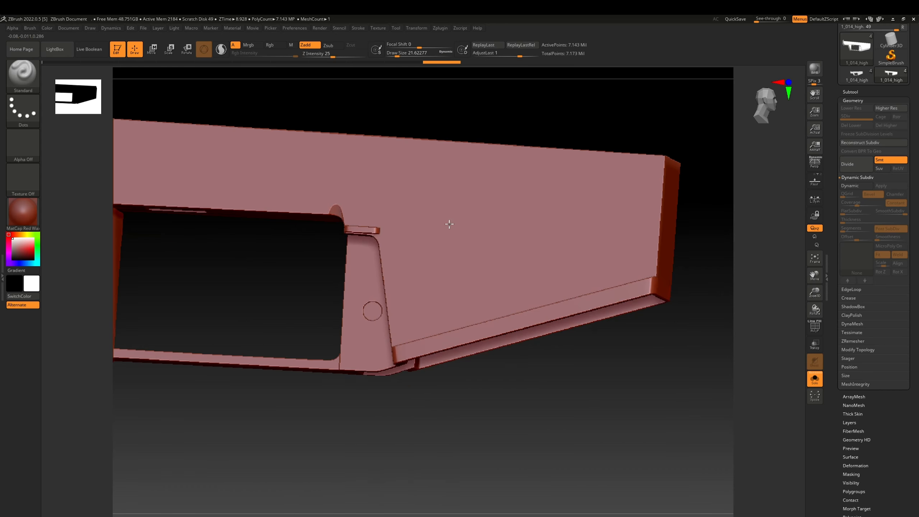
pyautogui.press('space')
pyautogui.moveTo(430, 215)
pyautogui.mouseDown()
pyautogui.moveTo(445, 215)
pyautogui.moveTo(378, 229)
pyautogui.moveTo(529, 220)
pyautogui.mouseUp()
pyautogui.moveTo(530, 221)
pyautogui.mouseDown(button='right')
pyautogui.moveTo(547, 242)
pyautogui.moveTo(555, 228)
pyautogui.moveTo(538, 221)
pyautogui.mouseUp(button='right')
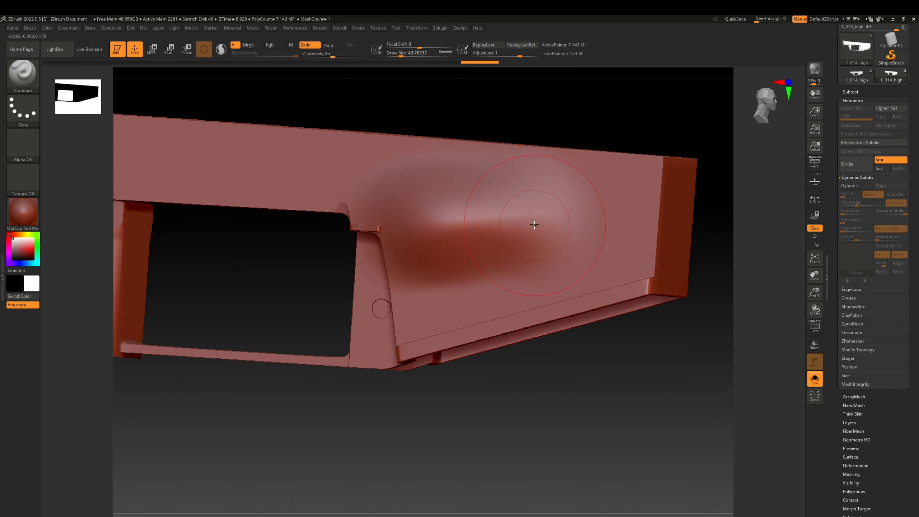
pyautogui.hotkey('ctrl', 'z')
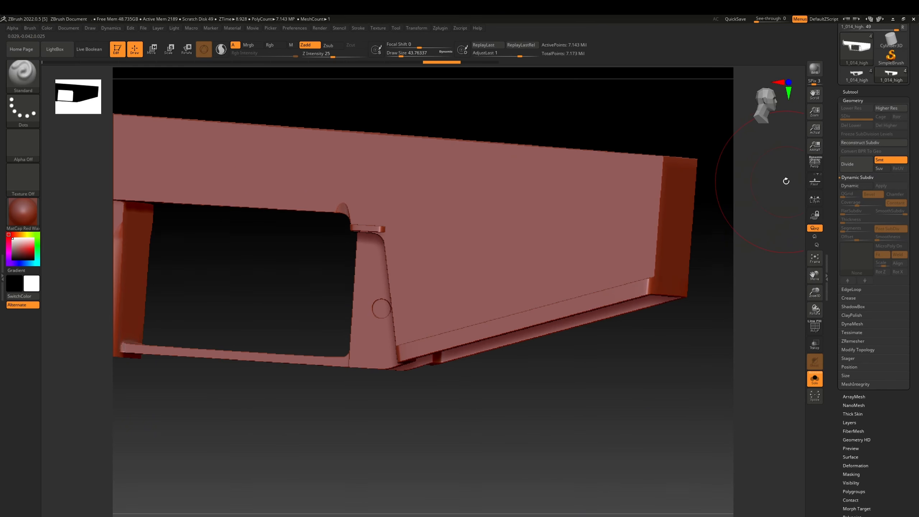
# Open the DynaMesh settings and reduce the brush draw size to about 9.4
pyautogui.click(865, 177)
pyautogui.keyDown('ctrl'); pyautogui.moveTo(562, 183); pyautogui.dragTo(569, 217, button='right'); pyautogui.keyUp('ctrl')
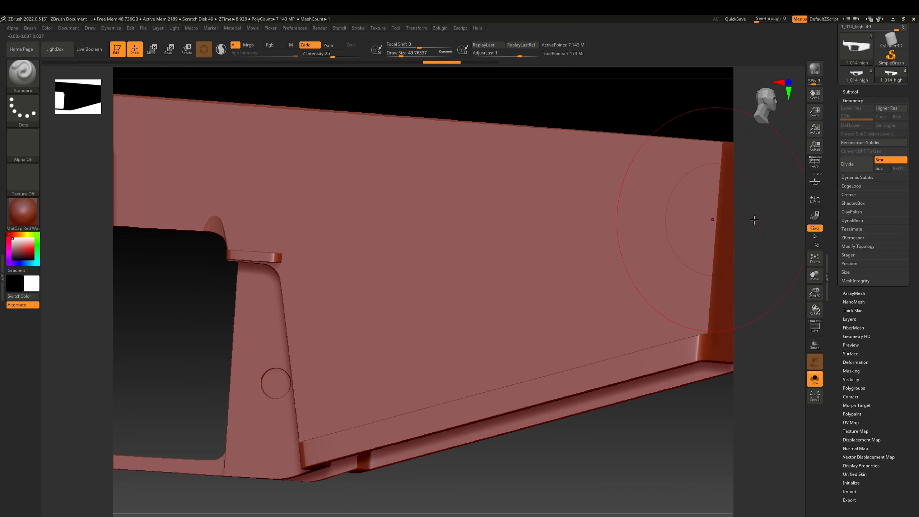
pyautogui.click(856, 220)
pyautogui.moveTo(632, 221)
pyautogui.keyDown('alt'); pyautogui.mouseDown(button='right')
pyautogui.moveTo(521, 217)
pyautogui.moveTo(497, 249)
pyautogui.mouseUp(button='right'); pyautogui.keyUp('alt')
pyautogui.press('space')
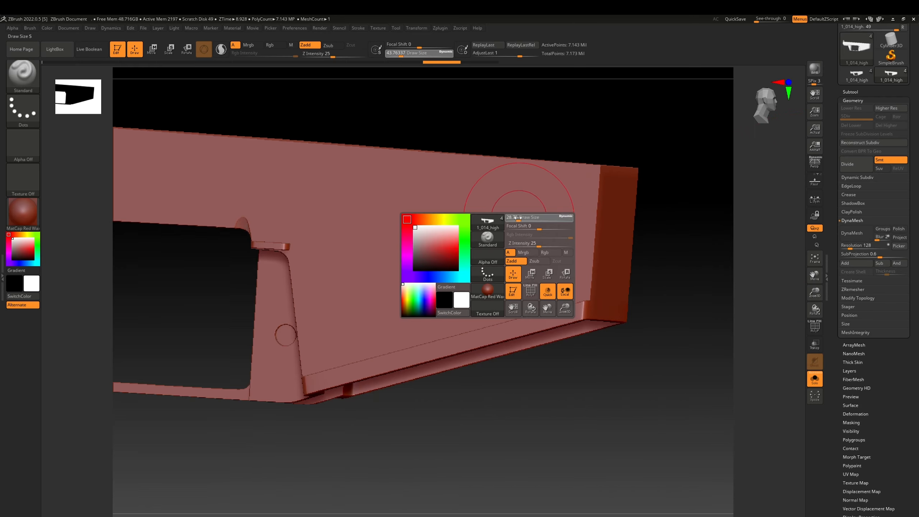
pyautogui.moveTo(520, 217); pyautogui.dragTo(513, 216)
# Show the receiver's wireframe and examine the polygon density along the vertical edge at its end
pyautogui.keyDown('alt'); pyautogui.moveTo(535, 221); pyautogui.dragTo(404, 222, button='right'); pyautogui.keyUp('alt')
pyautogui.keyDown('ctrl'); pyautogui.moveTo(466, 218); pyautogui.dragTo(480, 299, button='right'); pyautogui.keyUp('ctrl')
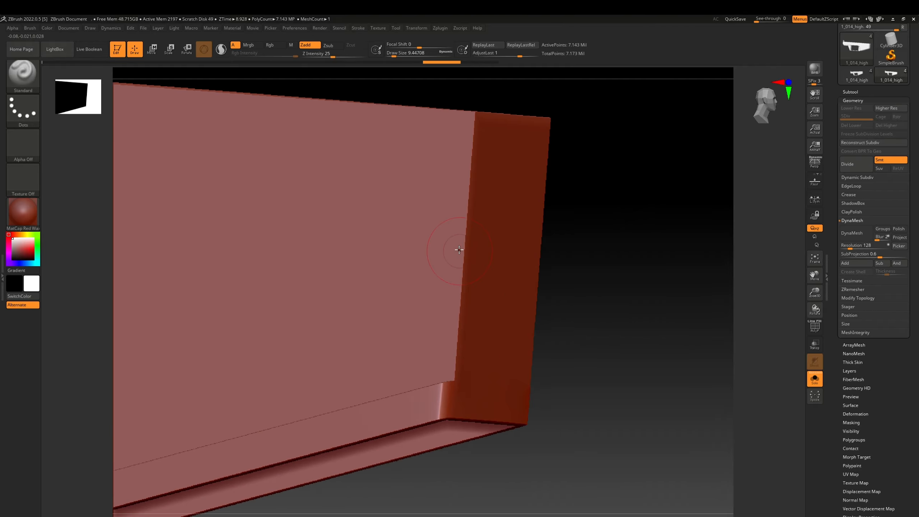
pyautogui.moveTo(458, 250); pyautogui.dragTo(443, 250, button='right')
pyautogui.keyDown('ctrl'); pyautogui.moveTo(456, 250); pyautogui.dragTo(471, 282, button='right'); pyautogui.keyUp('ctrl')
pyautogui.click(815, 328)
pyautogui.moveTo(466, 332)
pyautogui.keyDown('ctrl'); pyautogui.mouseDown(button='right')
pyautogui.moveTo(423, 240)
pyautogui.moveTo(438, 249)
pyautogui.mouseUp(button='right'); pyautogui.keyUp('ctrl')
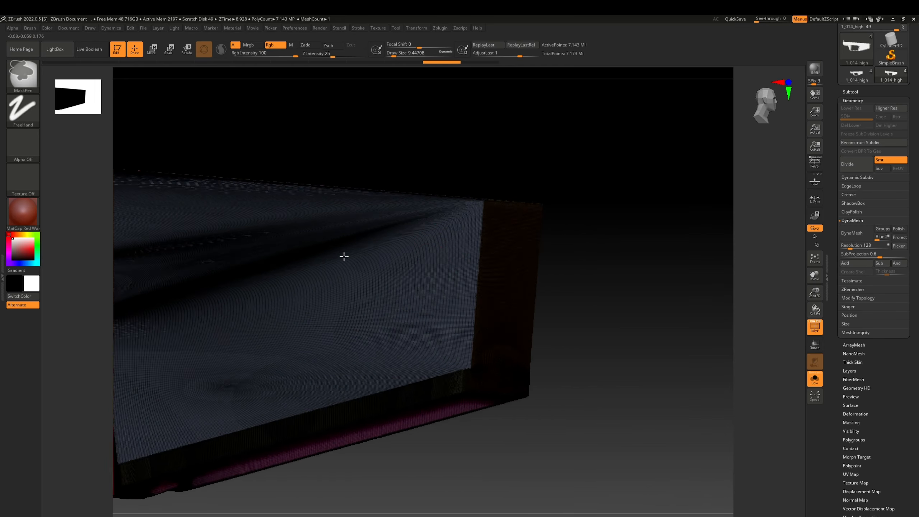
pyautogui.keyDown('ctrl'); pyautogui.moveTo(343, 257); pyautogui.dragTo(470, 290, button='right'); pyautogui.keyUp('ctrl')
pyautogui.keyDown('ctrl'); pyautogui.moveTo(464, 231); pyautogui.dragTo(409, 177, button='right'); pyautogui.keyUp('ctrl')
pyautogui.keyDown('ctrl'); pyautogui.moveTo(551, 245); pyautogui.dragTo(465, 248, button='right'); pyautogui.keyUp('ctrl')
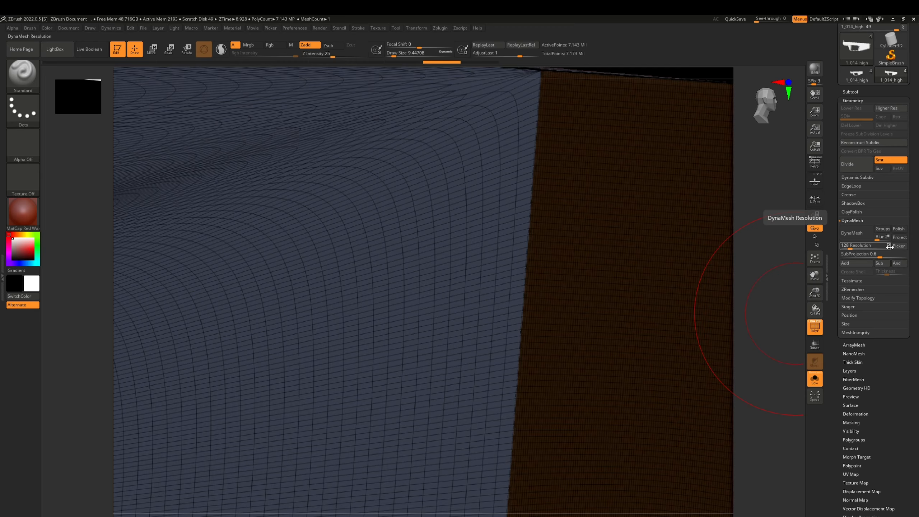
# Set the DynaMesh resolution to 4096 and remesh the receiver
pyautogui.moveTo(863, 248); pyautogui.dragTo(867, 248)
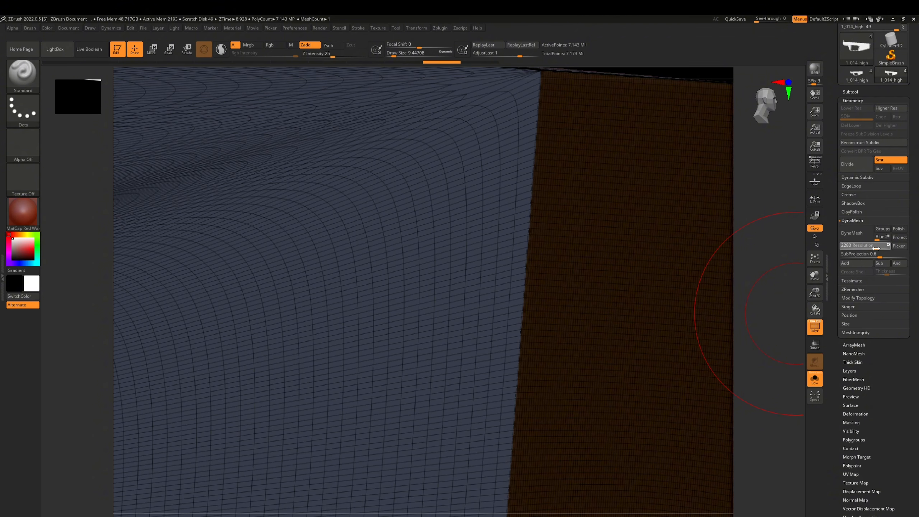
pyautogui.click(855, 245)
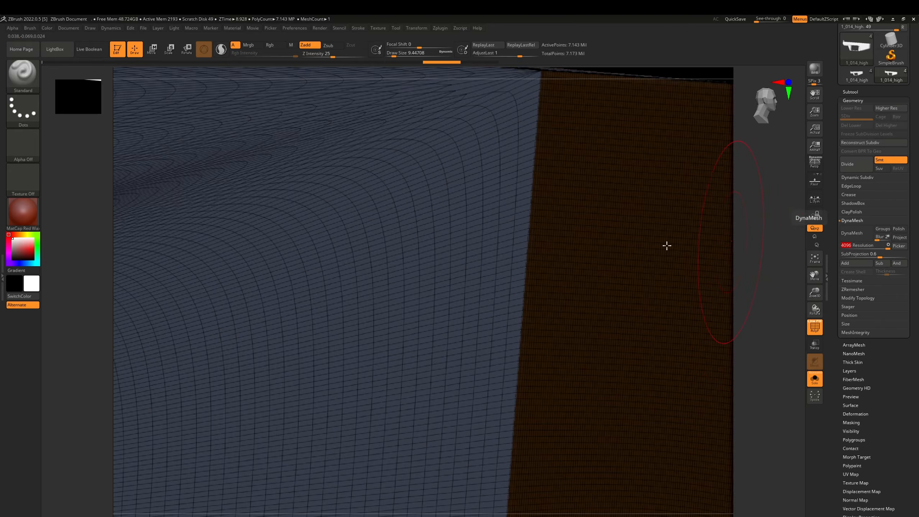
pyautogui.keyDown('ctrl'); pyautogui.moveTo(667, 246); pyautogui.dragTo(673, 222, button='right'); pyautogui.keyUp('ctrl')
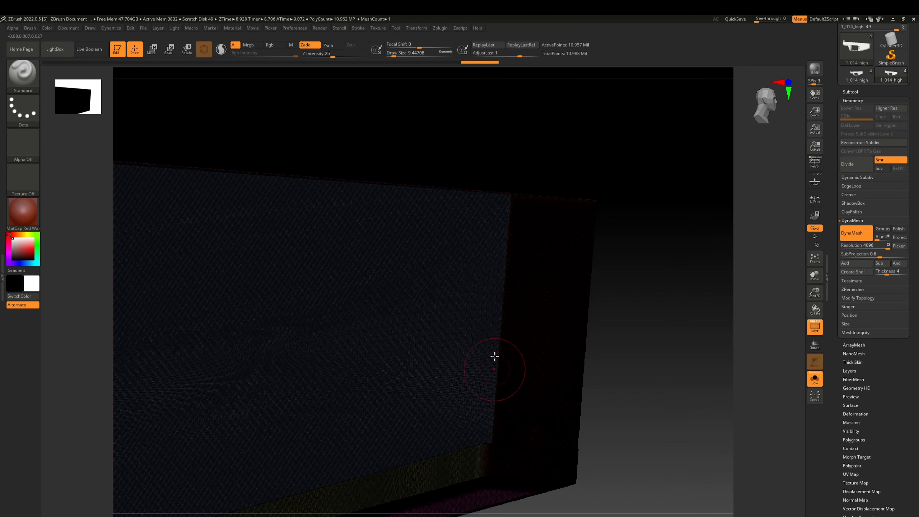
# Examine the remeshed wire density at the receiver's upper end corner and hide the wireframe
pyautogui.moveTo(495, 356)
pyautogui.mouseDown(button='right')
pyautogui.moveTo(507, 314)
pyautogui.moveTo(469, 241)
pyautogui.moveTo(495, 378)
pyautogui.moveTo(486, 363)
pyautogui.moveTo(494, 333)
pyautogui.mouseUp(button='right')
pyautogui.moveTo(558, 208)
pyautogui.keyDown('alt'); pyautogui.mouseDown(button='right')
pyautogui.moveTo(516, 246)
pyautogui.moveTo(521, 344)
pyautogui.mouseUp(button='right'); pyautogui.keyUp('alt')
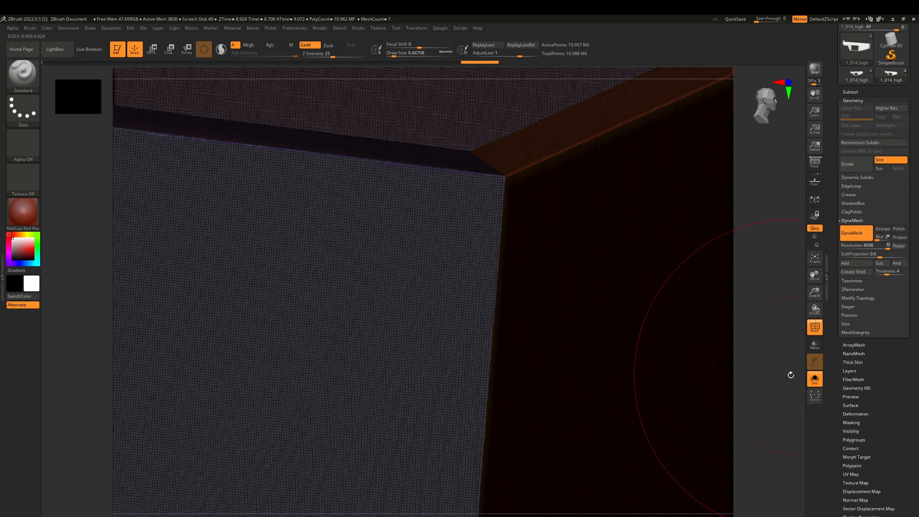
pyautogui.click(815, 378)
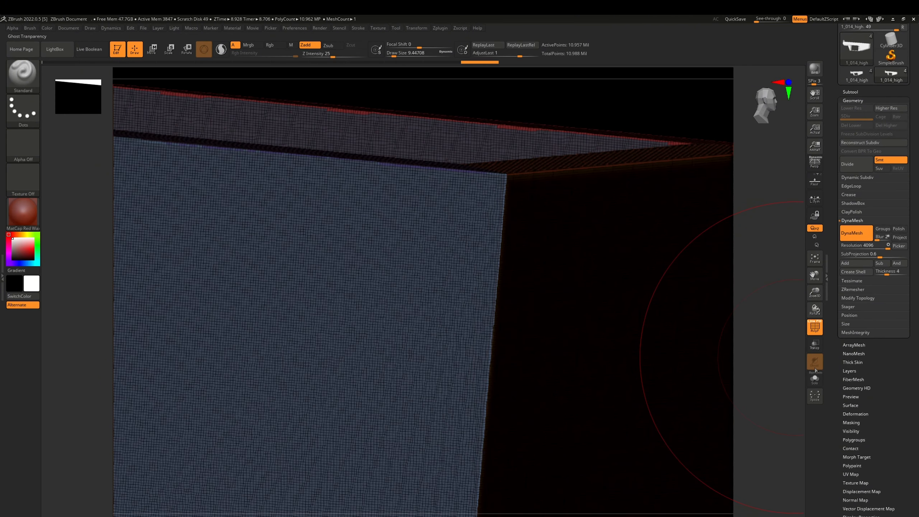
pyautogui.click(815, 379)
pyautogui.click(815, 327)
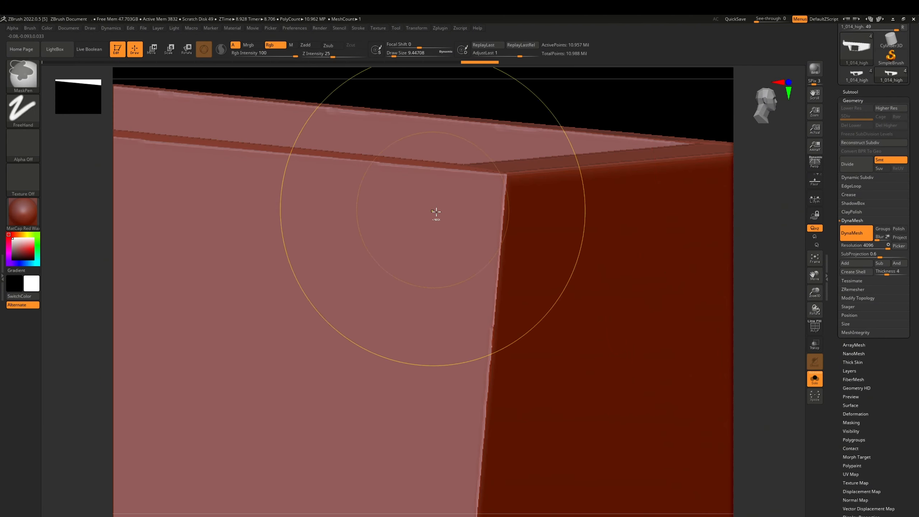
pyautogui.keyDown('ctrl'); pyautogui.moveTo(436, 211); pyautogui.dragTo(477, 254, button='right'); pyautogui.keyUp('ctrl')
# Reduce the draw size to 1 and examine the remeshed edge down to the receiver's lower corner
pyautogui.press('space')
pyautogui.moveTo(479, 254); pyautogui.dragTo(461, 250)
pyautogui.moveTo(541, 232)
pyautogui.keyDown('alt'); pyautogui.mouseDown(button='right')
pyautogui.moveTo(476, 240)
pyautogui.moveTo(511, 274)
pyautogui.moveTo(517, 263)
pyautogui.mouseUp(button='right'); pyautogui.keyUp('alt')
pyautogui.keyDown('ctrl'); pyautogui.moveTo(477, 324); pyautogui.dragTo(434, 273, button='right'); pyautogui.keyUp('ctrl')
pyautogui.keyDown('alt'); pyautogui.moveTo(434, 273); pyautogui.dragTo(404, 72, button='right'); pyautogui.keyUp('alt')
pyautogui.moveTo(452, 326)
pyautogui.keyDown('alt'); pyautogui.mouseDown(button='right')
pyautogui.moveTo(437, 343)
pyautogui.moveTo(474, 145)
pyautogui.mouseUp(button='right'); pyautogui.keyUp('alt')
pyautogui.moveTo(437, 341)
pyautogui.keyDown('alt'); pyautogui.mouseDown(button='right')
pyautogui.moveTo(453, 310)
pyautogui.moveTo(466, 174)
pyautogui.mouseUp(button='right'); pyautogui.keyUp('alt')
pyautogui.moveTo(477, 250)
pyautogui.mouseDown(button='right')
pyautogui.moveTo(429, 265)
pyautogui.moveTo(397, 363)
pyautogui.mouseUp(button='right')
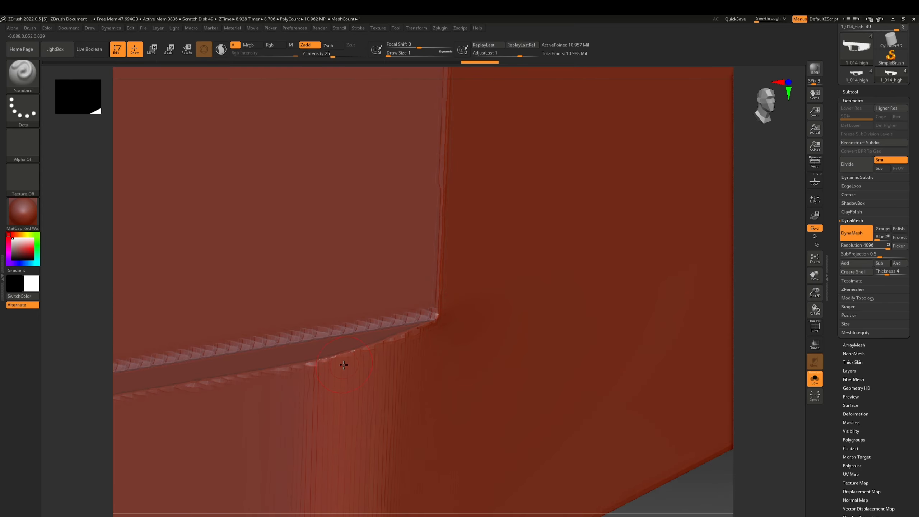
pyautogui.moveTo(410, 349); pyautogui.dragTo(427, 337, button='right')
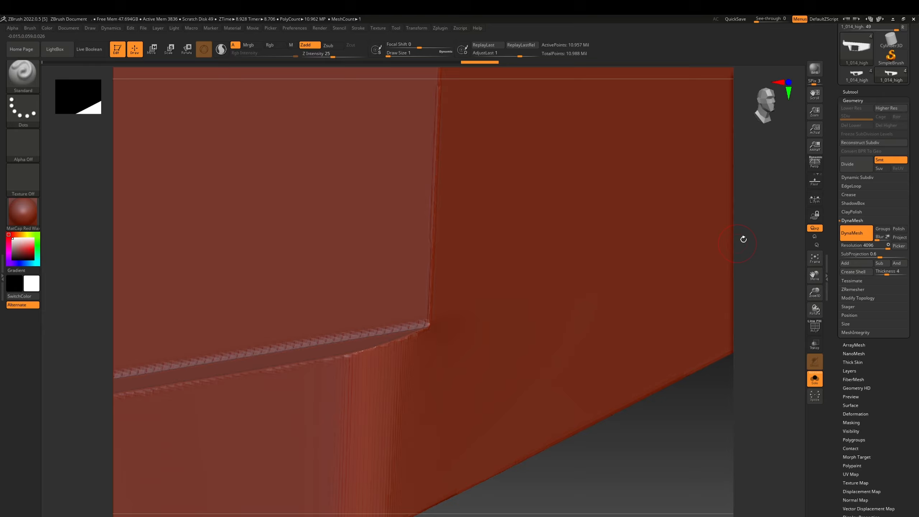
# Apply ClayPolish to the receiver with a maximum curvature of 25 and clear the resulting mask
pyautogui.click(847, 219)
pyautogui.click(851, 212)
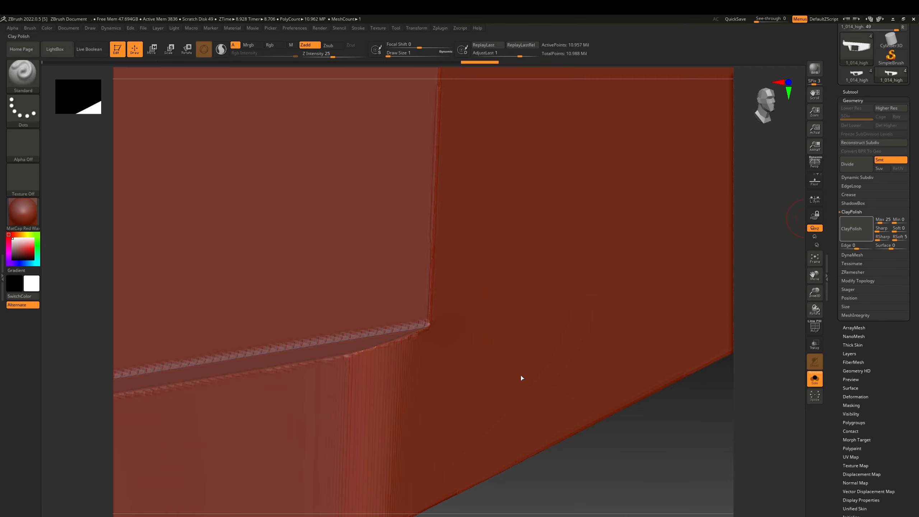
pyautogui.moveTo(501, 369)
pyautogui.keyDown('ctrl'); pyautogui.mouseDown(button='right')
pyautogui.moveTo(422, 290)
pyautogui.moveTo(380, 203)
pyautogui.mouseUp(button='right'); pyautogui.keyUp('ctrl')
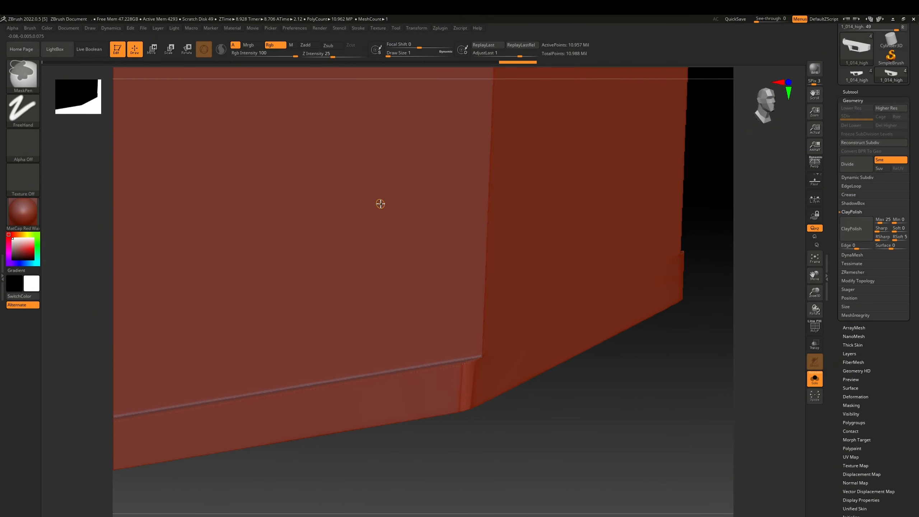
pyautogui.moveTo(550, 324); pyautogui.dragTo(499, 299, button='right')
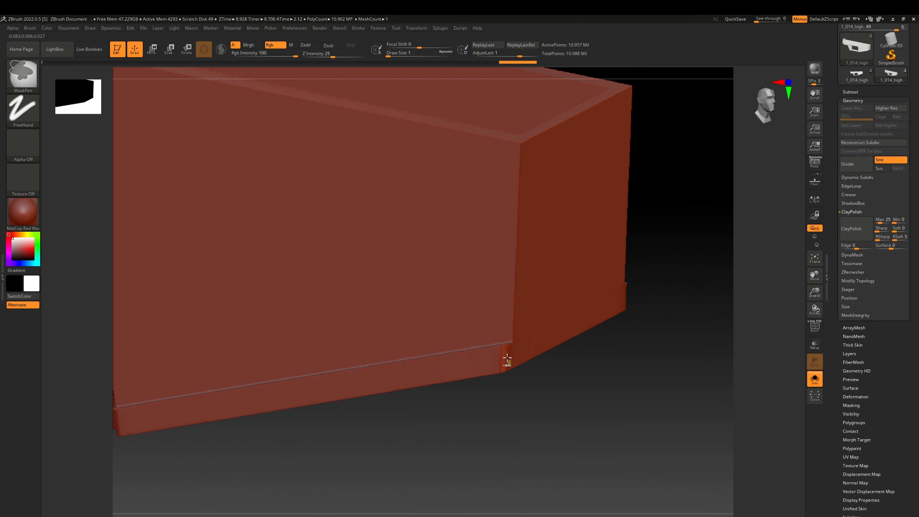
pyautogui.moveTo(508, 358)
pyautogui.keyDown('ctrl'); pyautogui.mouseDown(button='right')
pyautogui.moveTo(530, 359)
pyautogui.moveTo(521, 366)
pyautogui.mouseUp(button='right'); pyautogui.keyUp('ctrl')
pyautogui.keyDown('ctrl'); pyautogui.moveTo(517, 306); pyautogui.dragTo(545, 430, button='right'); pyautogui.keyUp('ctrl')
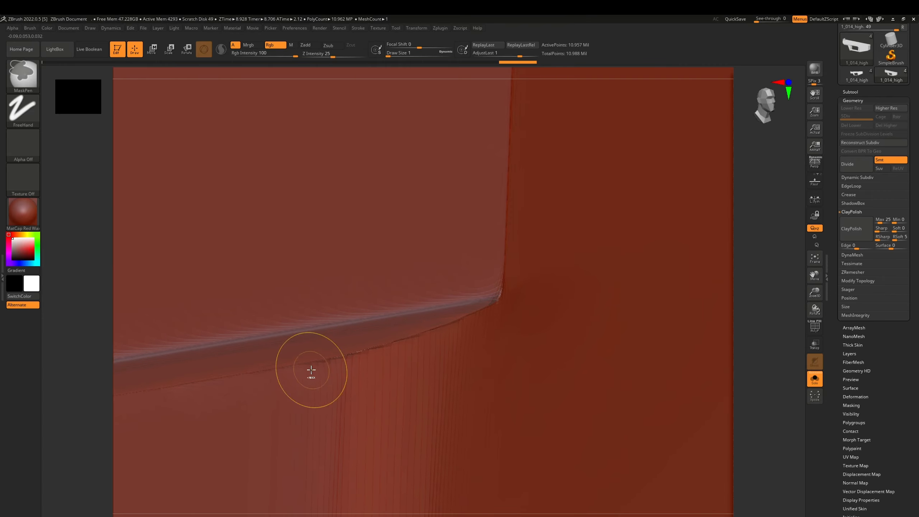
pyautogui.moveTo(487, 299); pyautogui.dragTo(494, 296, button='right')
pyautogui.moveTo(552, 336)
pyautogui.mouseDown(button='right')
pyautogui.moveTo(505, 285)
pyautogui.moveTo(472, 305)
pyautogui.mouseUp(button='right')
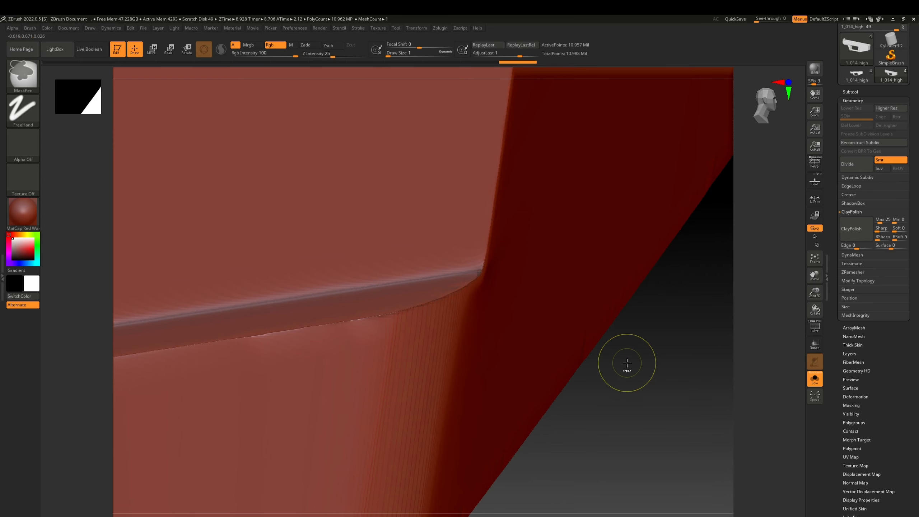
pyautogui.keyDown('ctrl'); pyautogui.moveTo(630, 349); pyautogui.dragTo(700, 423); pyautogui.keyUp('ctrl')
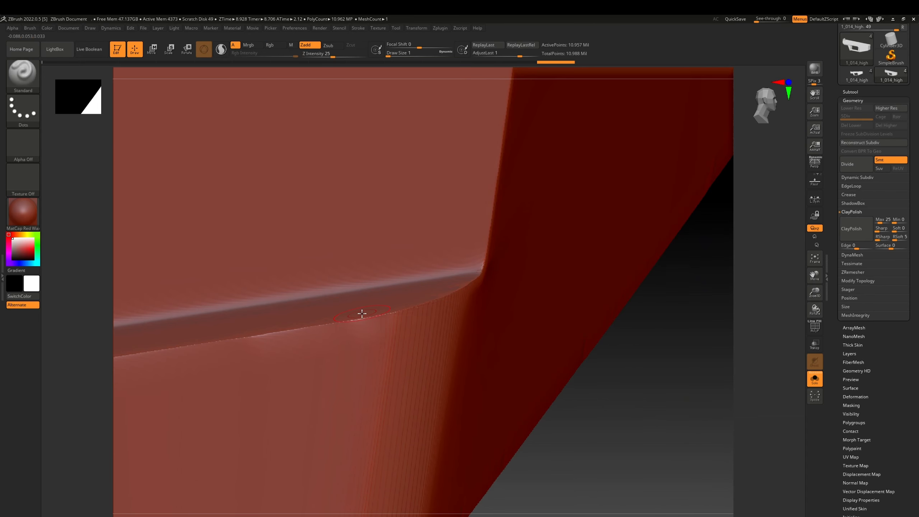
# Switch Polish Crisp Edges to its open-circle mode and apply it to the receiver, checking the edges of the round recess
pyautogui.moveTo(418, 334)
pyautogui.keyDown('ctrl'); pyautogui.mouseDown(button='right')
pyautogui.moveTo(335, 243)
pyautogui.moveTo(398, 288)
pyautogui.moveTo(345, 223)
pyautogui.moveTo(321, 243)
pyautogui.moveTo(508, 281)
pyautogui.moveTo(444, 250)
pyautogui.mouseUp(button='right'); pyautogui.keyUp('ctrl')
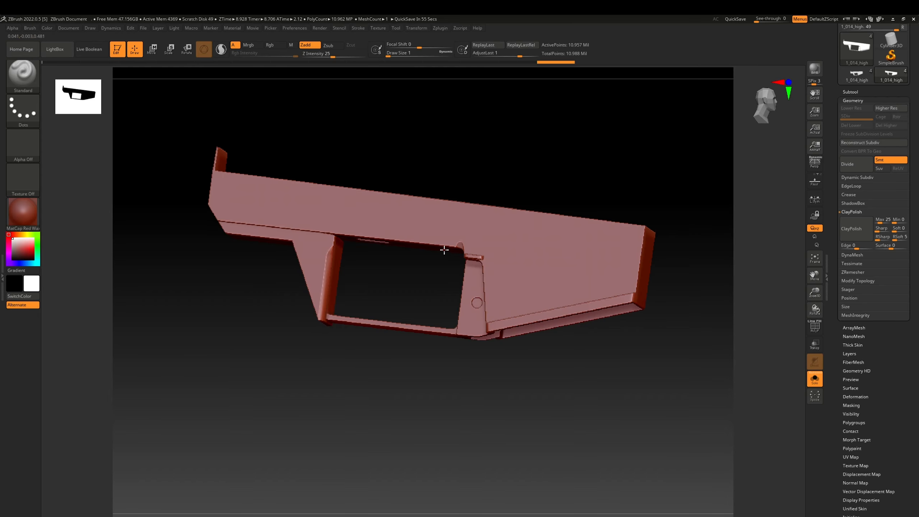
pyautogui.moveTo(472, 229)
pyautogui.mouseDown(button='right')
pyautogui.moveTo(472, 263)
pyautogui.moveTo(471, 223)
pyautogui.mouseUp(button='right')
pyautogui.keyDown('alt'); pyautogui.moveTo(465, 310); pyautogui.dragTo(485, 319, button='right'); pyautogui.keyUp('alt')
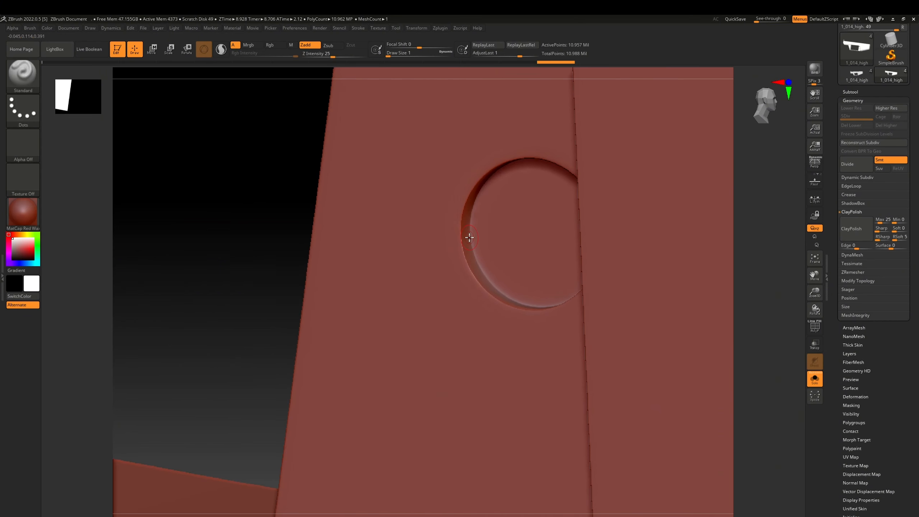
pyautogui.keyDown('ctrl'); pyautogui.moveTo(469, 237); pyautogui.dragTo(486, 312, button='right'); pyautogui.keyUp('ctrl')
pyautogui.keyDown('ctrl'); pyautogui.moveTo(460, 258); pyautogui.dragTo(467, 276, button='right'); pyautogui.keyUp('ctrl')
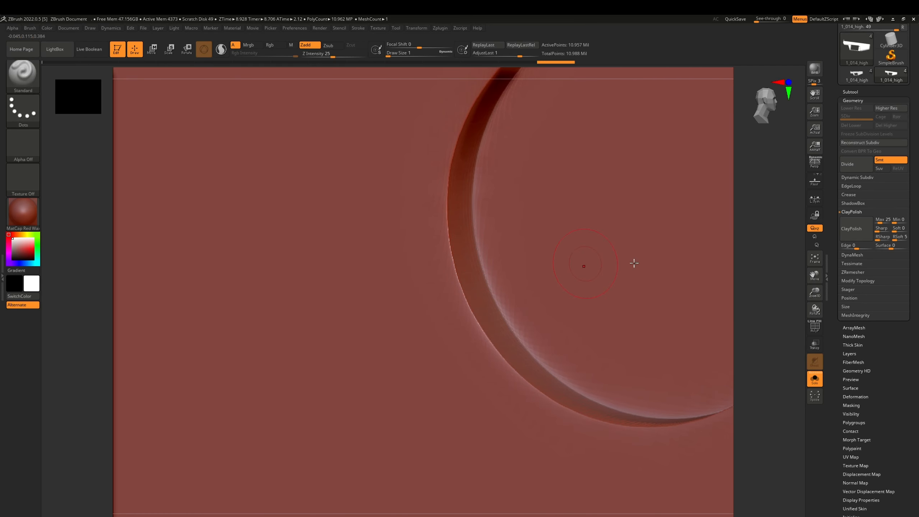
pyautogui.moveTo(894, 187); pyautogui.dragTo(892, 145)
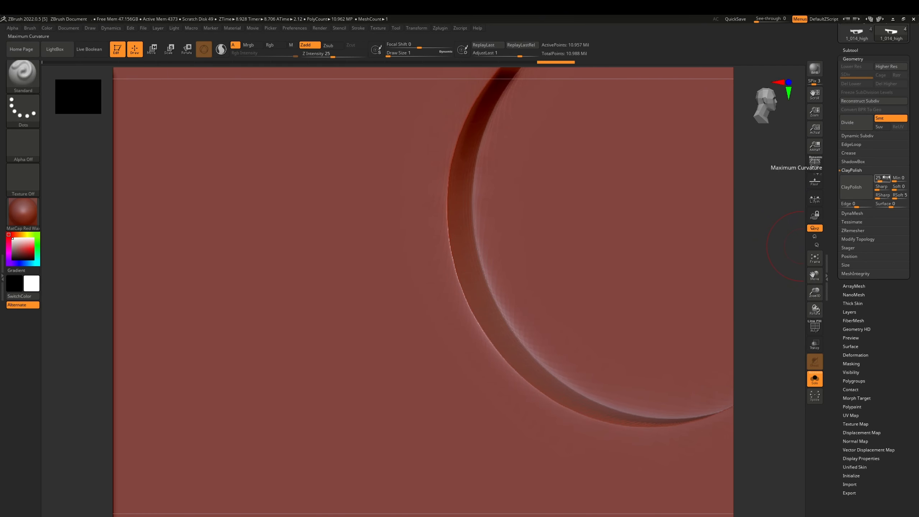
pyautogui.click(854, 354)
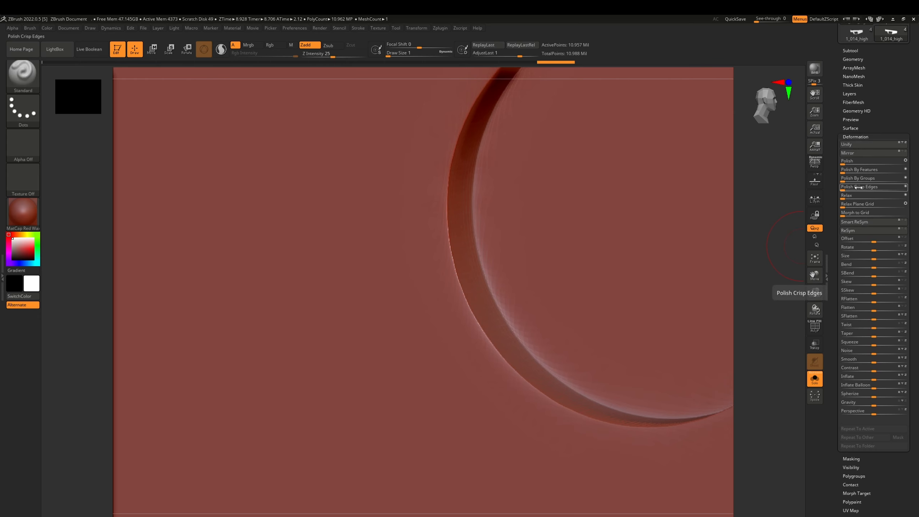
pyautogui.click(906, 187)
pyautogui.moveTo(846, 186); pyautogui.dragTo(846, 187)
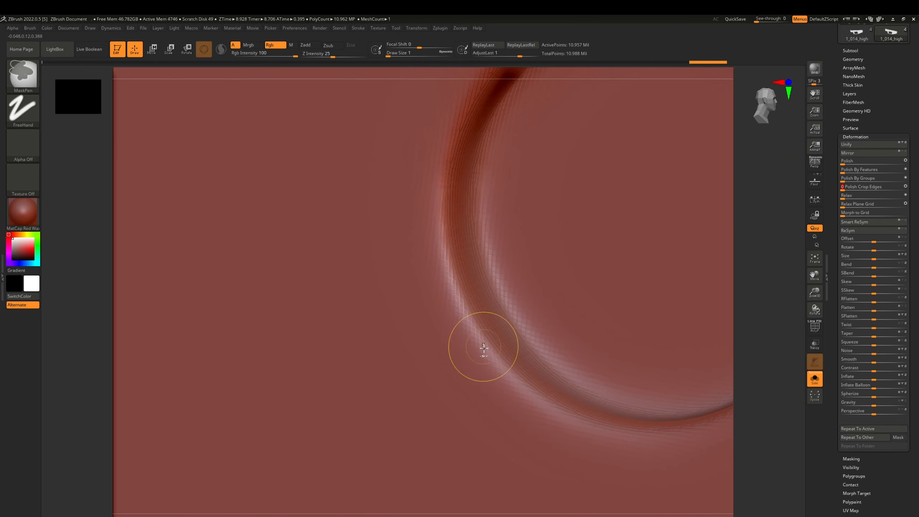
pyautogui.moveTo(484, 351)
pyautogui.keyDown('ctrl'); pyautogui.mouseDown(button='right')
pyautogui.moveTo(457, 296)
pyautogui.moveTo(465, 284)
pyautogui.moveTo(458, 295)
pyautogui.mouseUp(button='right'); pyautogui.keyUp('ctrl')
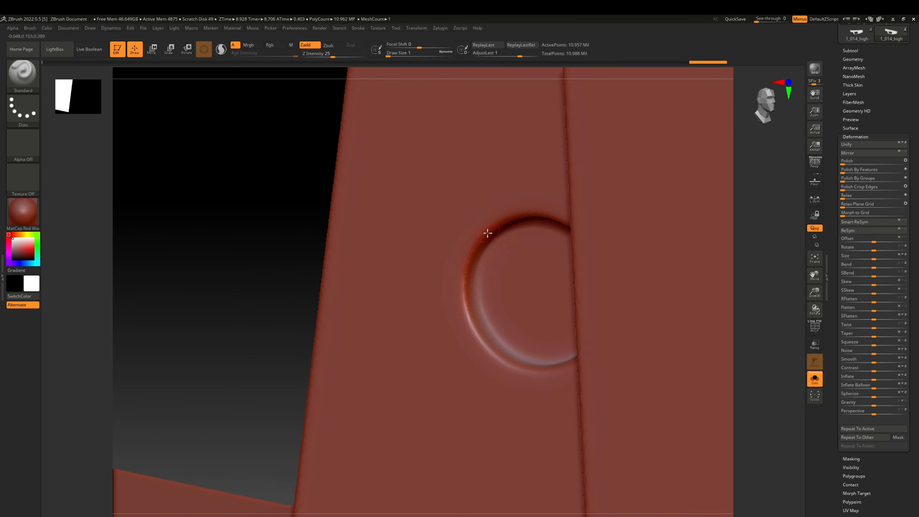
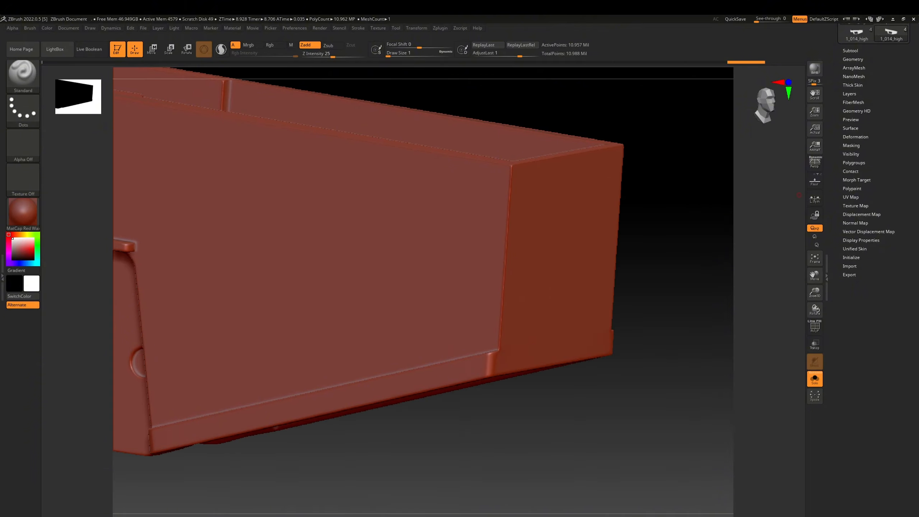
# Apply Polish Crisp Edges to the receiver at about 22, and repeat it to soften the end-corner edges further
pyautogui.scroll(2, 882, 220)
pyautogui.scroll(3, 475, 235)
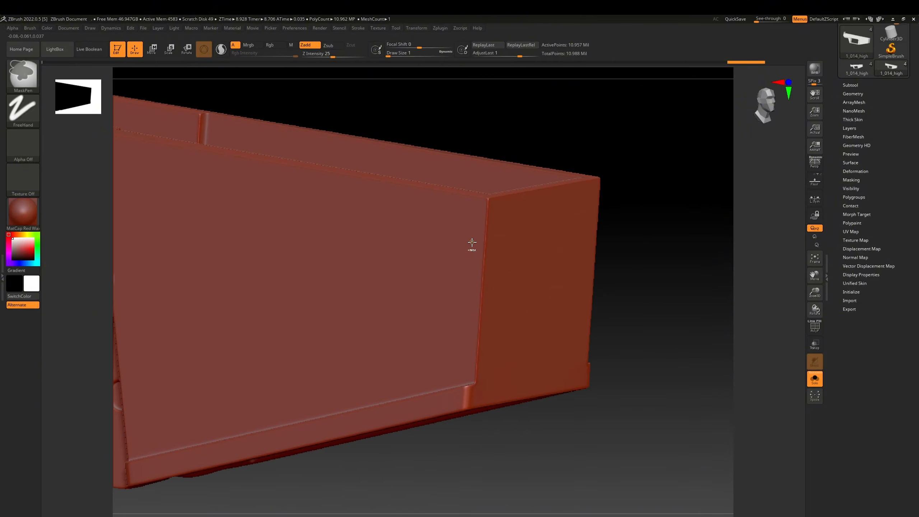
pyautogui.click(861, 171)
pyautogui.scroll(-5, 467, 184)
pyautogui.moveTo(468, 185)
pyautogui.mouseDown(button='right')
pyautogui.moveTo(387, 241)
pyautogui.moveTo(446, 276)
pyautogui.moveTo(447, 262)
pyautogui.moveTo(396, 240)
pyautogui.moveTo(503, 266)
pyautogui.mouseUp(button='right')
pyautogui.scroll(6, 502, 266)
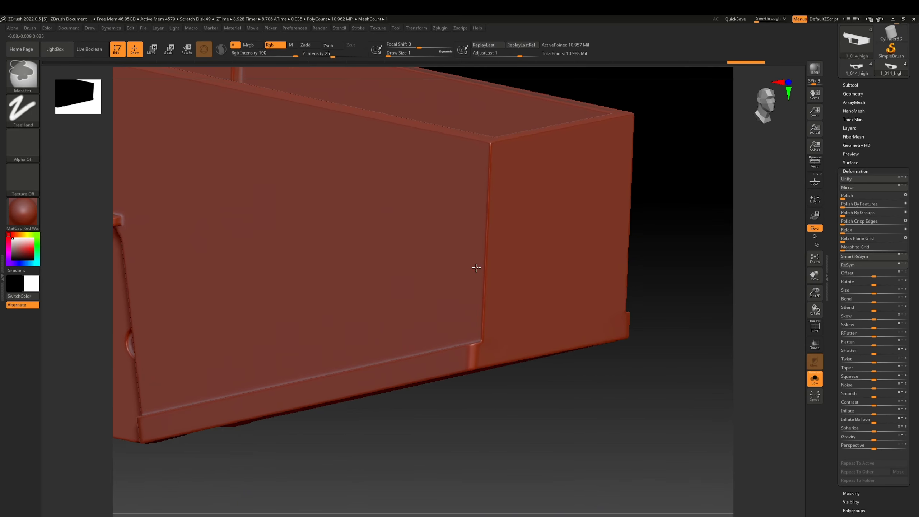
pyautogui.scroll(3, 501, 142)
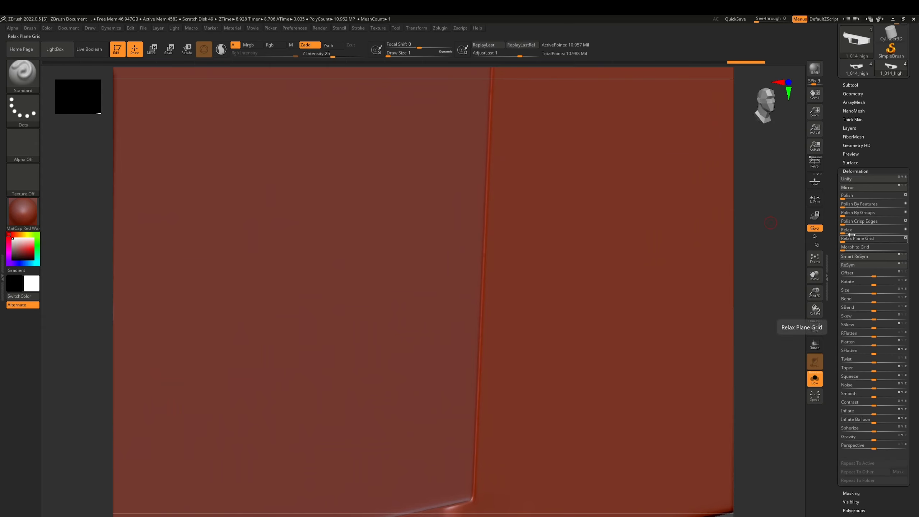
pyautogui.scroll(1, 574, 175)
pyautogui.scroll(-3, 472, 212)
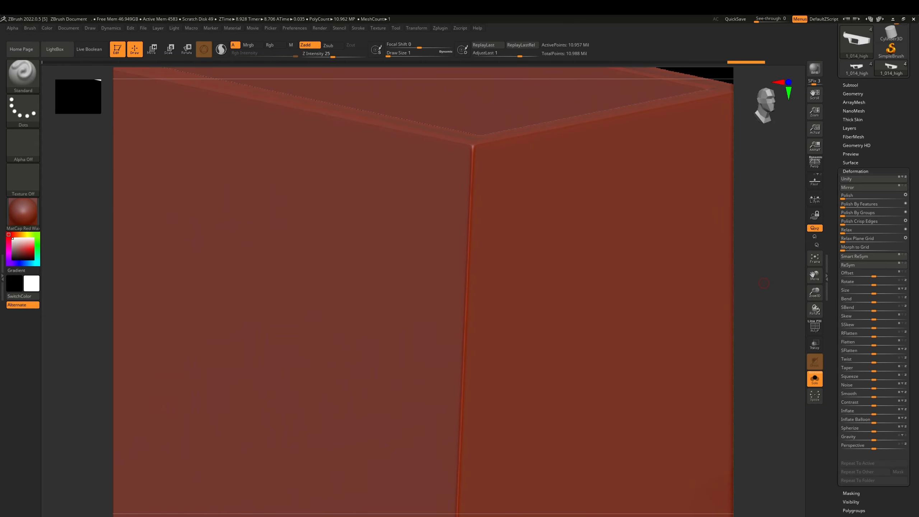
pyautogui.moveTo(849, 224); pyautogui.dragTo(854, 223)
pyautogui.click(857, 223)
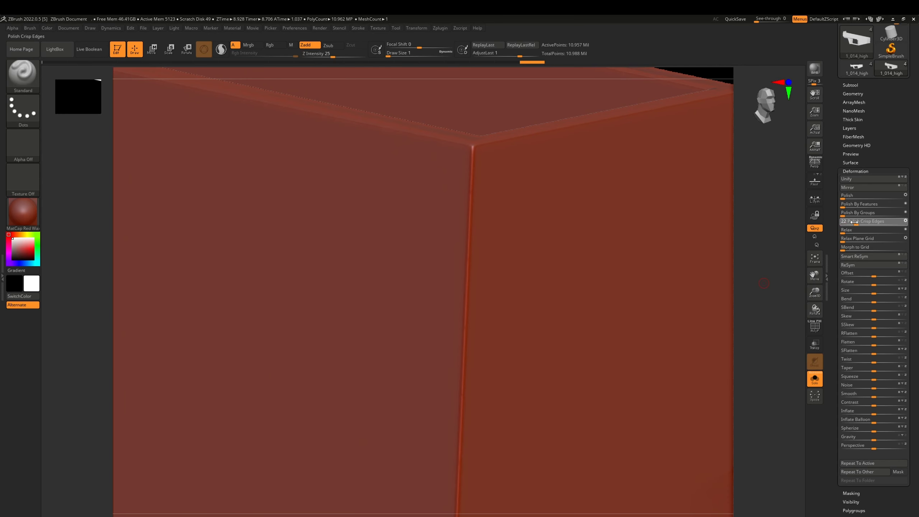
pyautogui.click(854, 222)
pyautogui.moveTo(852, 223); pyautogui.dragTo(845, 226)
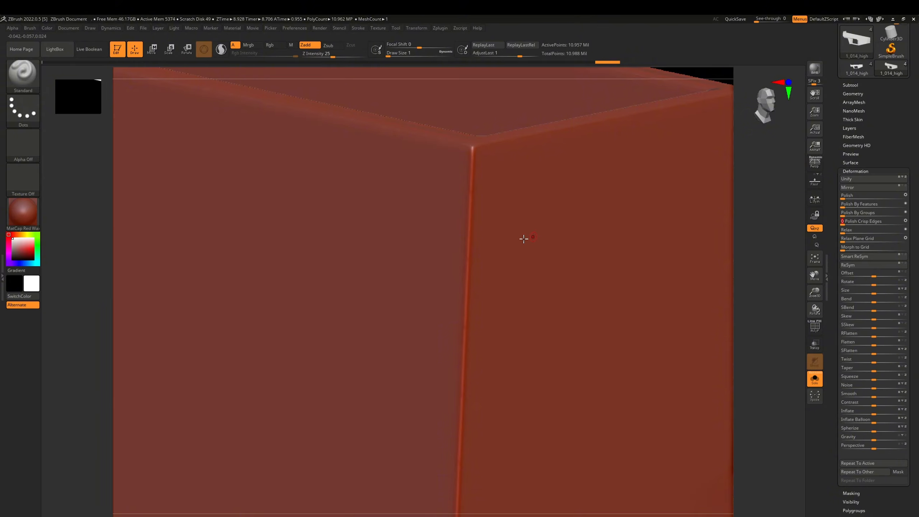
# Select the Morph brush and open the Morph Target settings to work on the small ledge beside the rectangular opening
pyautogui.keyDown('ctrl'); pyautogui.moveTo(521, 240); pyautogui.dragTo(456, 304, button='right'); pyautogui.keyUp('ctrl')
pyautogui.keyDown('alt'); pyautogui.moveTo(308, 317); pyautogui.dragTo(543, 219, button='right'); pyautogui.keyUp('alt')
pyautogui.moveTo(466, 229)
pyautogui.keyDown('ctrl'); pyautogui.mouseDown(button='right')
pyautogui.moveTo(468, 205)
pyautogui.moveTo(548, 329)
pyautogui.mouseUp(button='right'); pyautogui.keyUp('ctrl')
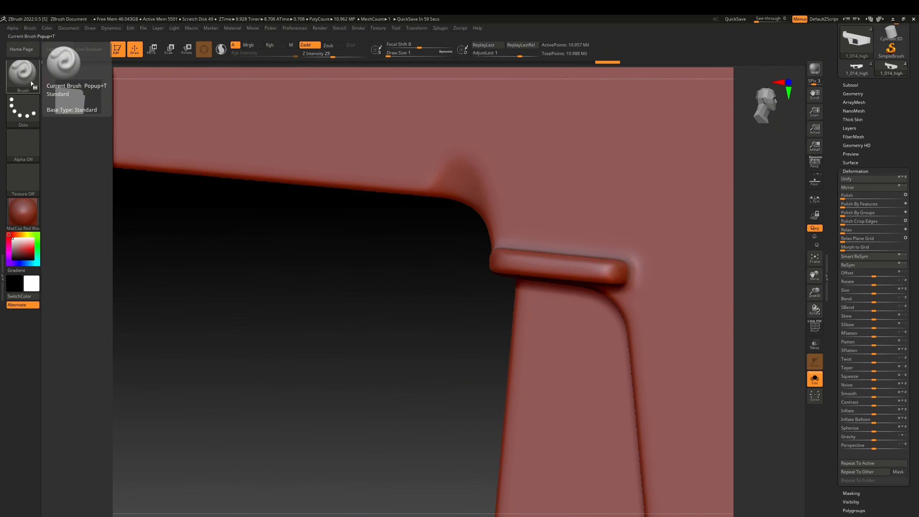
pyautogui.click(22, 74)
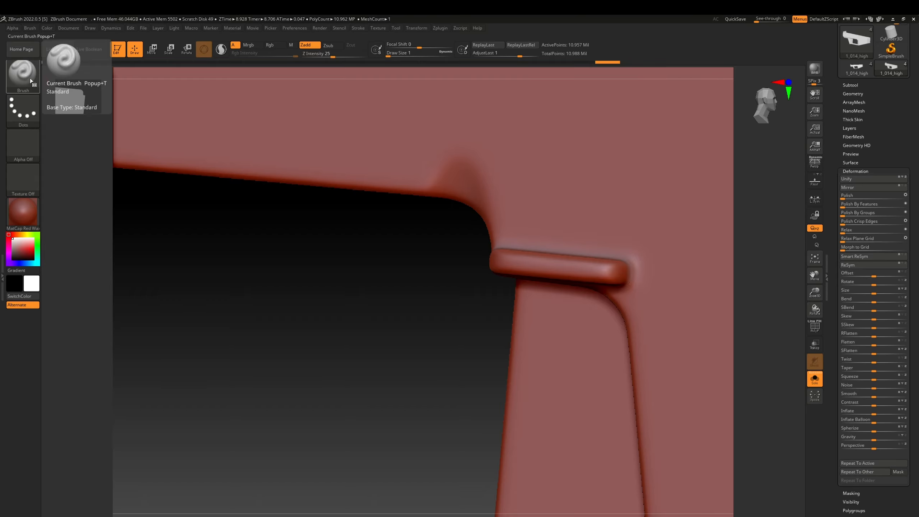
pyautogui.click(30, 77)
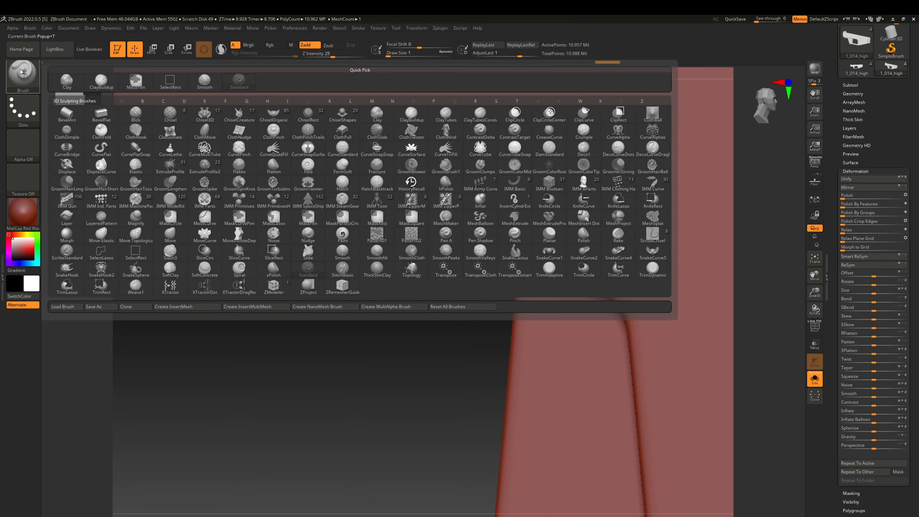
pyautogui.press('m')
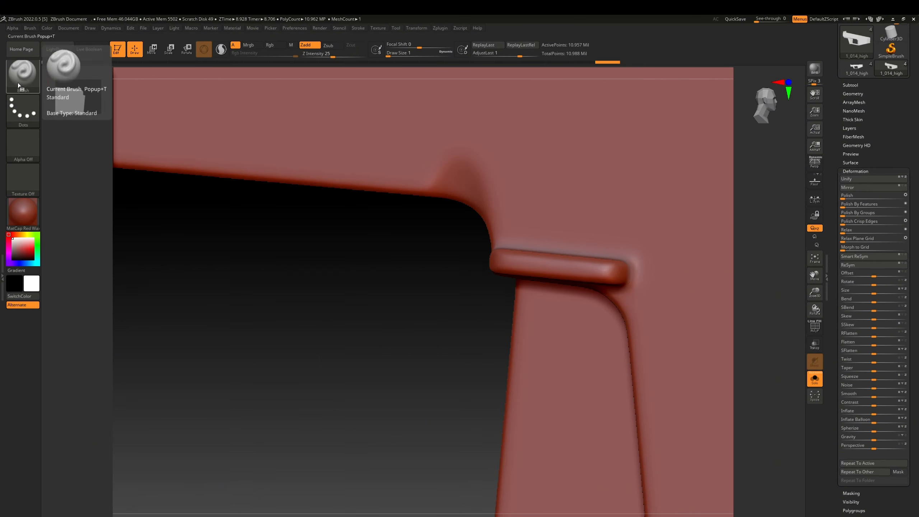
pyautogui.click(18, 82)
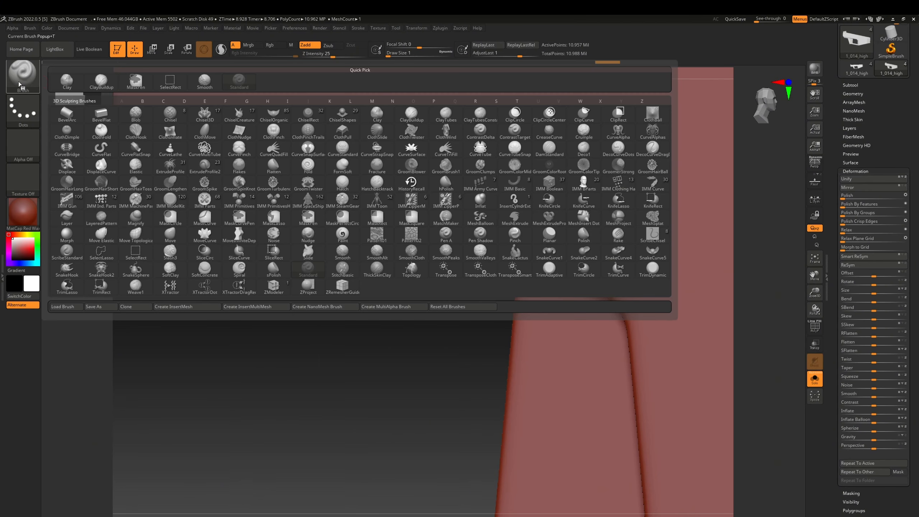
pyautogui.click(30, 74)
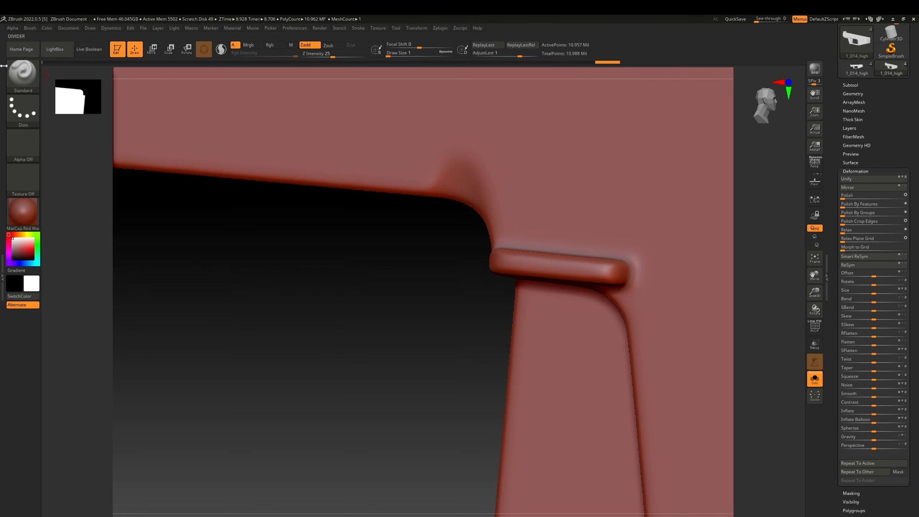
pyautogui.click(30, 75)
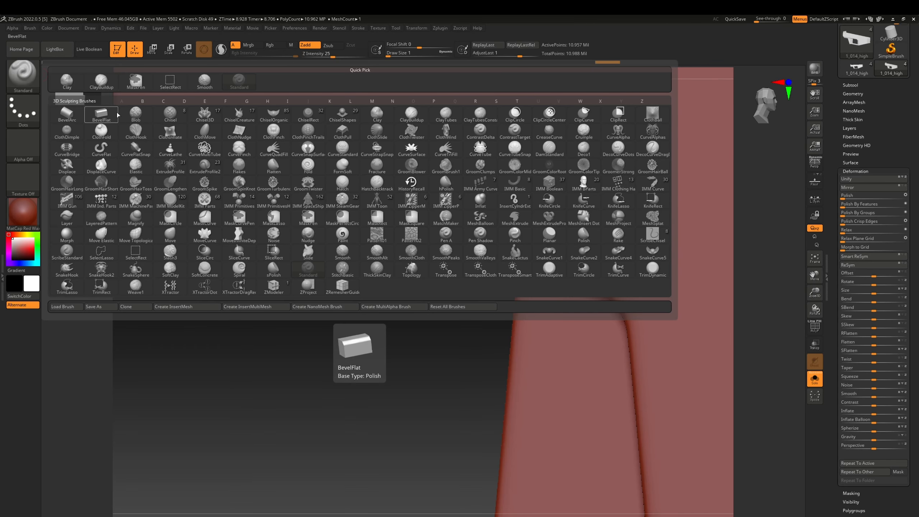
pyautogui.press('m')
pyautogui.press('r')
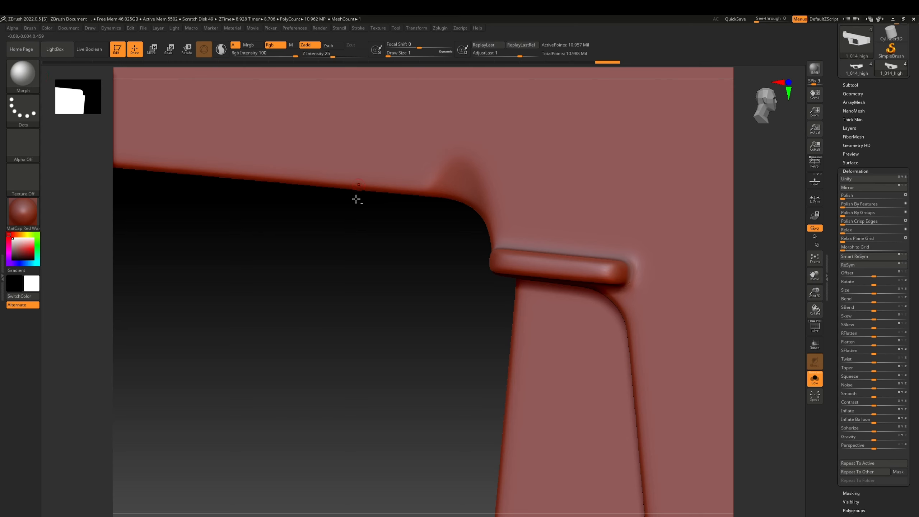
pyautogui.keyDown('alt'); pyautogui.moveTo(356, 199); pyautogui.dragTo(357, 227, button='right'); pyautogui.keyUp('alt')
pyautogui.click(853, 171)
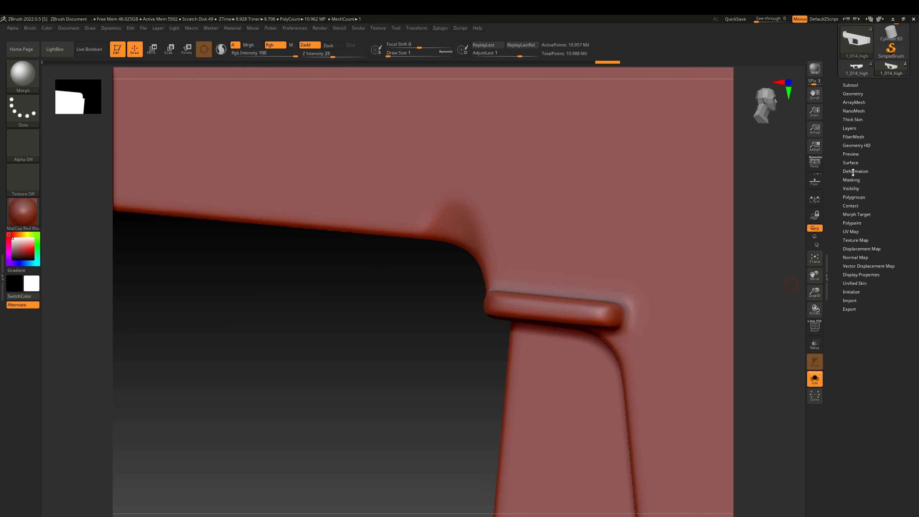
pyautogui.click(853, 214)
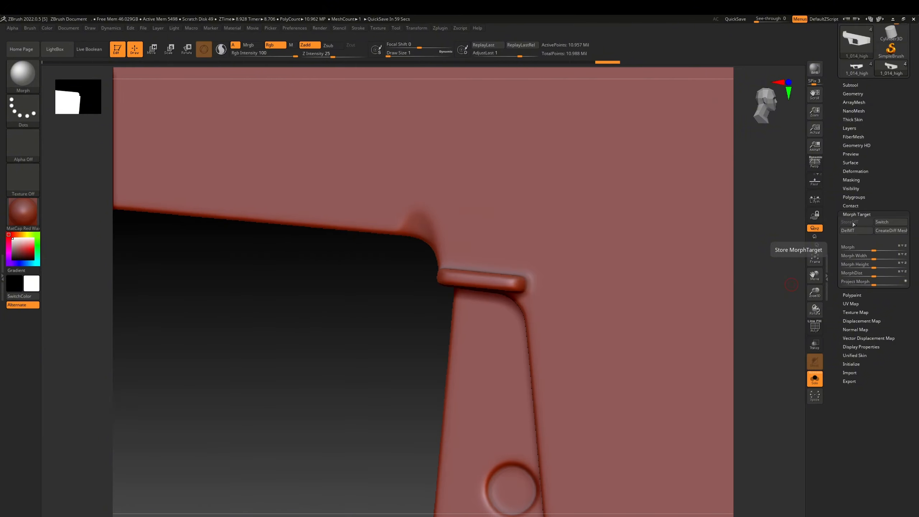
# Set the draw size to about 6.6 and restore the shape of the small ledge's edges with the Morph brush
pyautogui.press('space')
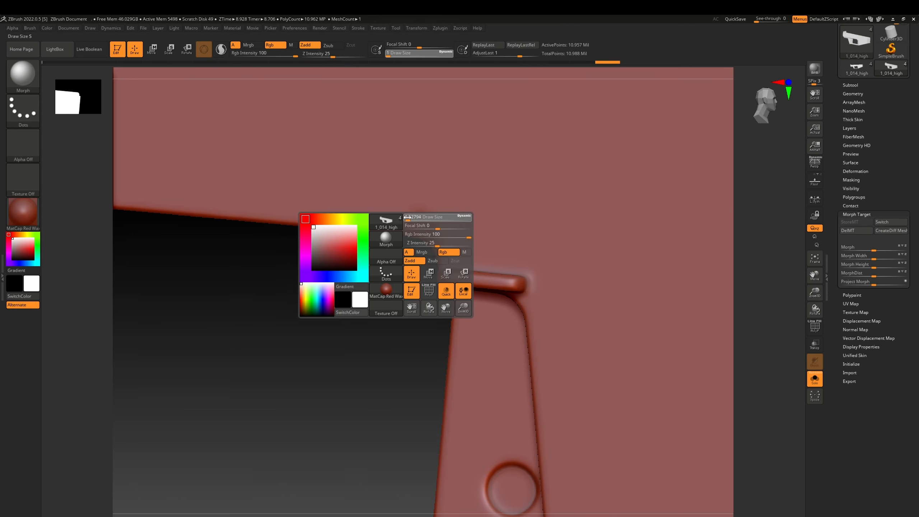
pyautogui.keyDown('ctrl'); pyautogui.moveTo(412, 220); pyautogui.dragTo(427, 252, button='right'); pyautogui.keyUp('ctrl')
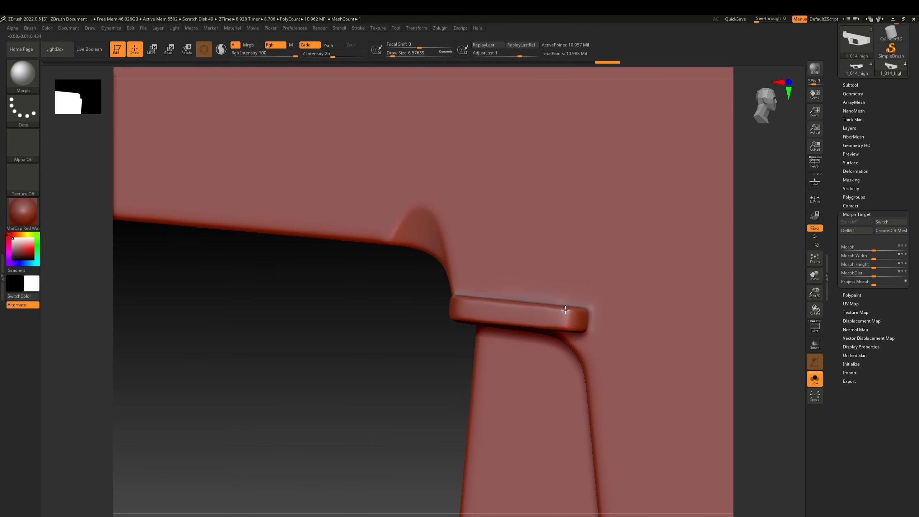
pyautogui.moveTo(508, 297); pyautogui.dragTo(482, 298)
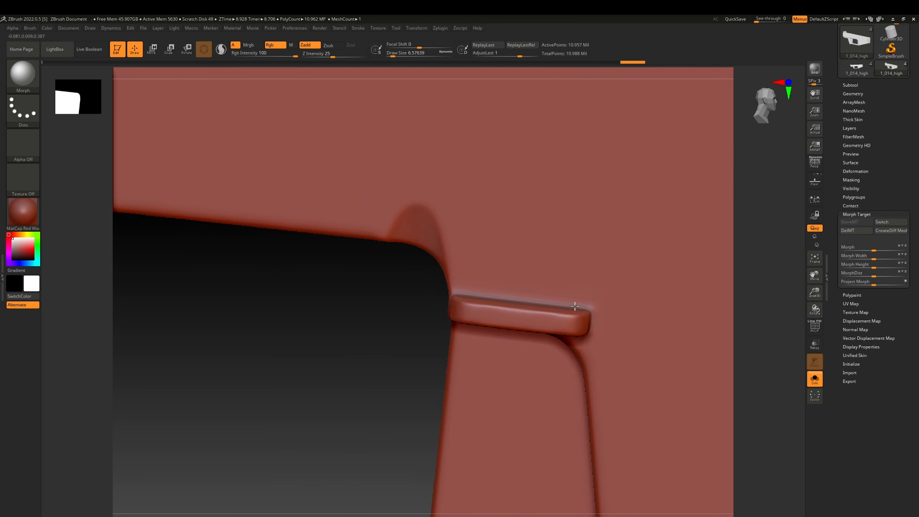
pyautogui.moveTo(586, 314); pyautogui.dragTo(575, 298, button='right')
pyautogui.keyDown('ctrl'); pyautogui.moveTo(515, 317); pyautogui.dragTo(512, 267, button='right'); pyautogui.keyUp('ctrl')
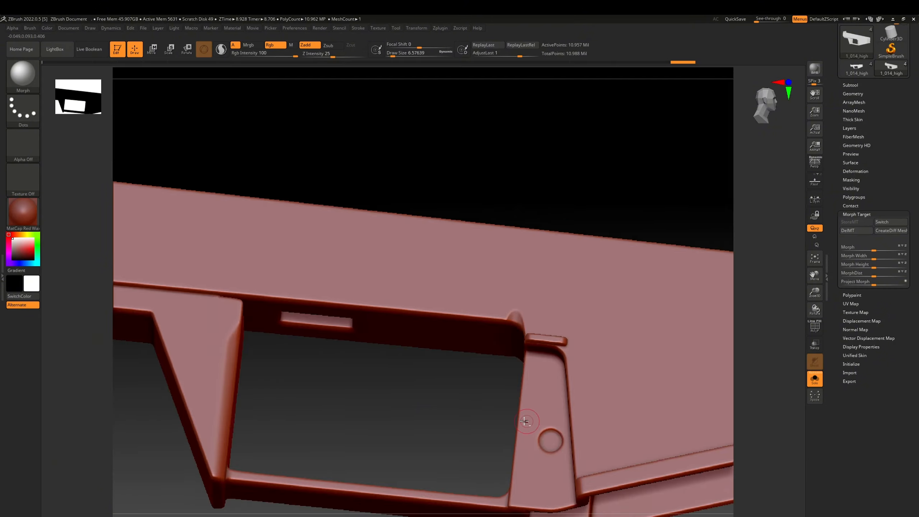
# Brush back the stored morph target around the round recess to sharpen its rim
pyautogui.keyDown('alt'); pyautogui.moveTo(525, 421); pyautogui.dragTo(514, 253, button='right'); pyautogui.keyUp('alt')
pyautogui.keyDown('ctrl'); pyautogui.moveTo(514, 254); pyautogui.dragTo(513, 347, button='right'); pyautogui.keyUp('ctrl')
pyautogui.keyDown('ctrl'); pyautogui.moveTo(538, 275); pyautogui.dragTo(545, 286, button='right'); pyautogui.keyUp('ctrl')
pyautogui.moveTo(545, 286)
pyautogui.mouseDown()
pyautogui.moveTo(532, 235)
pyautogui.moveTo(564, 283)
pyautogui.mouseUp()
pyautogui.keyDown('ctrl'); pyautogui.moveTo(581, 295); pyautogui.dragTo(540, 295, button='right'); pyautogui.keyUp('ctrl')
pyautogui.moveTo(540, 295)
pyautogui.keyDown('alt'); pyautogui.mouseDown(button='right')
pyautogui.moveTo(405, 212)
pyautogui.moveTo(416, 235)
pyautogui.mouseUp(button='right'); pyautogui.keyUp('alt')
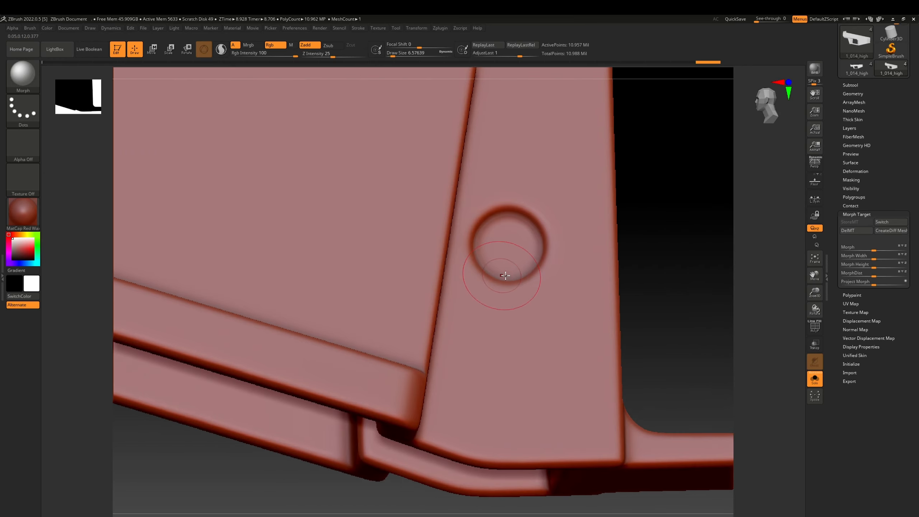
pyautogui.moveTo(499, 275)
pyautogui.mouseDown()
pyautogui.moveTo(508, 281)
pyautogui.moveTo(506, 197)
pyautogui.mouseUp()
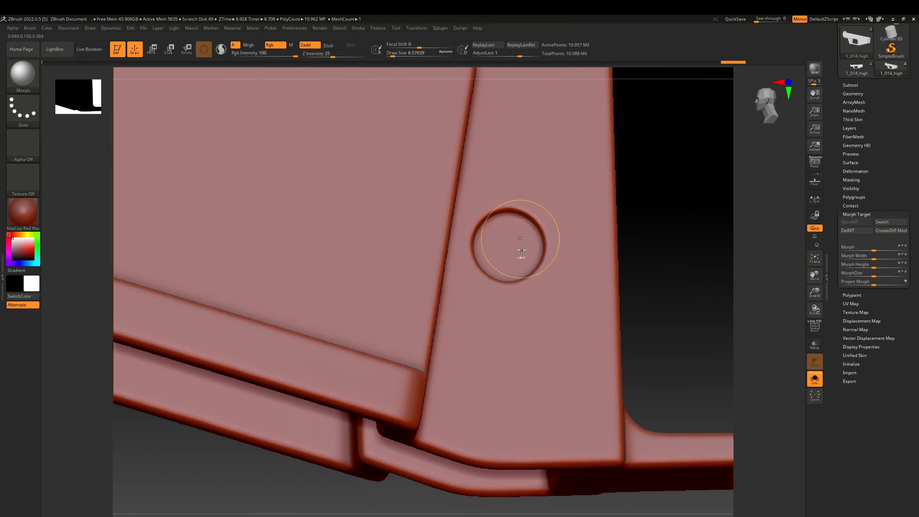
# Restore the inner end edge of the stepped opening on the receiver's underside with the Morph brush
pyautogui.keyDown('ctrl'); pyautogui.moveTo(520, 239); pyautogui.dragTo(451, 168, button='right'); pyautogui.keyUp('ctrl')
pyautogui.moveTo(470, 246)
pyautogui.keyDown('alt'); pyautogui.mouseDown(button='right')
pyautogui.moveTo(440, 155)
pyautogui.moveTo(482, 254)
pyautogui.moveTo(474, 240)
pyautogui.mouseUp(button='right'); pyautogui.keyUp('alt')
pyautogui.keyDown('ctrl'); pyautogui.moveTo(537, 215); pyautogui.dragTo(559, 248, button='right'); pyautogui.keyUp('ctrl')
pyautogui.moveTo(539, 227); pyautogui.dragTo(545, 263)
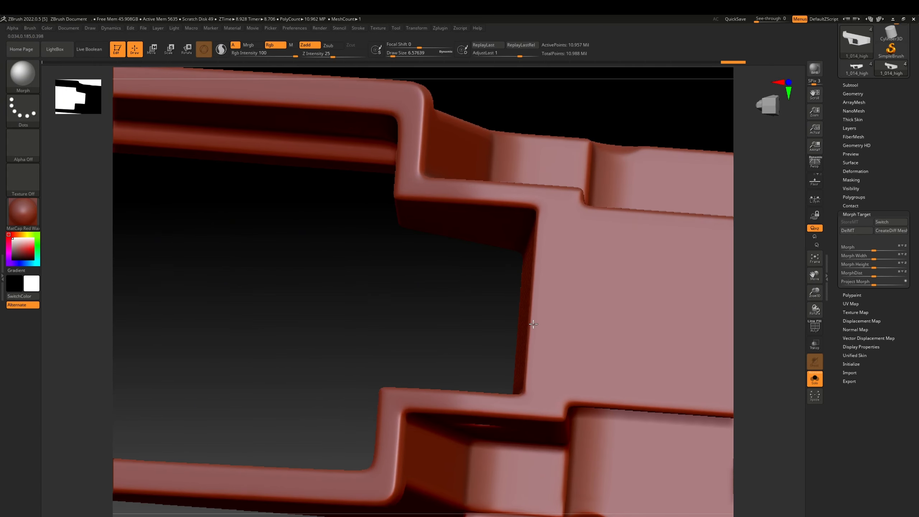
pyautogui.keyDown('ctrl'); pyautogui.moveTo(538, 234); pyautogui.dragTo(381, 287, button='right'); pyautogui.keyUp('ctrl')
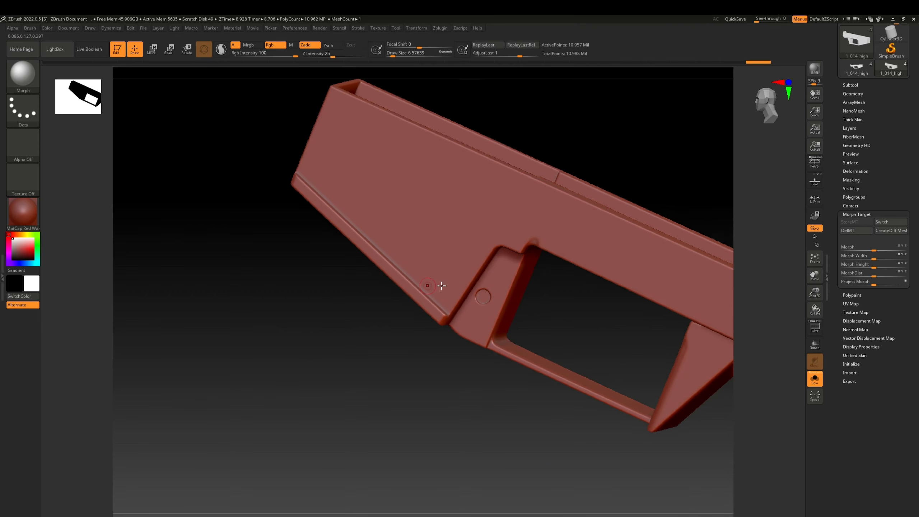
# Restore the rounded notch at the upper corner of the rectangular side opening with the Morph brush
pyautogui.moveTo(442, 286); pyautogui.dragTo(453, 264, button='right')
pyautogui.keyDown('ctrl'); pyautogui.moveTo(524, 265); pyautogui.dragTo(559, 286, button='right'); pyautogui.keyUp('ctrl')
pyautogui.moveTo(547, 231)
pyautogui.mouseDown(button='right')
pyautogui.moveTo(570, 203)
pyautogui.moveTo(564, 219)
pyautogui.mouseUp(button='right')
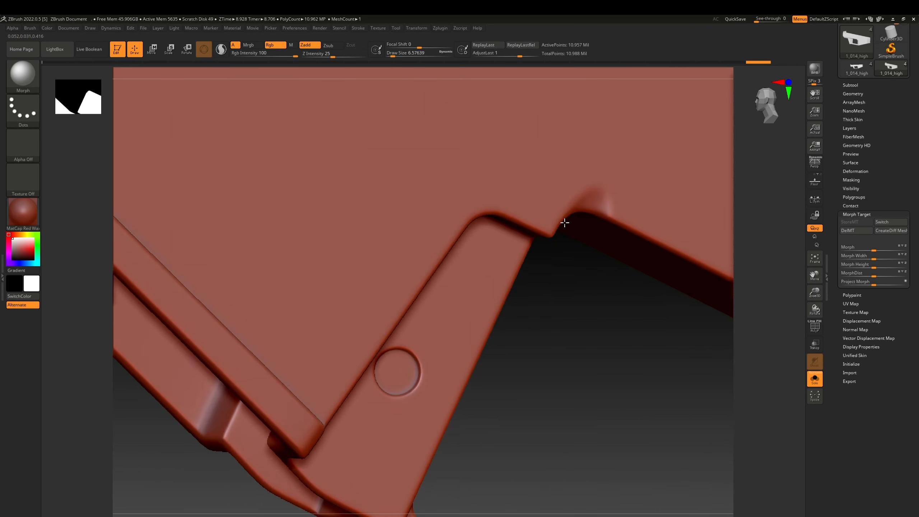
pyautogui.moveTo(567, 211)
pyautogui.mouseDown()
pyautogui.moveTo(599, 198)
pyautogui.moveTo(589, 202)
pyautogui.mouseUp()
pyautogui.moveTo(720, 258)
pyautogui.keyDown('alt'); pyautogui.mouseDown(button='right')
pyautogui.moveTo(564, 241)
pyautogui.moveTo(521, 188)
pyautogui.mouseUp(button='right'); pyautogui.keyUp('alt')
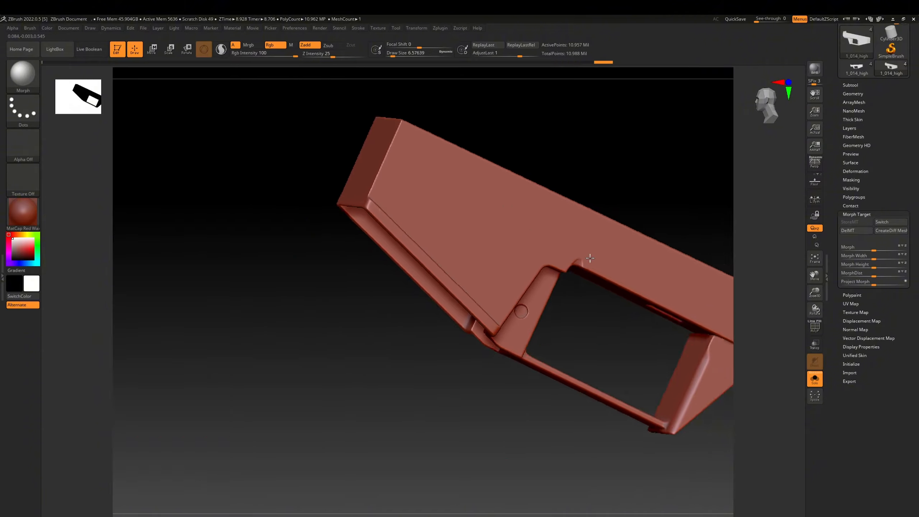
# Touch up the tip and corners of the receiver's raised end plate with the Morph brush, checking the surrounding edges
pyautogui.keyDown('alt'); pyautogui.moveTo(589, 258); pyautogui.dragTo(497, 193, button='right'); pyautogui.keyUp('alt')
pyautogui.moveTo(595, 290)
pyautogui.mouseDown(button='right')
pyautogui.moveTo(608, 259)
pyautogui.moveTo(602, 295)
pyautogui.moveTo(585, 263)
pyautogui.mouseUp(button='right')
pyautogui.moveTo(579, 323)
pyautogui.keyDown('ctrl'); pyautogui.mouseDown(button='right')
pyautogui.moveTo(576, 349)
pyautogui.moveTo(558, 247)
pyautogui.mouseUp(button='right'); pyautogui.keyUp('ctrl')
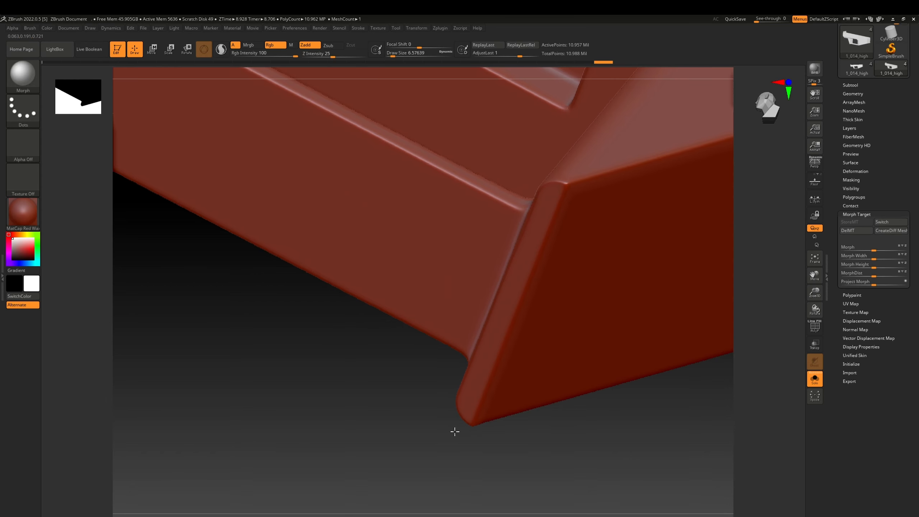
pyautogui.moveTo(454, 431)
pyautogui.keyDown('ctrl'); pyautogui.mouseDown(button='right')
pyautogui.moveTo(431, 199)
pyautogui.moveTo(471, 235)
pyautogui.moveTo(401, 239)
pyautogui.moveTo(446, 238)
pyautogui.mouseUp(button='right'); pyautogui.keyUp('ctrl')
pyautogui.keyDown('alt'); pyautogui.moveTo(594, 208); pyautogui.dragTo(431, 263, button='right'); pyautogui.keyUp('alt')
pyautogui.moveTo(521, 221); pyautogui.dragTo(480, 277, button='right')
pyautogui.keyDown('alt'); pyautogui.moveTo(495, 228); pyautogui.dragTo(460, 197, button='right'); pyautogui.keyUp('alt')
pyautogui.moveTo(460, 251); pyautogui.dragTo(454, 295, button='right')
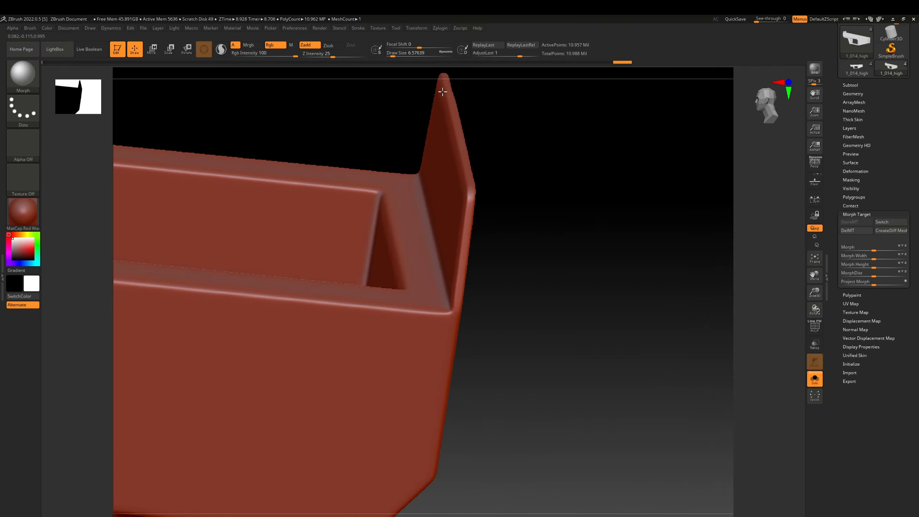
pyautogui.moveTo(458, 313); pyautogui.dragTo(494, 326, button='right')
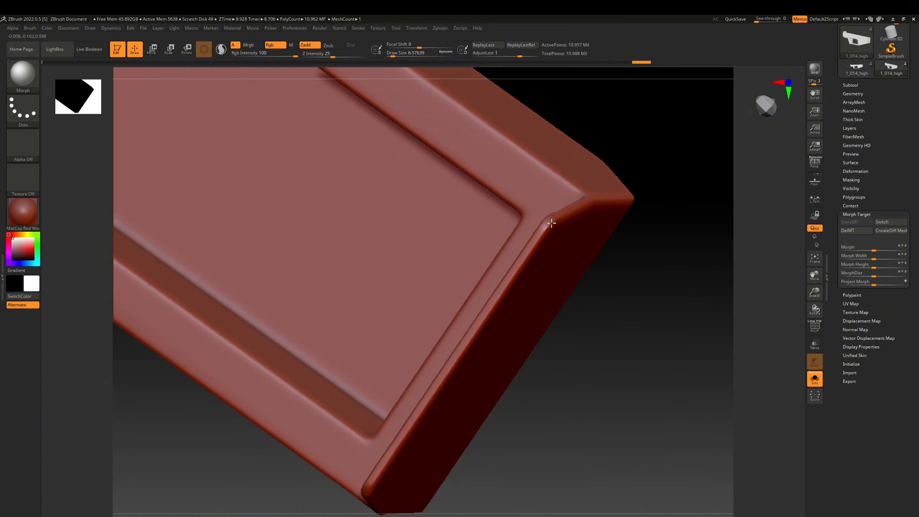
pyautogui.moveTo(551, 224); pyautogui.dragTo(313, 258, button='right')
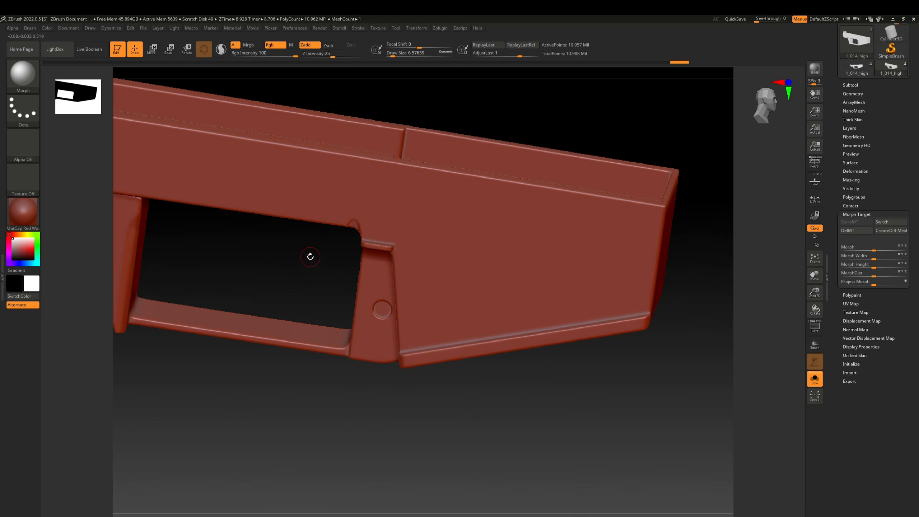
# Switch from the Morph brush to the ClayBuildup brush
pyautogui.click(27, 85)
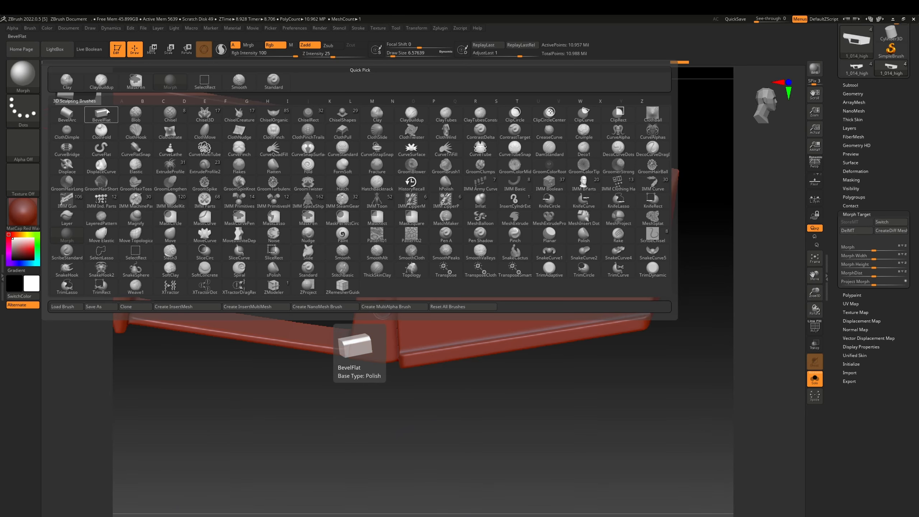
pyautogui.press('c')
pyautogui.press('b')
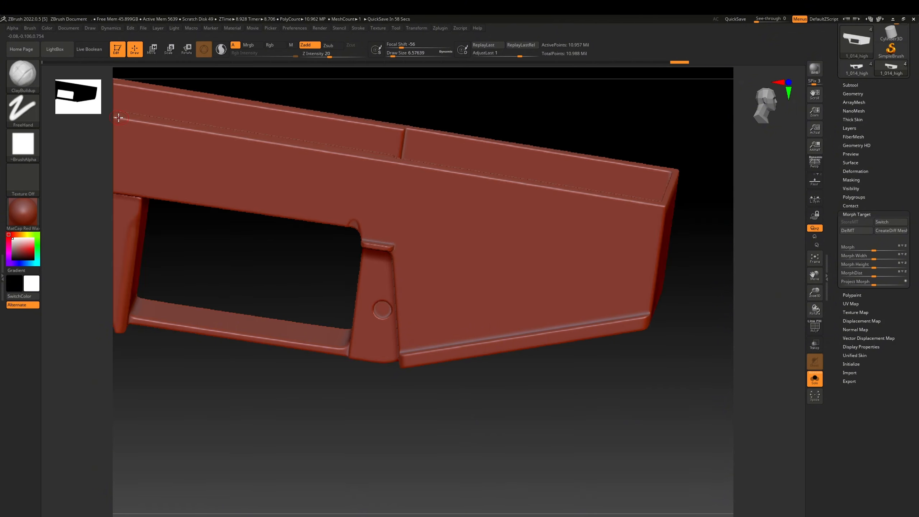
pyautogui.click(24, 77)
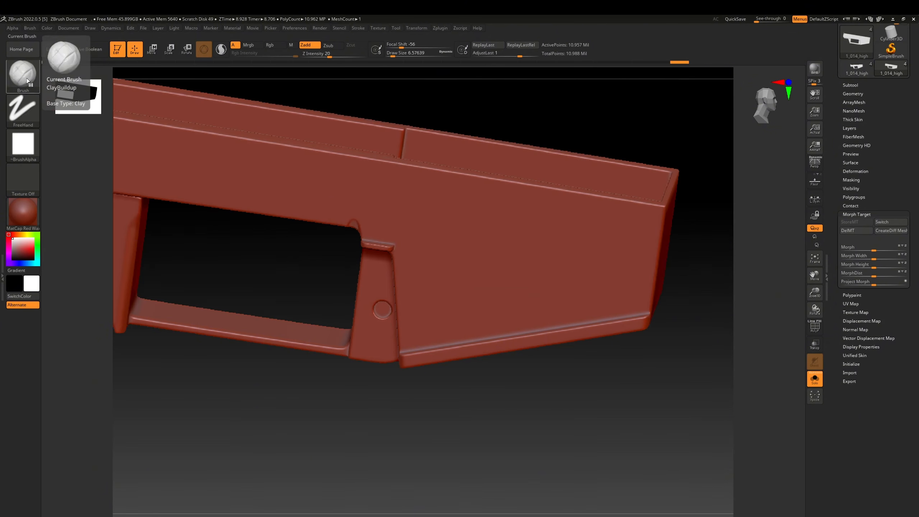
# Build up rough clay strokes on the upper outer corner of the receiver's end with the ClayBuildup brush at a smaller draw size
pyautogui.moveTo(515, 221); pyautogui.dragTo(496, 266, button='right')
pyautogui.moveTo(557, 292)
pyautogui.keyDown('ctrl'); pyautogui.mouseDown(button='right')
pyautogui.moveTo(496, 282)
pyautogui.moveTo(517, 353)
pyautogui.moveTo(498, 322)
pyautogui.mouseUp(button='right'); pyautogui.keyUp('ctrl')
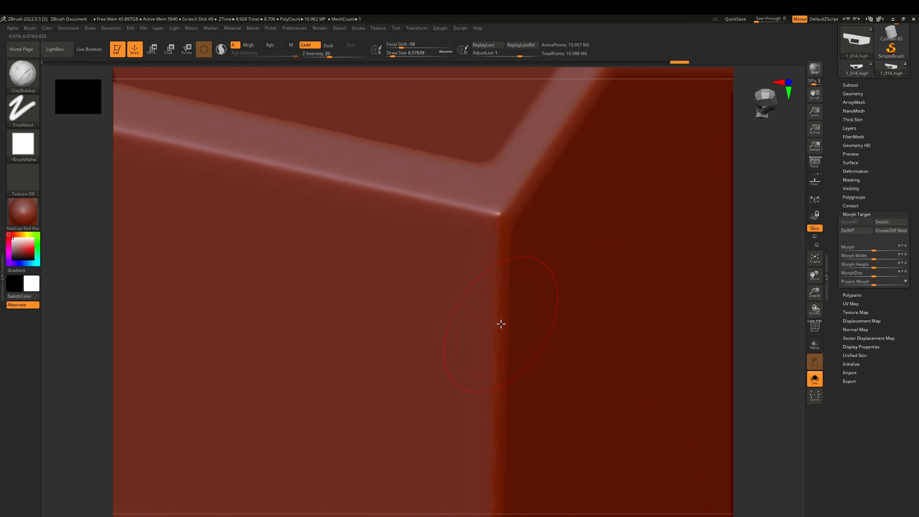
pyautogui.press('space')
pyautogui.moveTo(458, 210)
pyautogui.mouseDown()
pyautogui.moveTo(496, 215)
pyautogui.moveTo(505, 258)
pyautogui.moveTo(478, 242)
pyautogui.moveTo(506, 200)
pyautogui.moveTo(488, 212)
pyautogui.mouseUp()
pyautogui.moveTo(489, 212)
pyautogui.mouseDown(button='right')
pyautogui.moveTo(470, 203)
pyautogui.moveTo(483, 203)
pyautogui.moveTo(479, 181)
pyautogui.moveTo(500, 226)
pyautogui.moveTo(474, 216)
pyautogui.mouseUp(button='right')
# Smooth the clay strokes on the receiver's upper end corner to soften the sculpted wear
pyautogui.moveTo(473, 215)
pyautogui.keyDown('shift'); pyautogui.mouseDown()
pyautogui.moveTo(453, 205)
pyautogui.moveTo(455, 217)
pyautogui.mouseUp(); pyautogui.keyUp('shift')
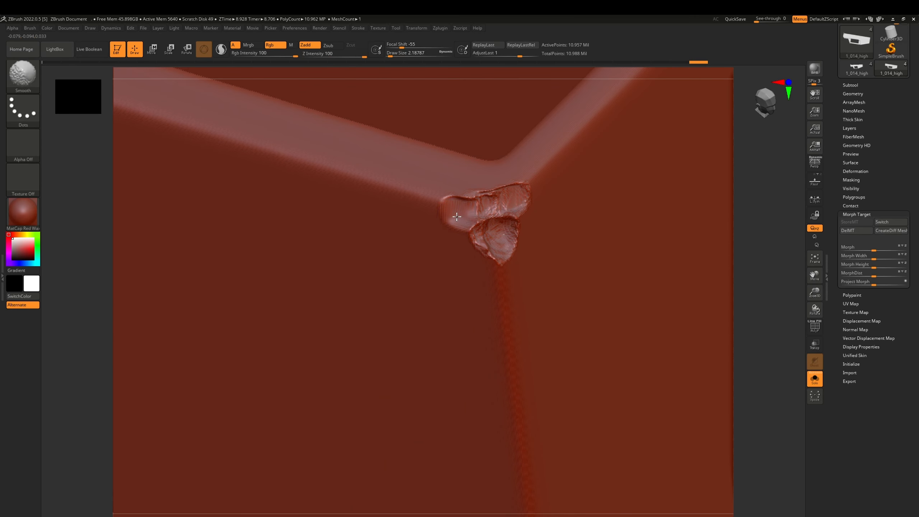
pyautogui.press('shift')
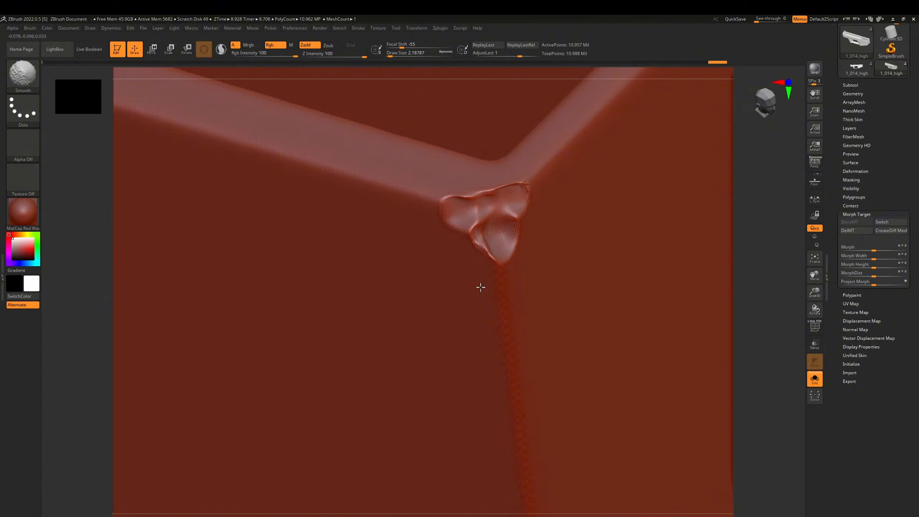
pyautogui.keyDown('shift'); pyautogui.moveTo(516, 188); pyautogui.dragTo(498, 208); pyautogui.keyUp('shift')
pyautogui.moveTo(498, 217)
pyautogui.mouseDown(button='right')
pyautogui.moveTo(523, 204)
pyautogui.moveTo(497, 213)
pyautogui.moveTo(507, 224)
pyautogui.moveTo(467, 245)
pyautogui.moveTo(441, 215)
pyautogui.moveTo(466, 226)
pyautogui.mouseUp(button='right')
# Chip the receiver's upper side edge near the inner step with the TrimDynamic brush, enlarging the draw size to about 5
pyautogui.moveTo(467, 226)
pyautogui.keyDown('alt'); pyautogui.mouseDown(button='right')
pyautogui.moveTo(568, 312)
pyautogui.moveTo(670, 336)
pyautogui.mouseUp(button='right'); pyautogui.keyUp('alt')
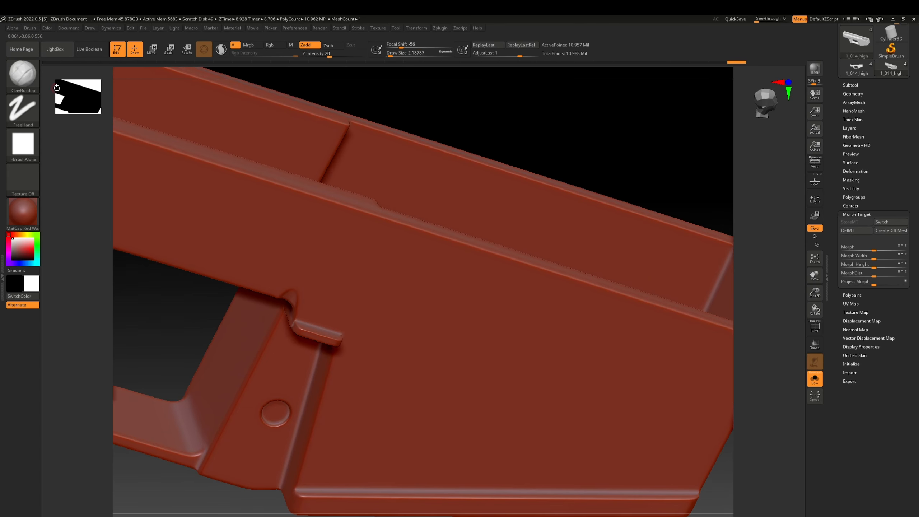
pyautogui.click(35, 88)
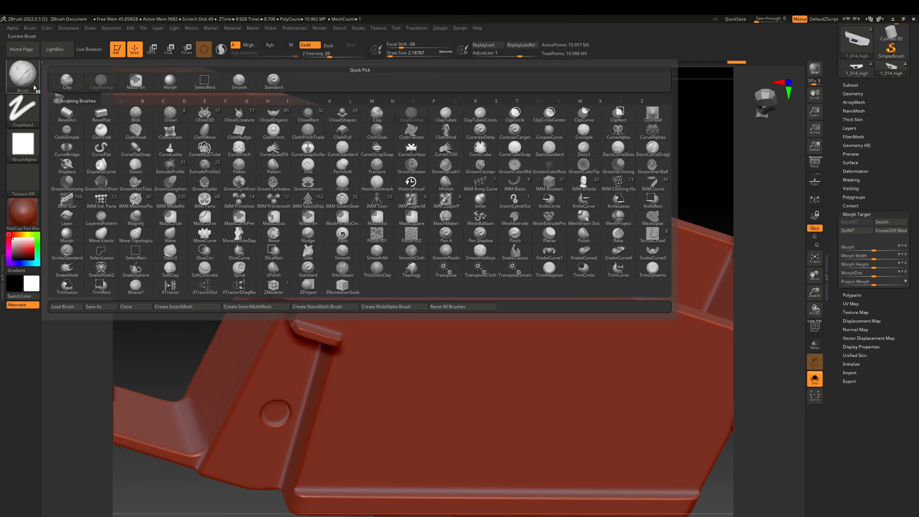
pyautogui.press('t')
pyautogui.press('d')
pyautogui.moveTo(330, 240)
pyautogui.mouseDown(button='right')
pyautogui.moveTo(400, 260)
pyautogui.moveTo(397, 225)
pyautogui.moveTo(422, 239)
pyautogui.mouseUp(button='right')
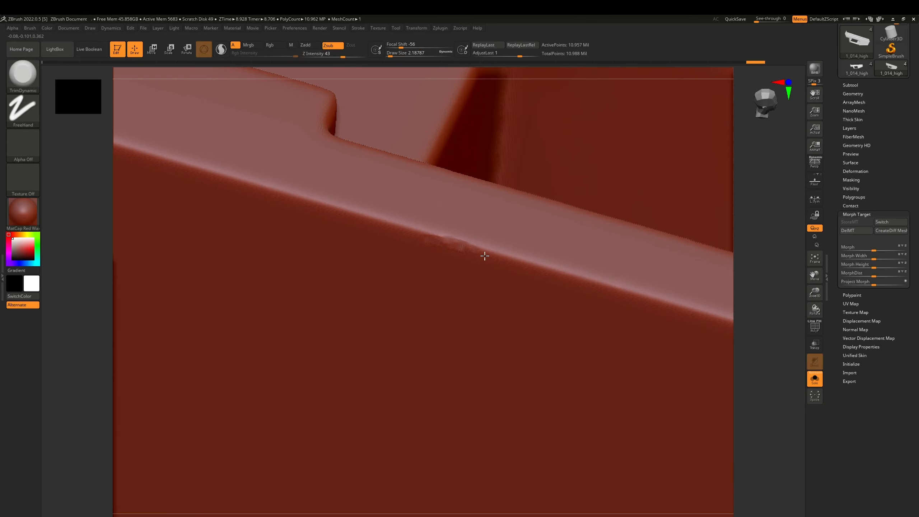
pyautogui.press('space')
pyautogui.moveTo(463, 245)
pyautogui.mouseDown()
pyautogui.moveTo(525, 266)
pyautogui.moveTo(304, 196)
pyautogui.mouseUp()
pyautogui.press('space')
pyautogui.keyDown('alt'); pyautogui.moveTo(304, 195); pyautogui.dragTo(502, 267, button='right'); pyautogui.keyUp('alt')
pyautogui.moveTo(455, 253); pyautogui.dragTo(382, 233)
pyautogui.moveTo(430, 251); pyautogui.dragTo(205, 181)
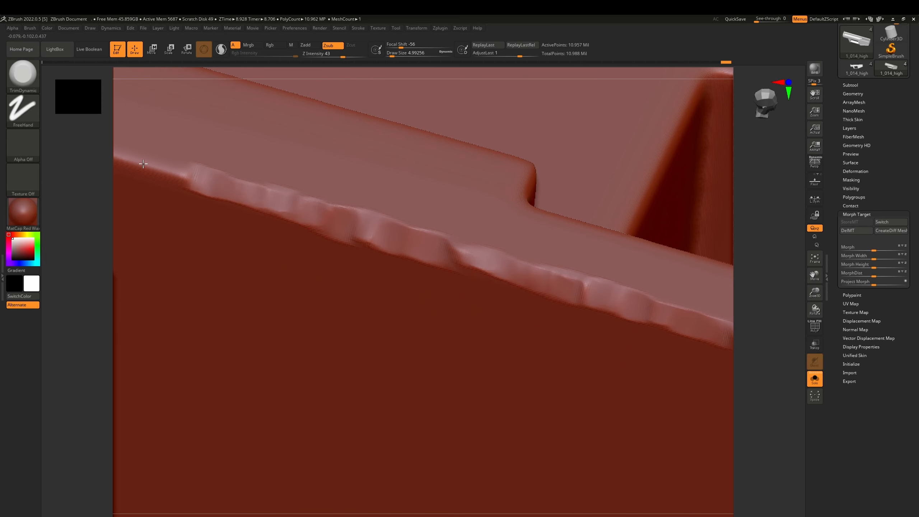
# Smooth the trimmed wear along the receiver's upper side edge
pyautogui.keyDown('ctrl'); pyautogui.moveTo(331, 248); pyautogui.dragTo(328, 217, button='right'); pyautogui.keyUp('ctrl')
pyautogui.moveTo(327, 217)
pyautogui.mouseDown(button='right')
pyautogui.moveTo(328, 203)
pyautogui.moveTo(328, 212)
pyautogui.moveTo(250, 185)
pyautogui.moveTo(338, 259)
pyautogui.moveTo(406, 281)
pyautogui.mouseUp(button='right')
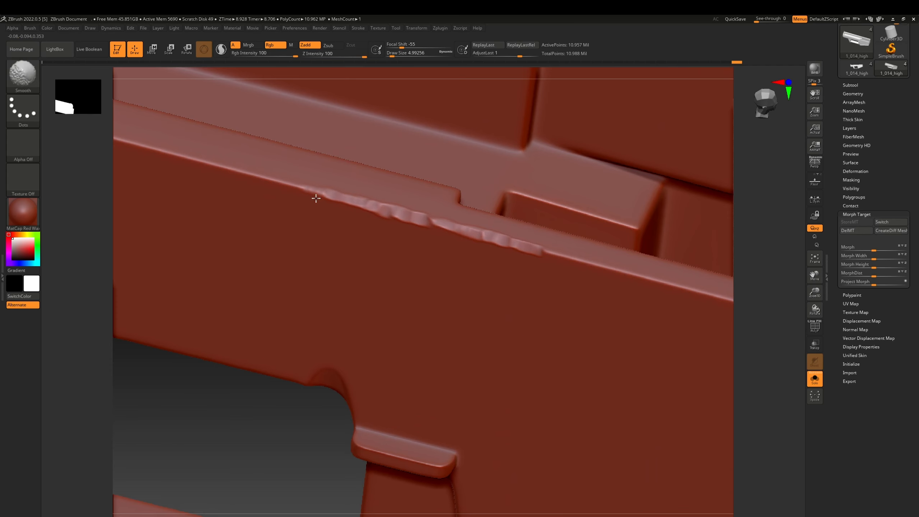
pyautogui.keyDown('shift'); pyautogui.moveTo(316, 199); pyautogui.dragTo(416, 225); pyautogui.keyUp('shift')
# Examine the sculpted edge and corner wear on the receiver from a distance and close up
pyautogui.moveTo(422, 248); pyautogui.dragTo(399, 228, button='right')
pyautogui.keyDown('ctrl'); pyautogui.moveTo(398, 228); pyautogui.dragTo(349, 177, button='right'); pyautogui.keyUp('ctrl')
pyautogui.moveTo(349, 178)
pyautogui.mouseDown(button='right')
pyautogui.moveTo(400, 270)
pyautogui.moveTo(398, 258)
pyautogui.moveTo(383, 273)
pyautogui.moveTo(399, 255)
pyautogui.mouseUp(button='right')
pyautogui.keyDown('alt'); pyautogui.moveTo(344, 232); pyautogui.dragTo(482, 242, button='right'); pyautogui.keyUp('alt')
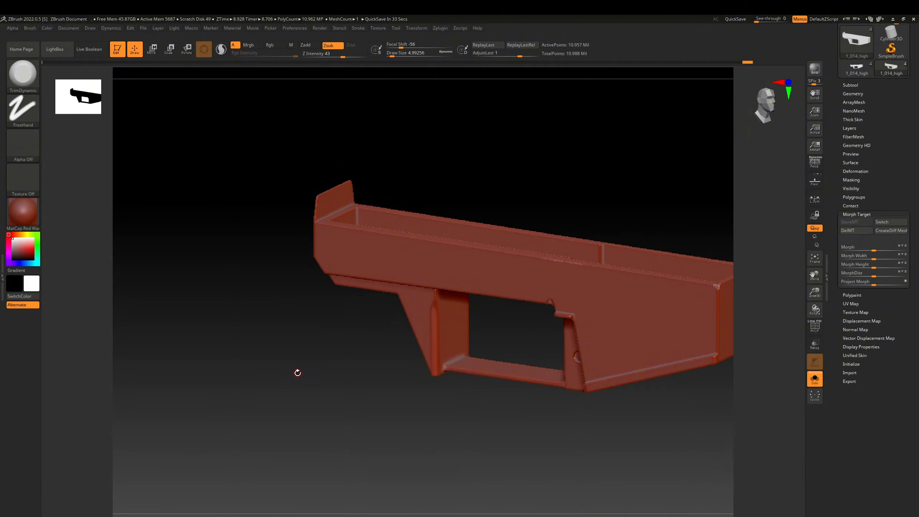
pyautogui.moveTo(376, 301); pyautogui.dragTo(388, 291)
pyautogui.keyDown('alt'); pyautogui.moveTo(647, 231); pyautogui.dragTo(411, 214); pyautogui.keyUp('alt')
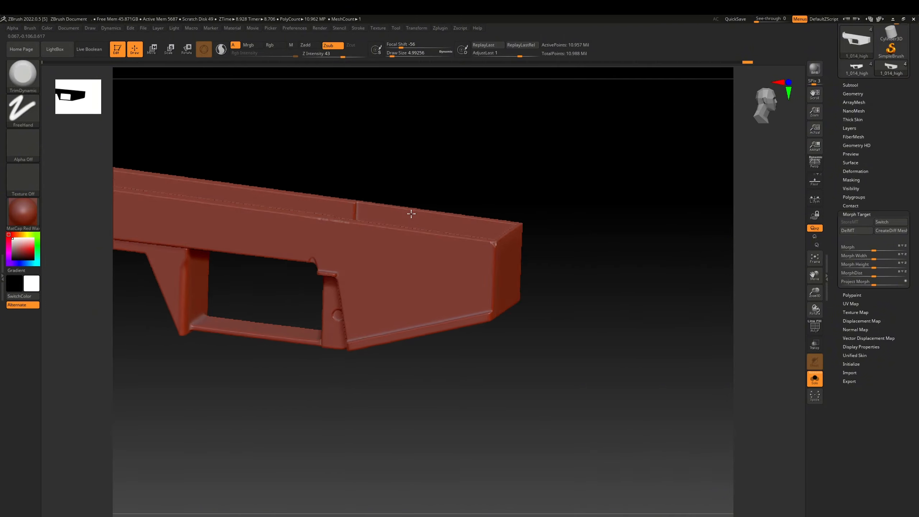
pyautogui.moveTo(411, 214); pyautogui.dragTo(546, 280, button='right')
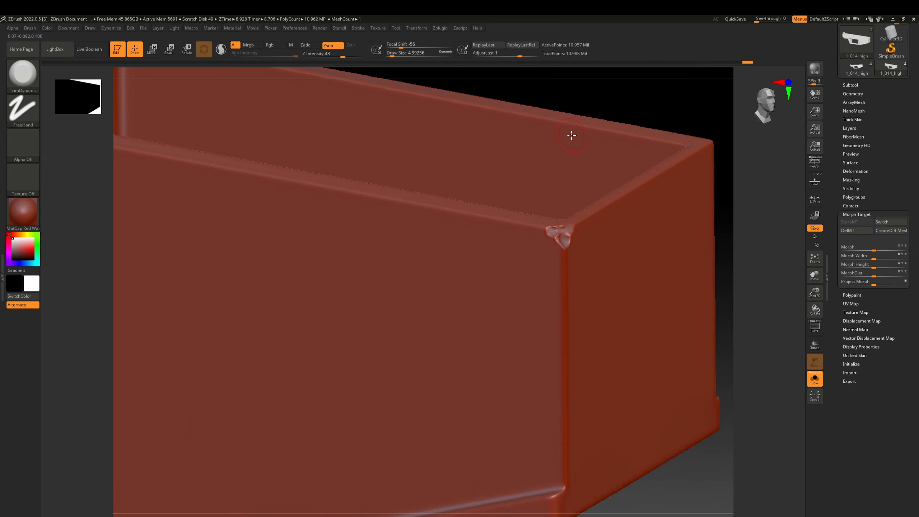
pyautogui.keyDown('ctrl'); pyautogui.moveTo(539, 219); pyautogui.dragTo(470, 207, button='right'); pyautogui.keyUp('ctrl')
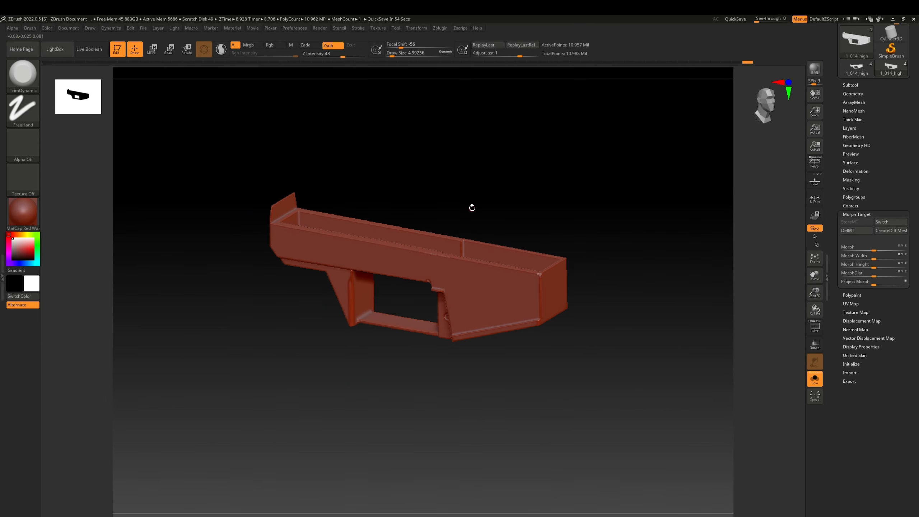
pyautogui.press('ctrl')
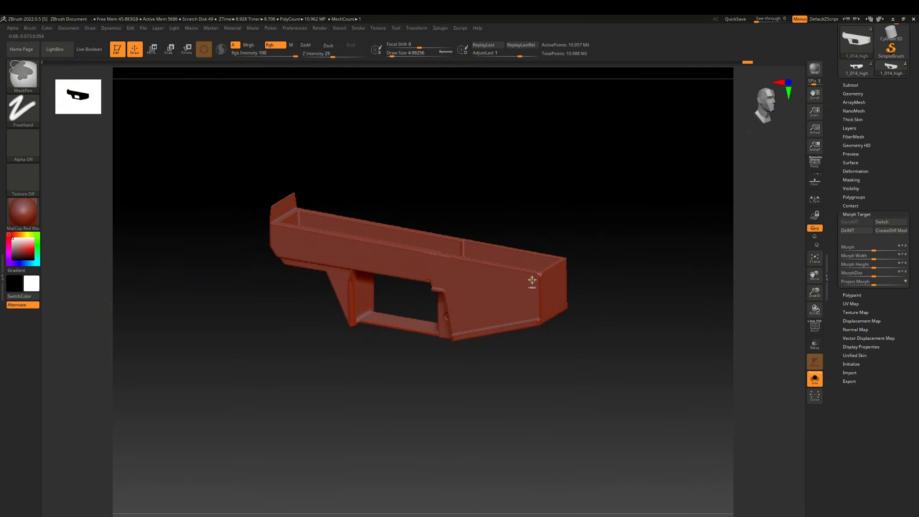
pyautogui.keyDown('ctrl'); pyautogui.moveTo(532, 280); pyautogui.dragTo(526, 210, button='right'); pyautogui.keyUp('ctrl')
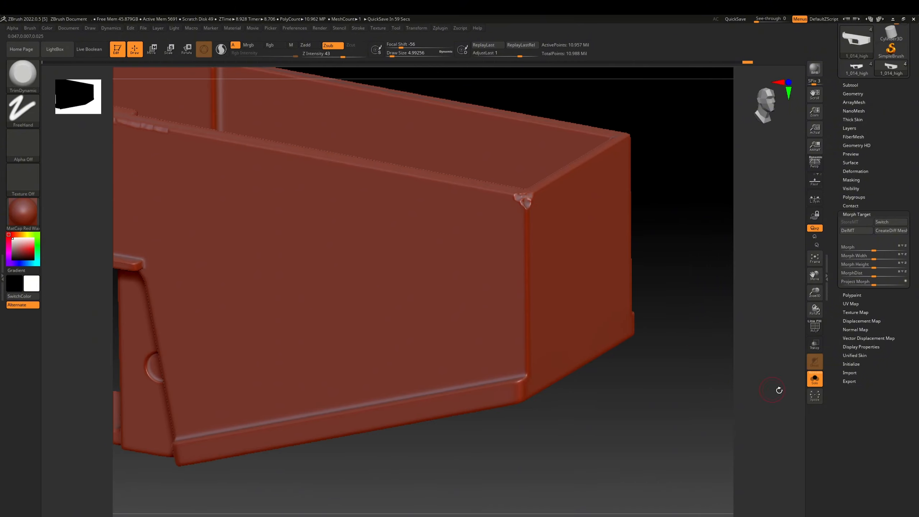
# Show the receiver's polygon wireframe and pre-process the current subtool in Decimation Master
pyautogui.click(815, 326)
pyautogui.moveTo(521, 282); pyautogui.dragTo(456, 72, button='right')
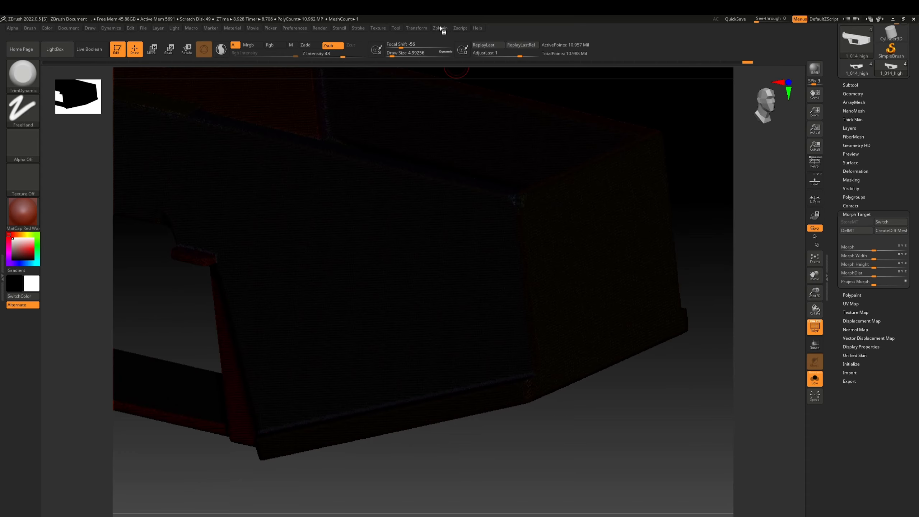
pyautogui.click(440, 29)
pyautogui.click(456, 110)
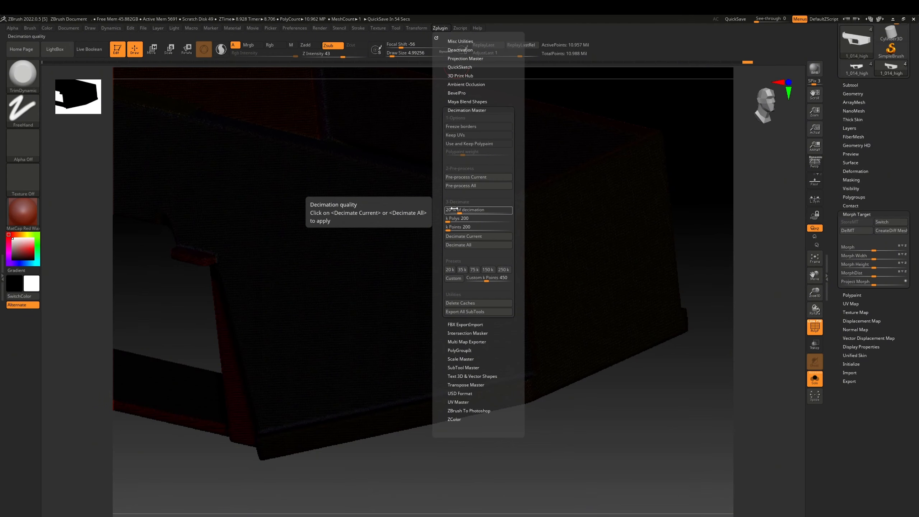
pyautogui.click(461, 178)
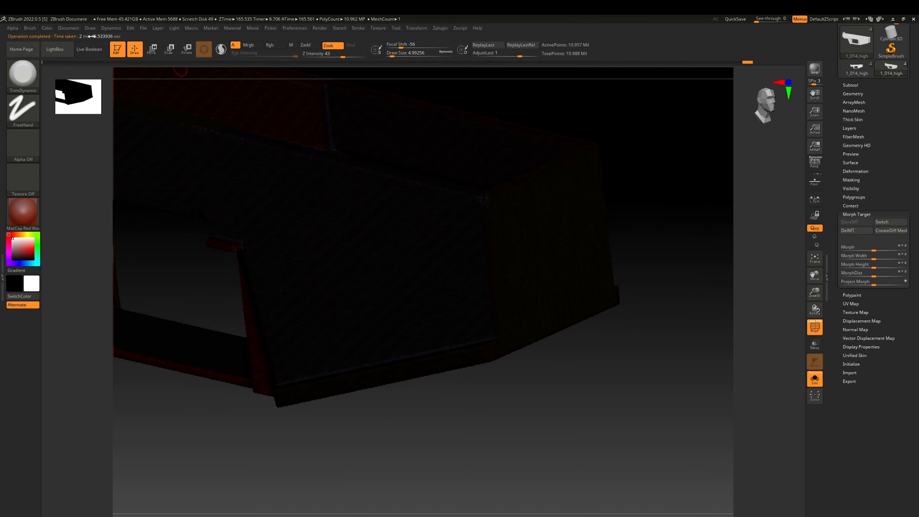
# Decimate the current receiver subtool with Decimation Master at 20% of decimation
pyautogui.moveTo(418, 205); pyautogui.dragTo(423, 194, button='right')
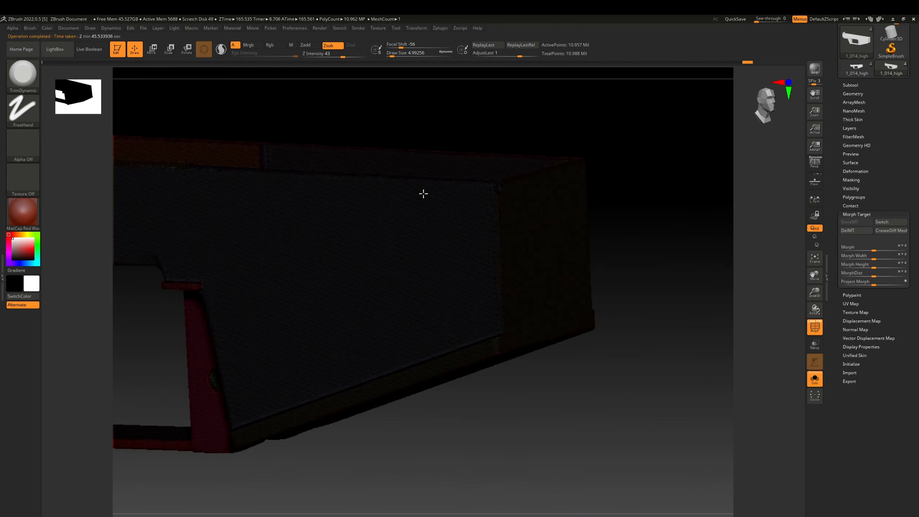
pyautogui.keyDown('ctrl'); pyautogui.moveTo(484, 209); pyautogui.dragTo(507, 276, button='right'); pyautogui.keyUp('ctrl')
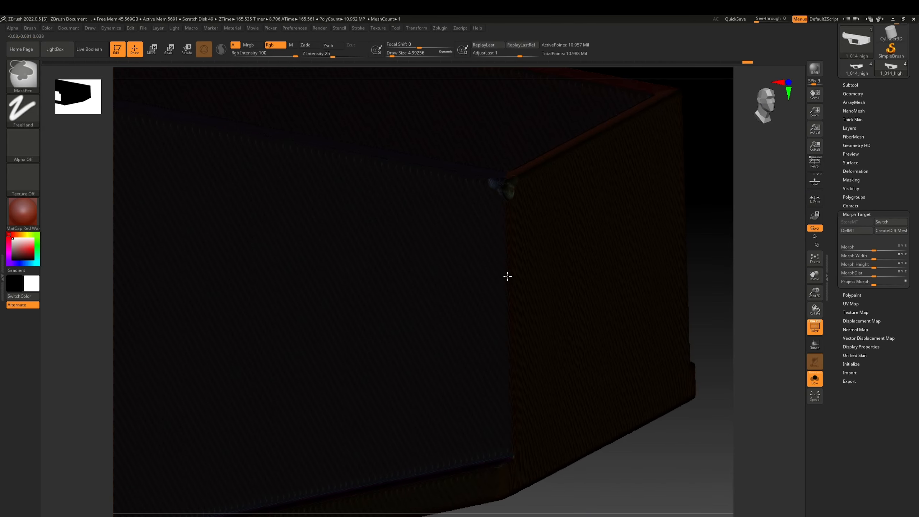
pyautogui.keyDown('ctrl'); pyautogui.moveTo(466, 246); pyautogui.dragTo(503, 294, button='right'); pyautogui.keyUp('ctrl')
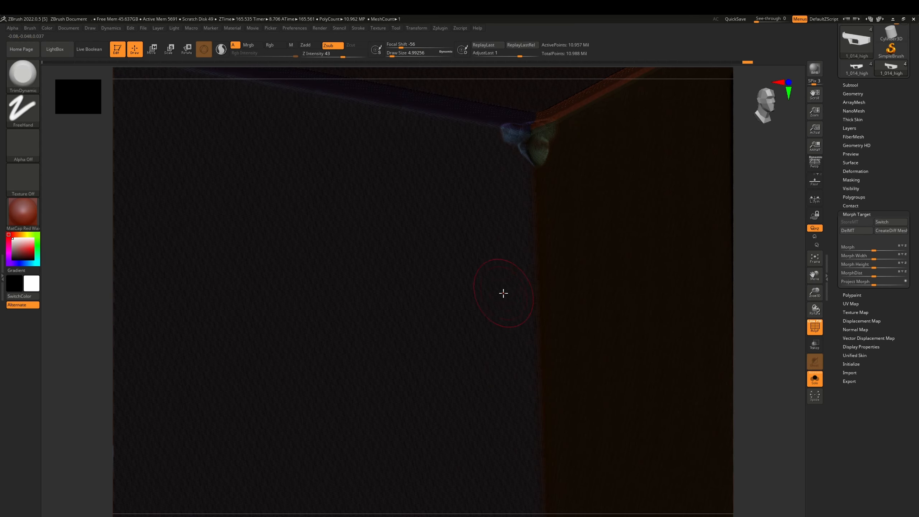
pyautogui.click(440, 29)
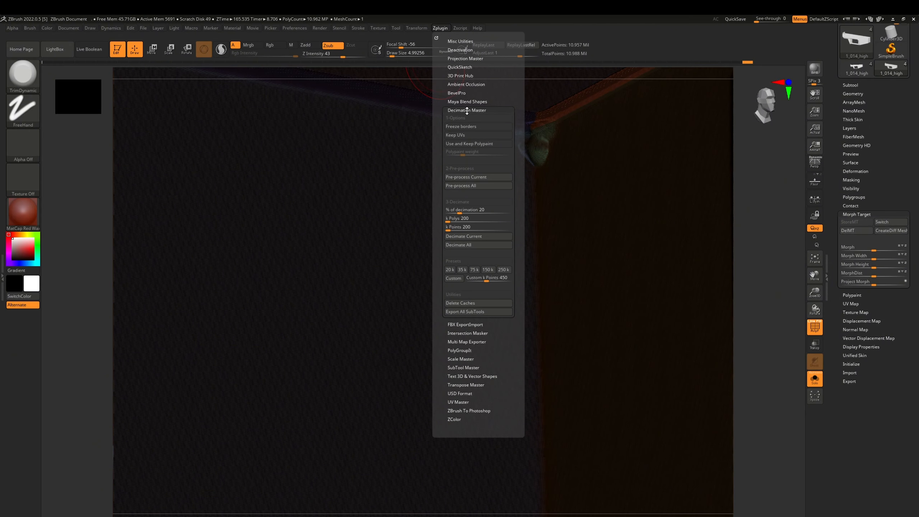
pyautogui.click(464, 236)
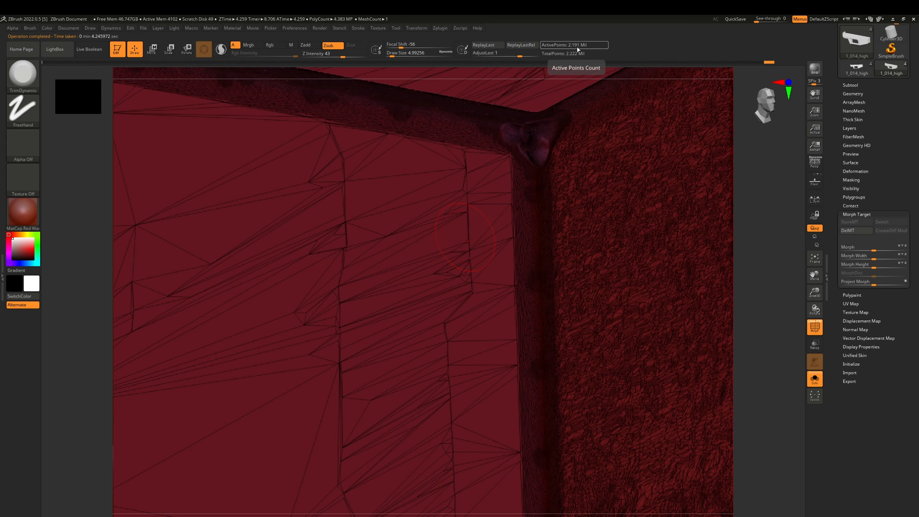
# Turn off Solo mode and the wireframe display, and check the sculpted corner on the decimated receiver
pyautogui.keyDown('ctrl'); pyautogui.moveTo(477, 212); pyautogui.dragTo(496, 226, button='right'); pyautogui.keyUp('ctrl')
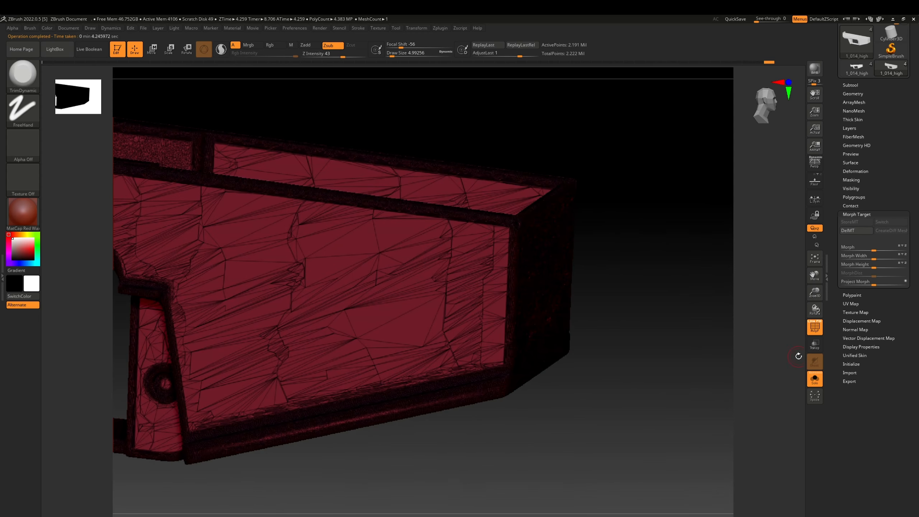
pyautogui.click(814, 379)
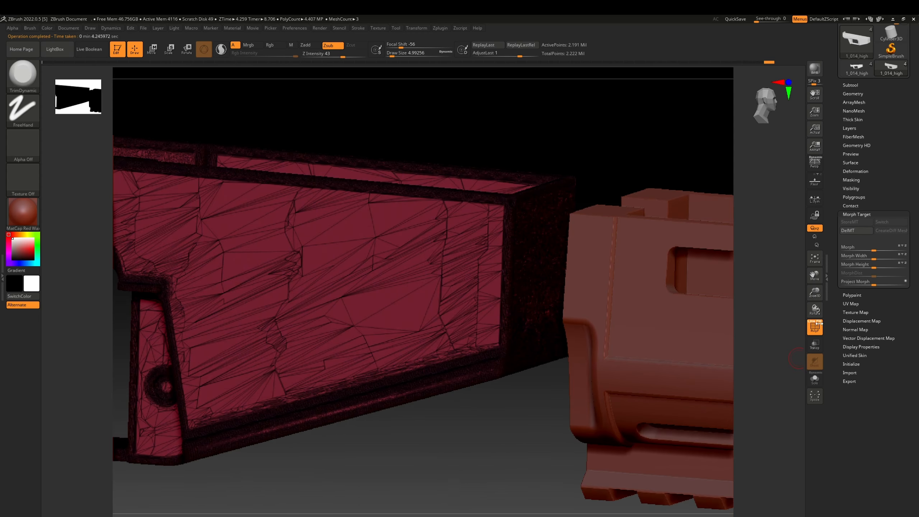
pyautogui.click(816, 327)
pyautogui.keyDown('alt'); pyautogui.moveTo(401, 270); pyautogui.dragTo(508, 270, button='right'); pyautogui.keyUp('alt')
pyautogui.keyDown('ctrl'); pyautogui.moveTo(508, 269); pyautogui.dragTo(581, 209, button='right'); pyautogui.keyUp('ctrl')
pyautogui.keyDown('alt'); pyautogui.moveTo(611, 135); pyautogui.dragTo(548, 254, button='right'); pyautogui.keyUp('alt')
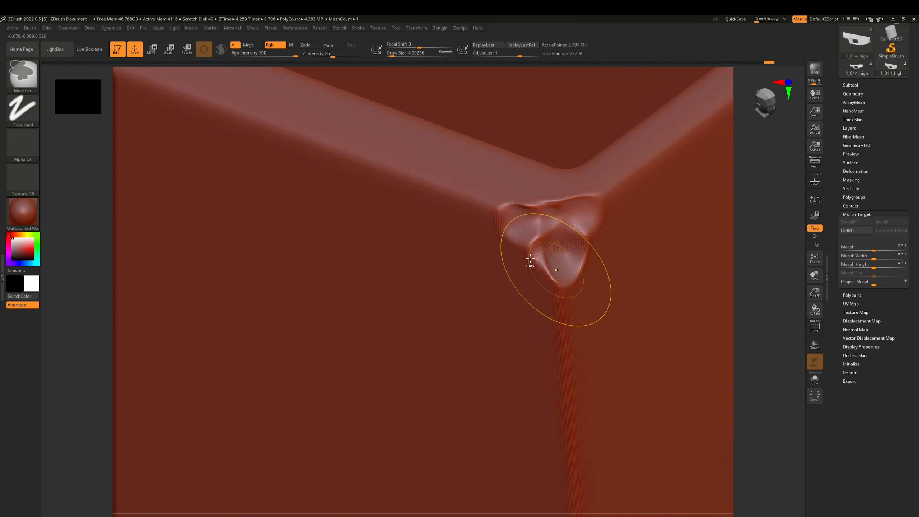
pyautogui.moveTo(550, 262)
pyautogui.keyDown('ctrl'); pyautogui.mouseDown(button='right')
pyautogui.moveTo(454, 173)
pyautogui.moveTo(440, 220)
pyautogui.mouseUp(button='right'); pyautogui.keyUp('ctrl')
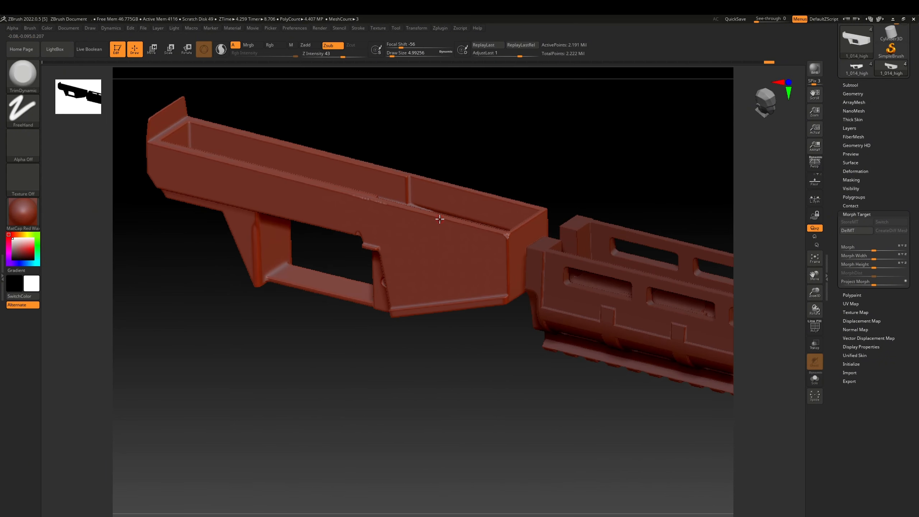
# Make the slotted handguard in front of the receiver the active subtool
pyautogui.keyDown('alt'); pyautogui.moveTo(524, 248); pyautogui.dragTo(234, 155, button='right'); pyautogui.keyUp('alt')
pyautogui.keyDown('alt'); pyautogui.click(446, 243); pyautogui.keyUp('alt')
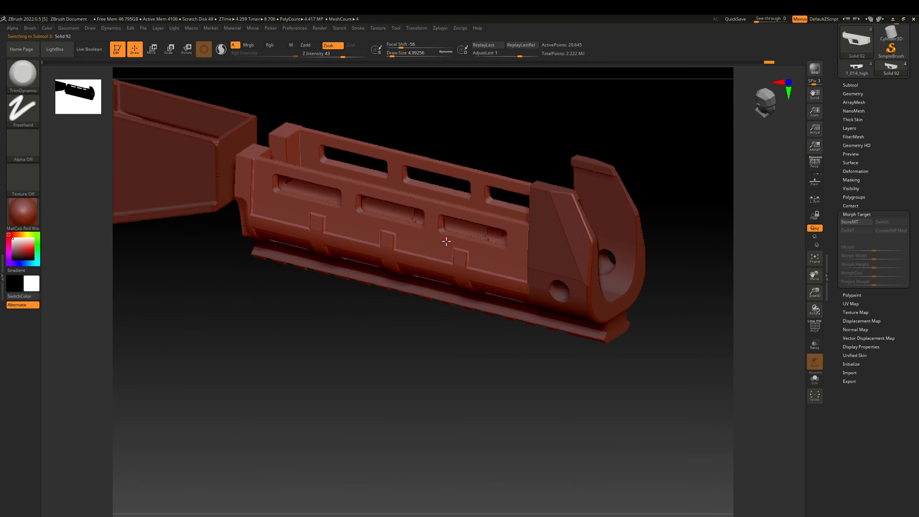
pyautogui.moveTo(445, 243); pyautogui.dragTo(447, 236, button='right')
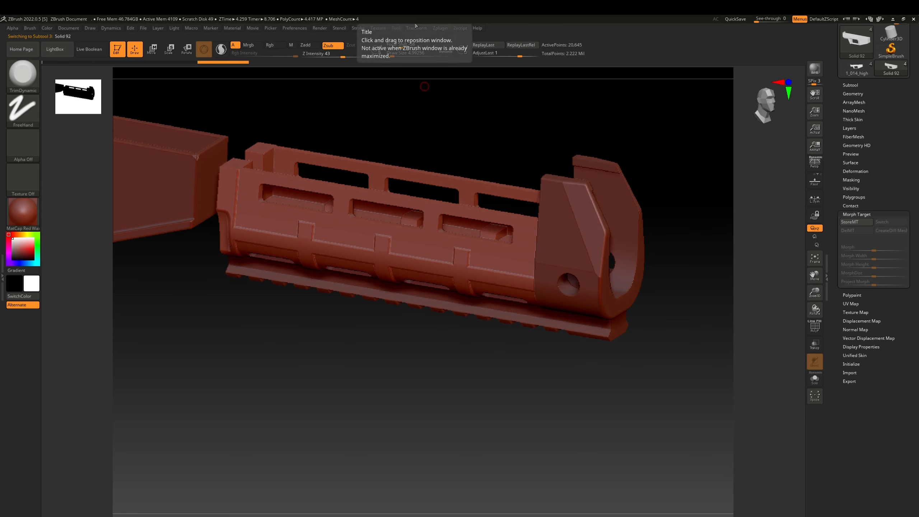
# Load the custom interface configuration from the file High_poly_UI.cfg
pyautogui.click(295, 29)
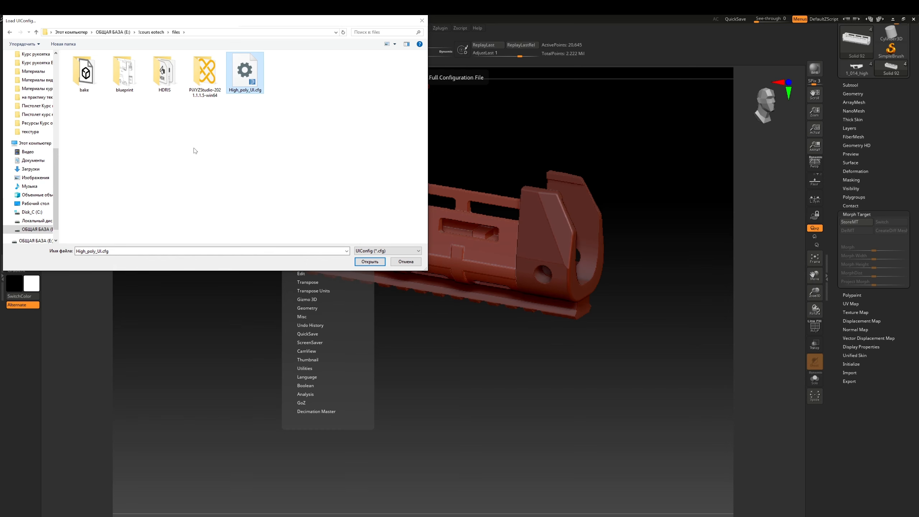
pyautogui.click(369, 261)
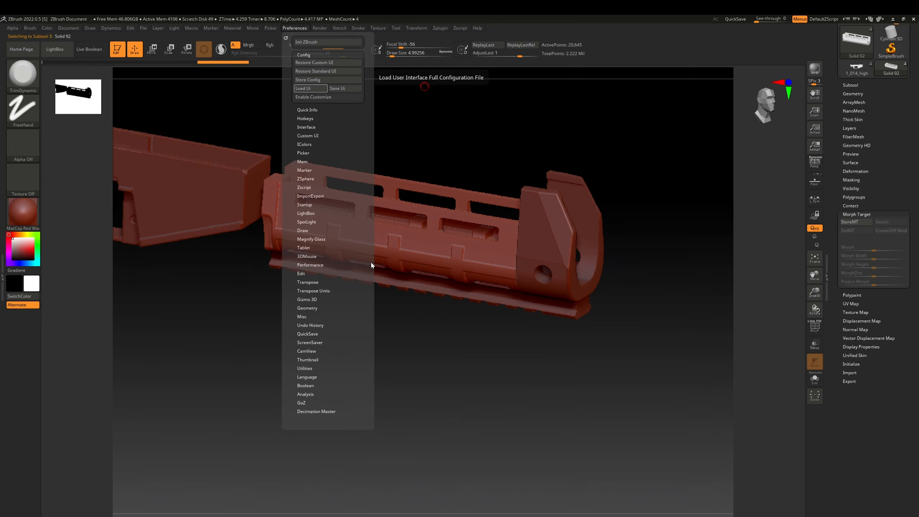
pyautogui.moveTo(490, 204); pyautogui.dragTo(492, 207, button='right')
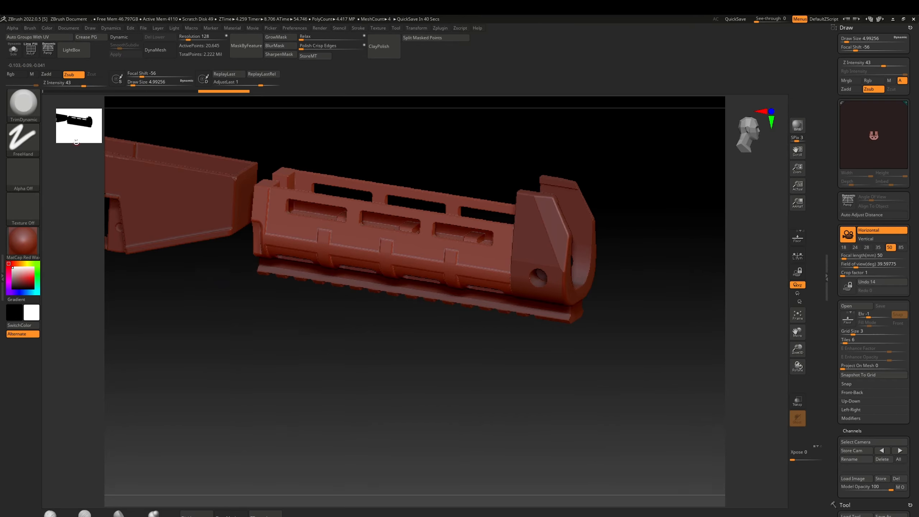
# Isolate the handguard with Solo mode and inspect its recessed side details up close
pyautogui.click(15, 51)
pyautogui.keyDown('ctrl'); pyautogui.moveTo(495, 241); pyautogui.dragTo(469, 328, button='right'); pyautogui.keyUp('ctrl')
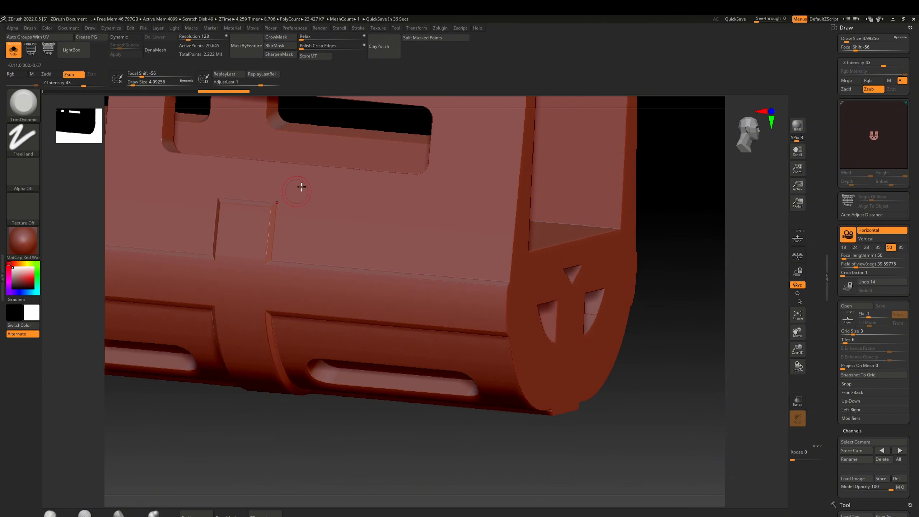
pyautogui.keyDown('ctrl'); pyautogui.moveTo(302, 187); pyautogui.dragTo(326, 175, button='right'); pyautogui.keyUp('ctrl')
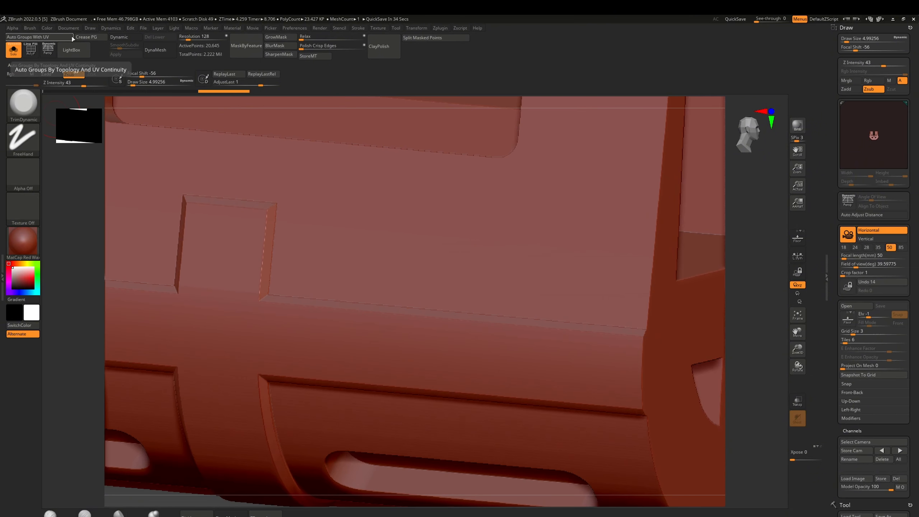
pyautogui.keyDown('ctrl'); pyautogui.moveTo(297, 164); pyautogui.dragTo(266, 170, button='right'); pyautogui.keyUp('ctrl')
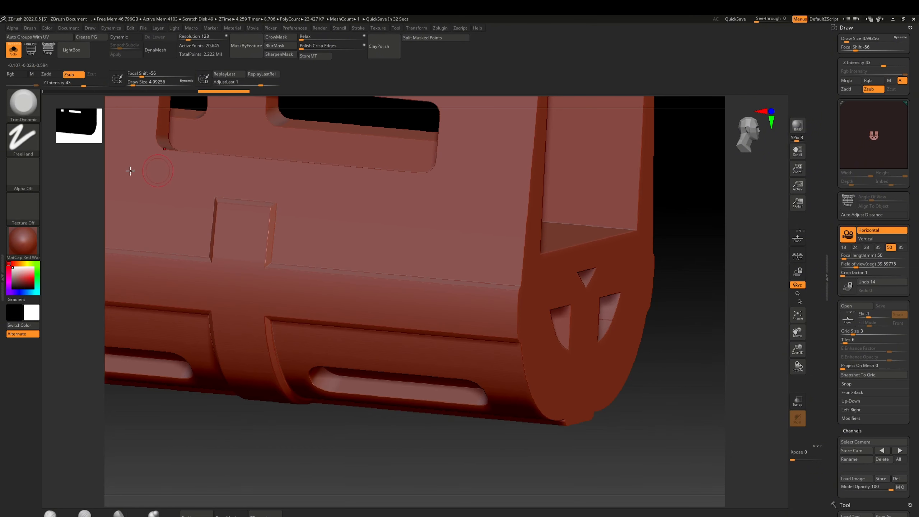
# Show the handguard's wireframe and assign its polygroups with Auto Groups With UV
pyautogui.click(32, 52)
pyautogui.keyDown('ctrl'); pyautogui.moveTo(513, 273); pyautogui.dragTo(427, 217, button='right'); pyautogui.keyUp('ctrl')
pyautogui.click(38, 43)
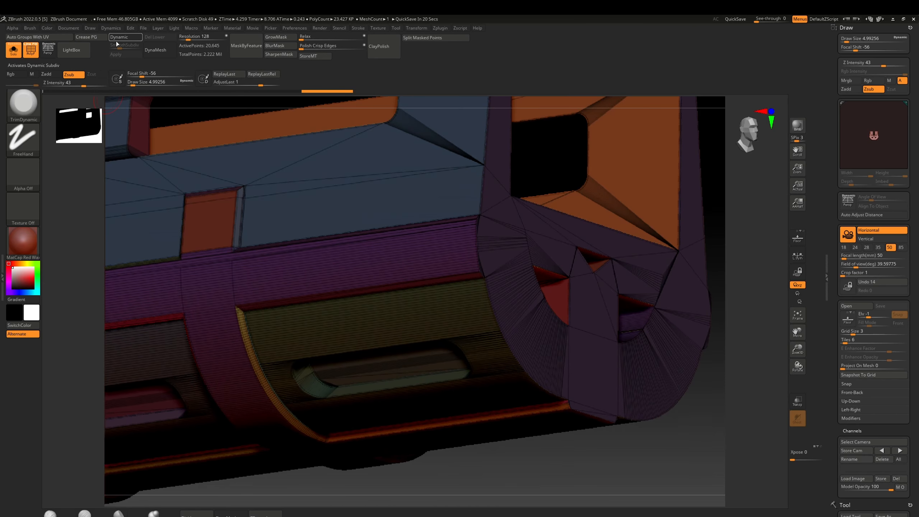
# Enable dynamic subdivision on the handguard with a smooth subdivision level, apply it as real geometry, and hide the wireframe
pyautogui.click(119, 37)
pyautogui.moveTo(121, 45); pyautogui.dragTo(137, 45)
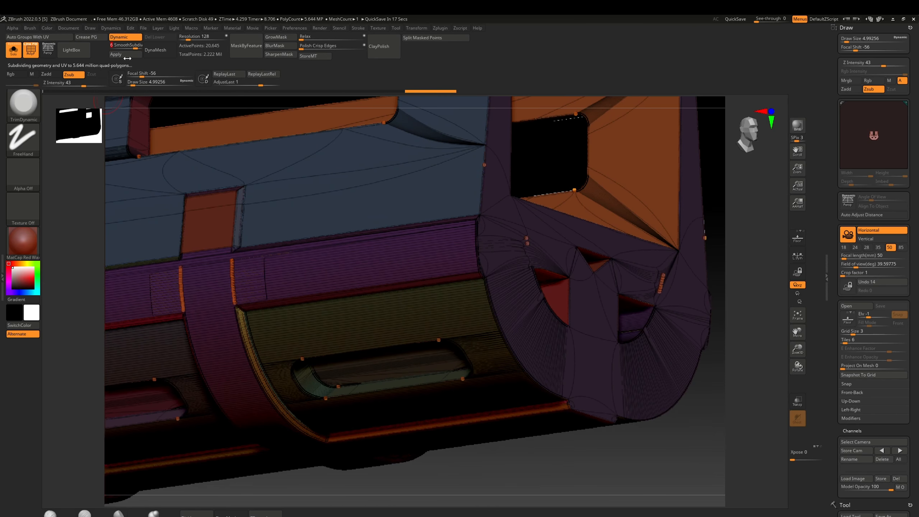
pyautogui.click(133, 55)
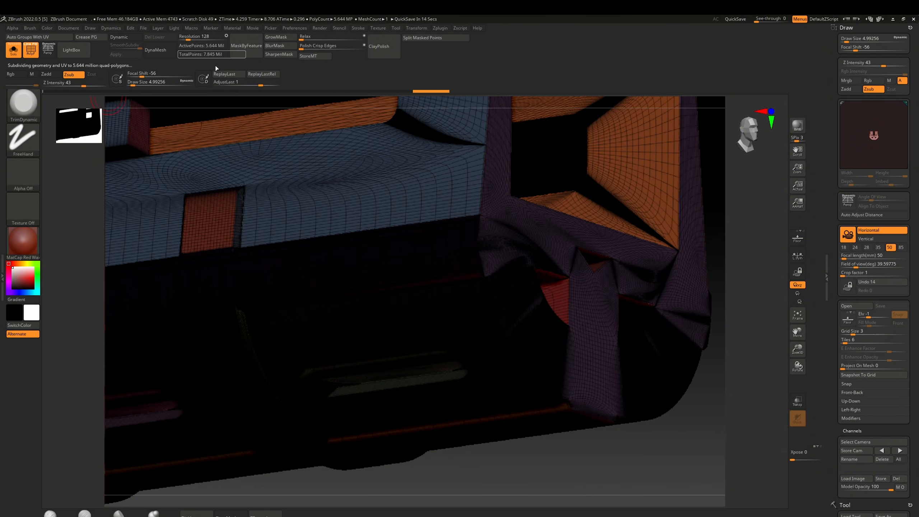
pyautogui.click(13, 49)
pyautogui.click(31, 50)
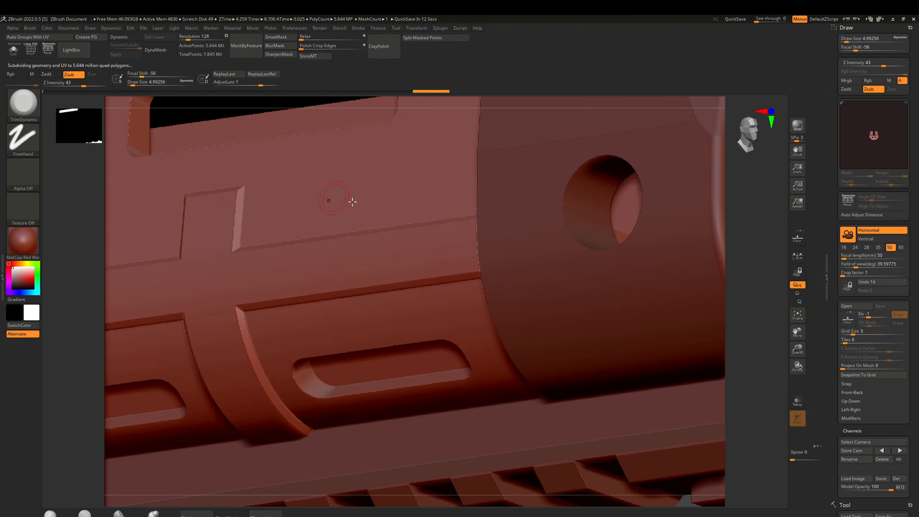
pyautogui.moveTo(351, 202); pyautogui.dragTo(406, 199, button='right')
pyautogui.click(14, 50)
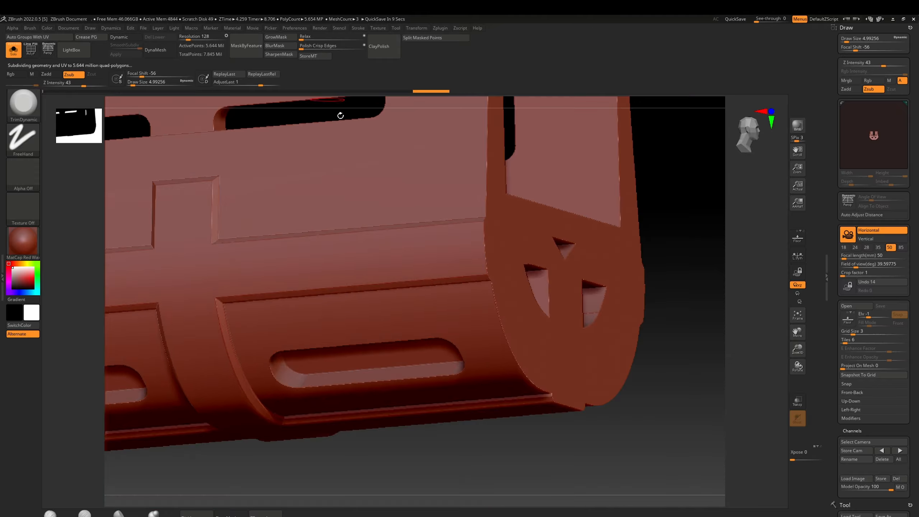
# Convert the isolated handguard to a DynaMesh at resolution 4096
pyautogui.rightClick(413, 256)
pyautogui.moveTo(246, 226); pyautogui.dragTo(448, 262, button='right')
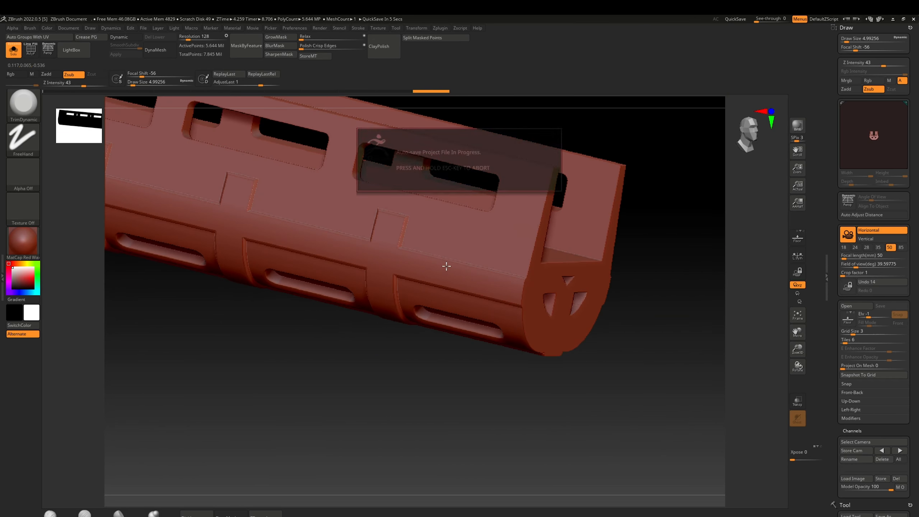
pyautogui.keyDown('alt'); pyautogui.moveTo(426, 218); pyautogui.dragTo(350, 201, button='right'); pyautogui.keyUp('alt')
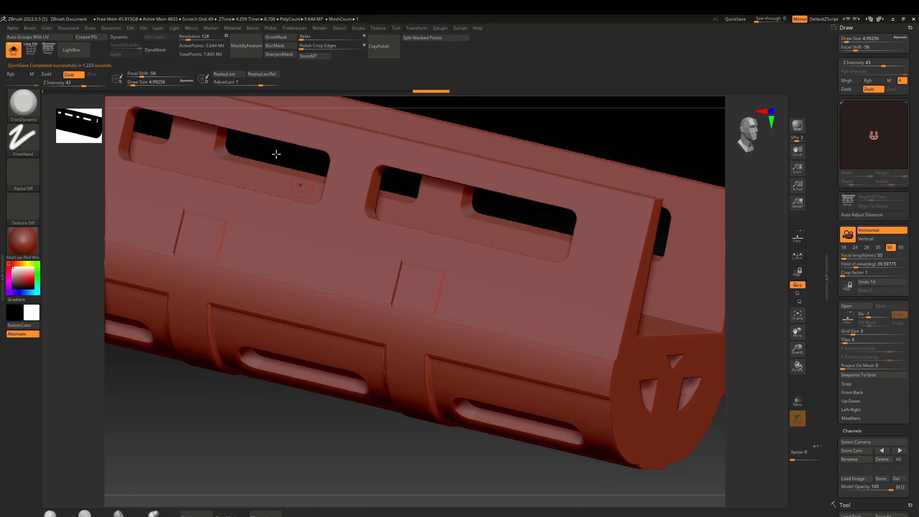
pyautogui.moveTo(209, 36); pyautogui.dragTo(222, 36)
pyautogui.click(166, 51)
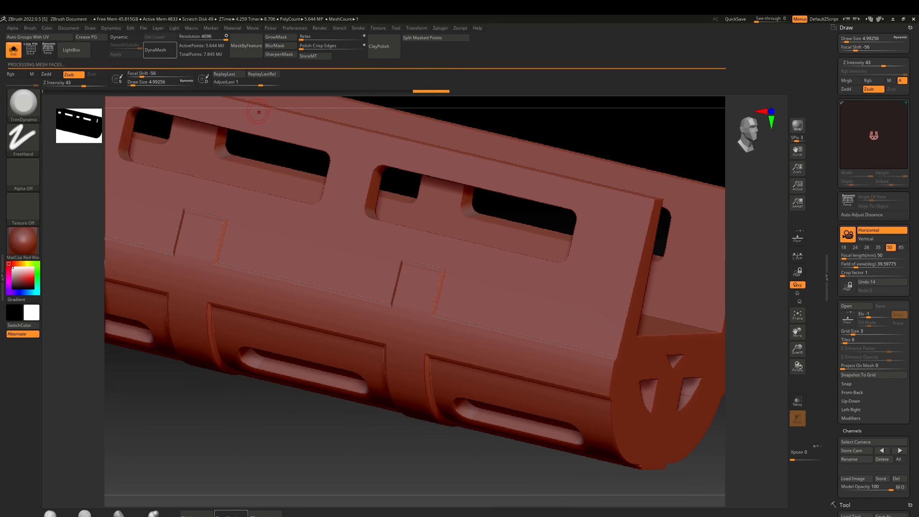
# Toggle the mode of Polish Crisp Edges and polish the edges of the DynaMeshed handguard
pyautogui.moveTo(433, 240); pyautogui.dragTo(543, 400, button='right')
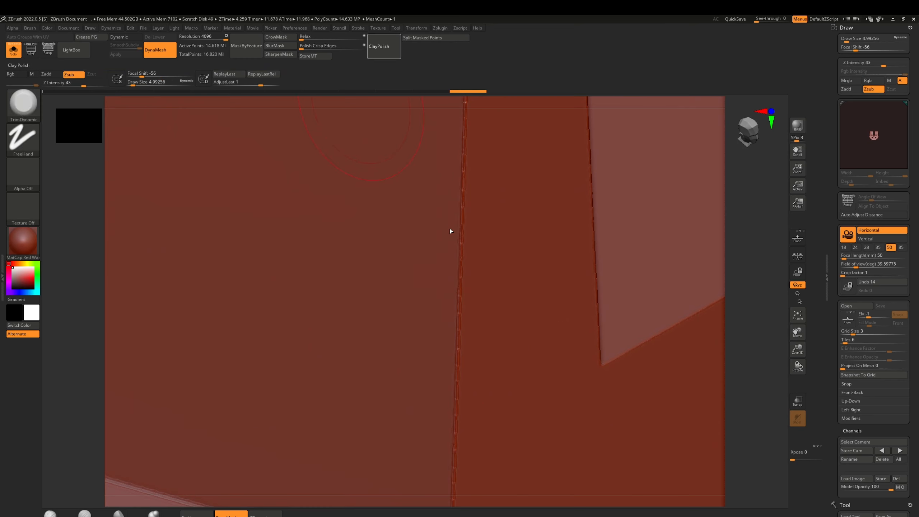
pyautogui.moveTo(472, 269)
pyautogui.keyDown('ctrl'); pyautogui.mouseDown(button='right')
pyautogui.moveTo(386, 190)
pyautogui.moveTo(321, 395)
pyautogui.moveTo(359, 365)
pyautogui.moveTo(312, 355)
pyautogui.moveTo(583, 372)
pyautogui.moveTo(362, 290)
pyautogui.moveTo(454, 319)
pyautogui.moveTo(497, 297)
pyautogui.moveTo(595, 331)
pyautogui.moveTo(429, 233)
pyautogui.moveTo(403, 313)
pyautogui.moveTo(472, 267)
pyautogui.moveTo(600, 236)
pyautogui.mouseUp(button='right'); pyautogui.keyUp('ctrl')
pyautogui.keyDown('ctrl'); pyautogui.moveTo(601, 235); pyautogui.dragTo(470, 372, button='right'); pyautogui.keyUp('ctrl')
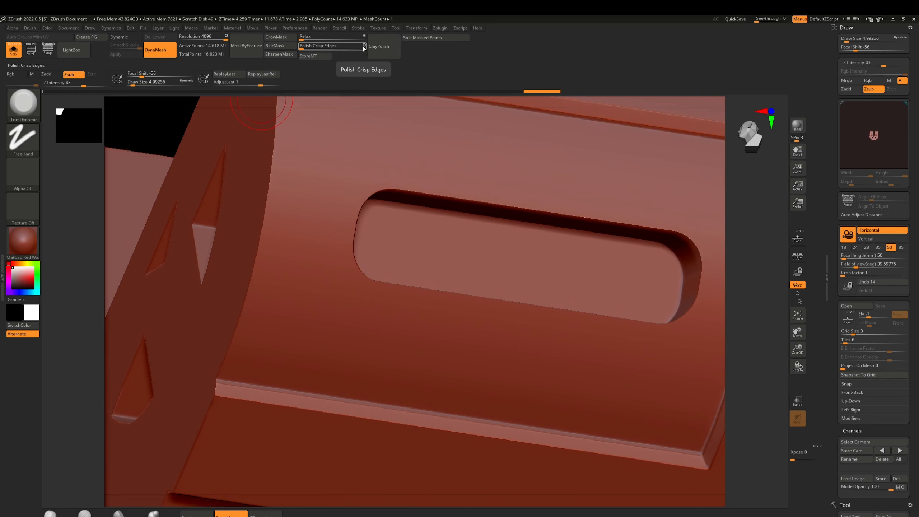
pyautogui.moveTo(364, 50); pyautogui.dragTo(369, 47)
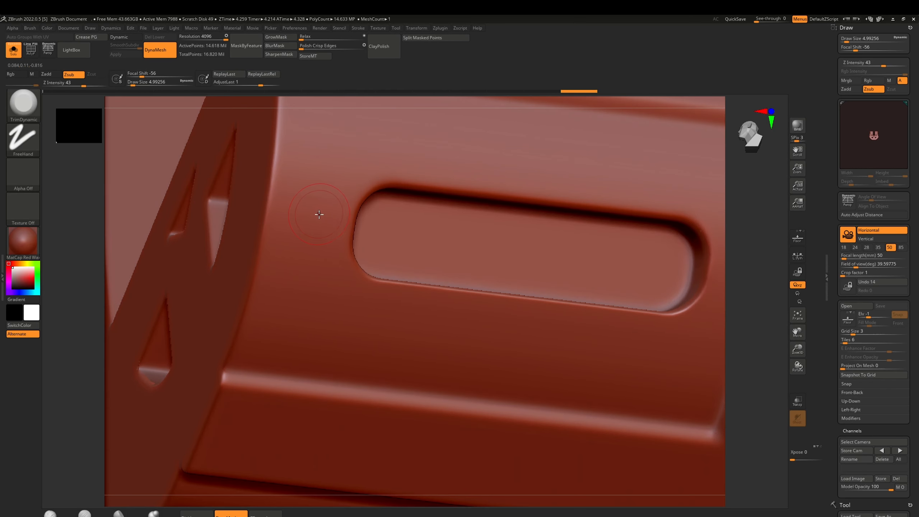
# Soften the handguard's edges further with Polish Crisp Edges at about 29
pyautogui.moveTo(318, 215)
pyautogui.mouseDown(button='right')
pyautogui.moveTo(368, 228)
pyautogui.moveTo(319, 215)
pyautogui.mouseUp(button='right')
pyautogui.moveTo(319, 214)
pyautogui.keyDown('ctrl'); pyautogui.mouseDown(button='right')
pyautogui.moveTo(288, 178)
pyautogui.moveTo(334, 216)
pyautogui.moveTo(319, 188)
pyautogui.moveTo(371, 193)
pyautogui.mouseUp(button='right'); pyautogui.keyUp('ctrl')
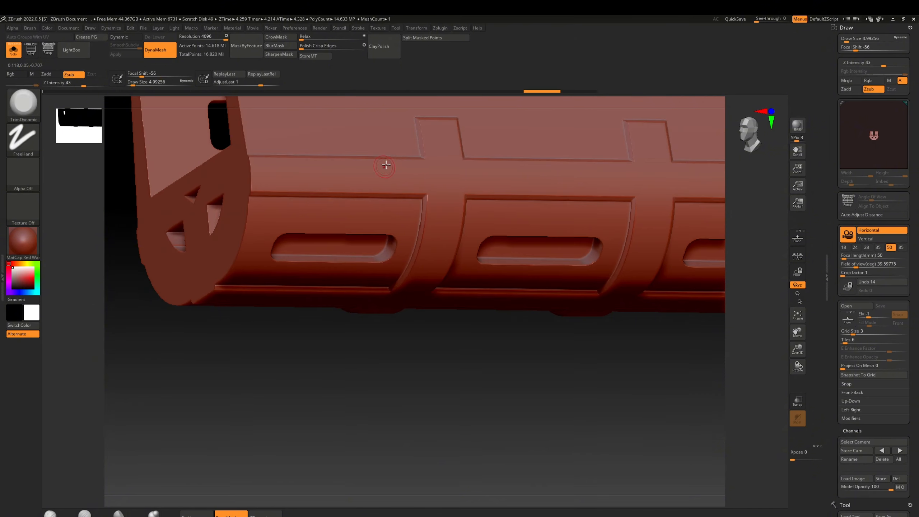
pyautogui.keyDown('ctrl'); pyautogui.moveTo(393, 159); pyautogui.dragTo(406, 207, button='right'); pyautogui.keyUp('ctrl')
pyautogui.click(318, 46)
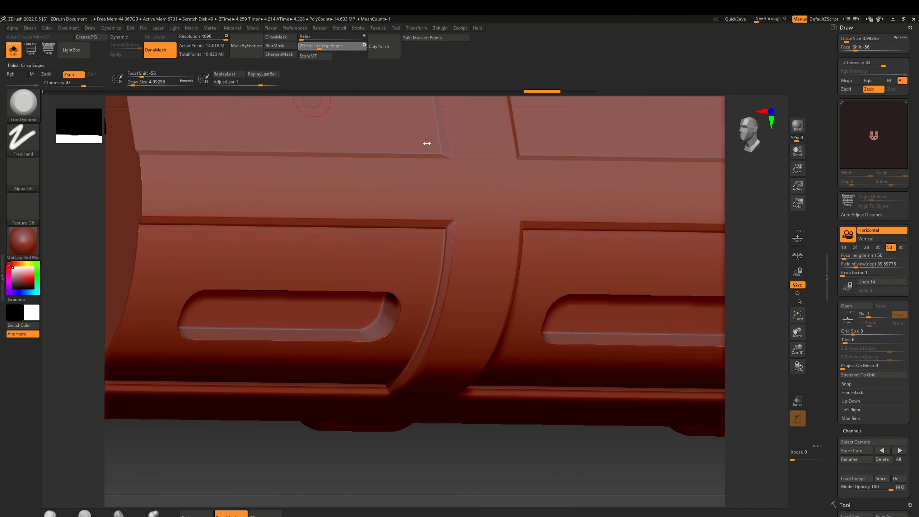
# Inspect the softened panel edges and store the handguard's current shape as a morph target
pyautogui.keyDown('ctrl'); pyautogui.moveTo(456, 232); pyautogui.dragTo(454, 257, button='right'); pyautogui.keyUp('ctrl')
pyautogui.keyDown('ctrl'); pyautogui.moveTo(454, 257); pyautogui.dragTo(431, 218, button='right'); pyautogui.keyUp('ctrl')
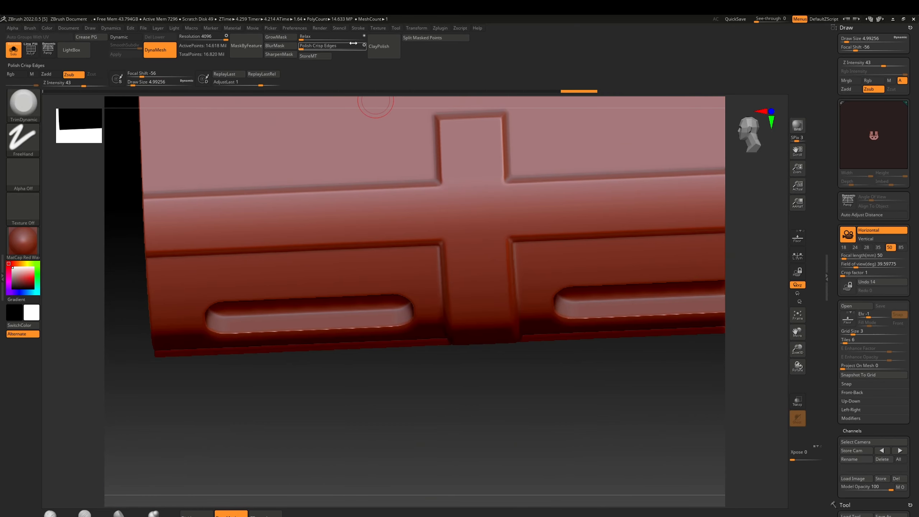
pyautogui.click(308, 56)
# Polish the handguard's crisp edges beyond the stored morph target, checking the rim of the end window cutout
pyautogui.keyDown('ctrl'); pyautogui.moveTo(384, 249); pyautogui.dragTo(353, 218, button='right'); pyautogui.keyUp('ctrl')
pyautogui.moveTo(353, 217); pyautogui.dragTo(336, 231, button='right')
pyautogui.keyDown('ctrl'); pyautogui.moveTo(336, 232); pyautogui.dragTo(399, 310, button='right'); pyautogui.keyUp('ctrl')
pyautogui.keyDown('ctrl'); pyautogui.moveTo(372, 255); pyautogui.dragTo(402, 293, button='right'); pyautogui.keyUp('ctrl')
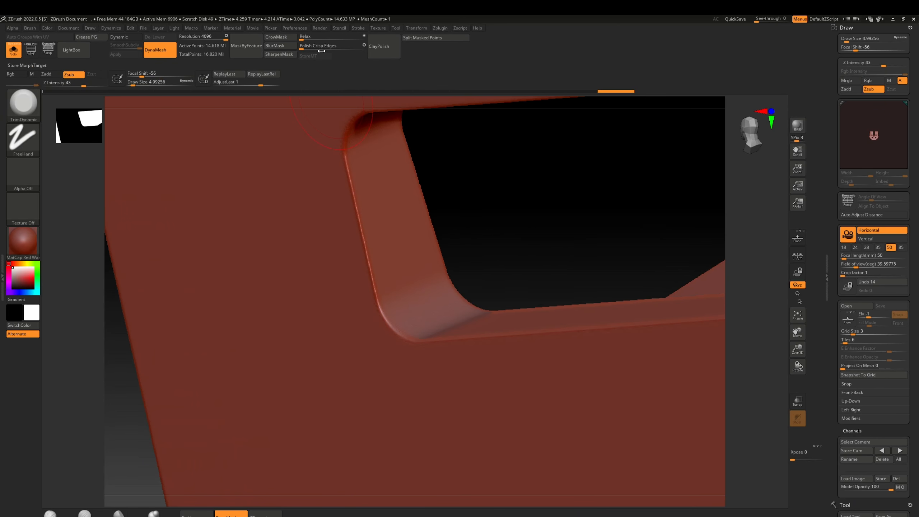
pyautogui.click(312, 47)
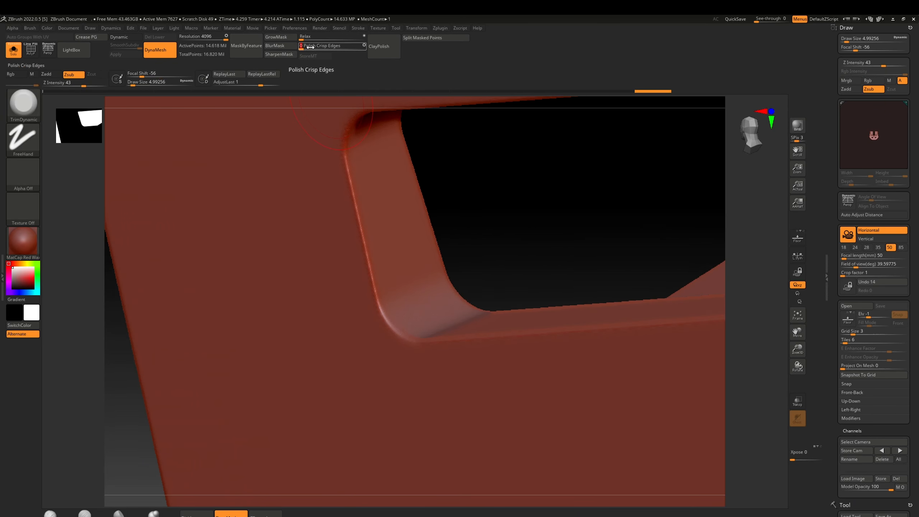
pyautogui.moveTo(311, 45); pyautogui.dragTo(317, 48)
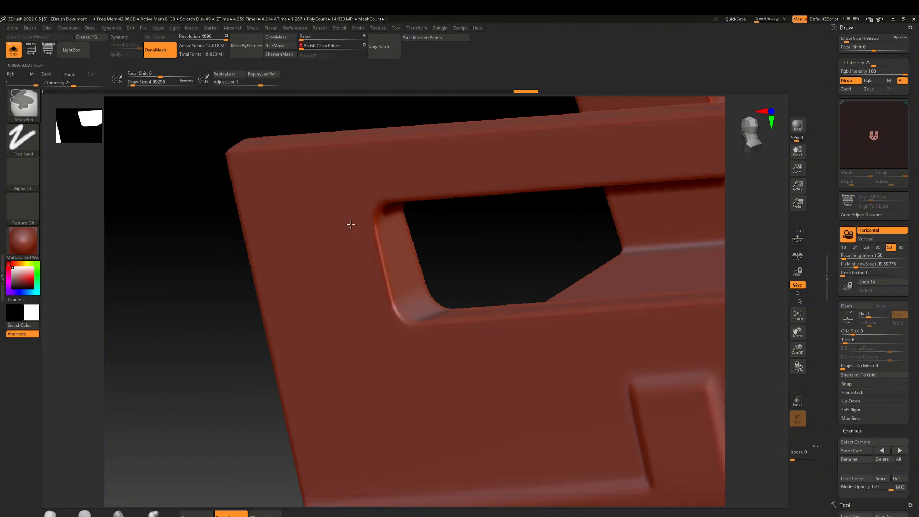
# Repeat Polish Crisp Edges on the handguard, using strengths of about 22 and 16
pyautogui.click(314, 46)
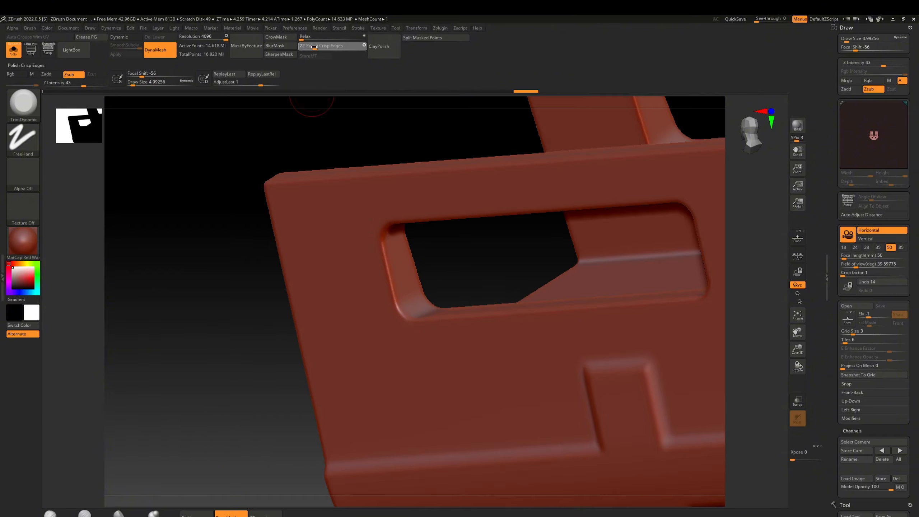
pyautogui.click(315, 46)
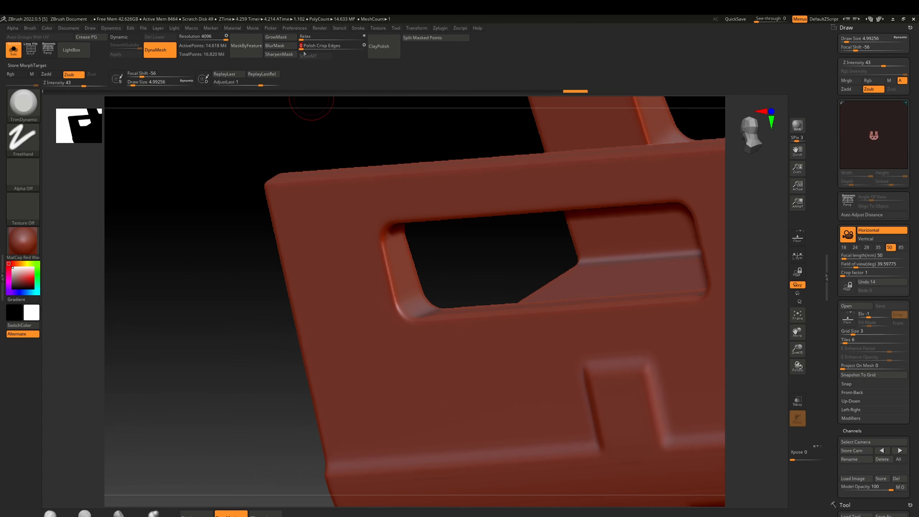
pyautogui.click(306, 50)
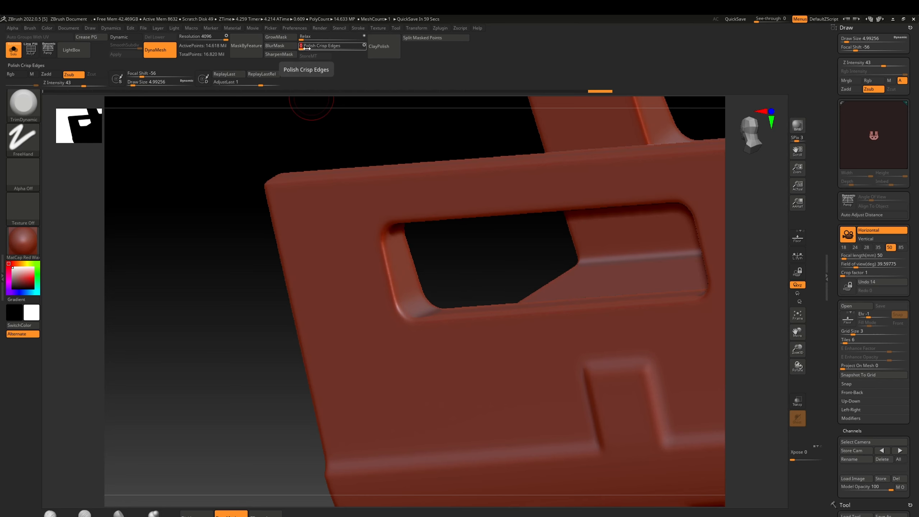
pyautogui.click(307, 48)
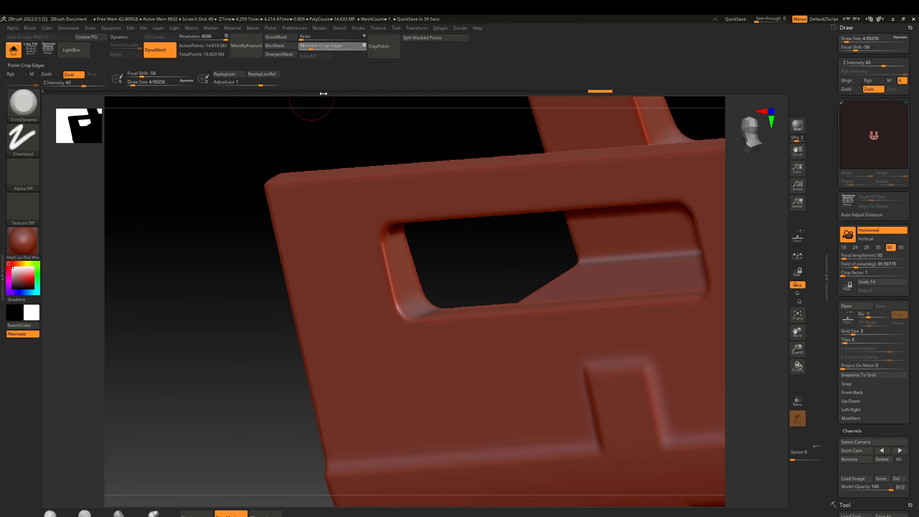
# Make Morph the active sculpting brush with a draw size of about 18
pyautogui.moveTo(372, 229); pyautogui.dragTo(416, 286, button='right')
pyautogui.click(17, 112)
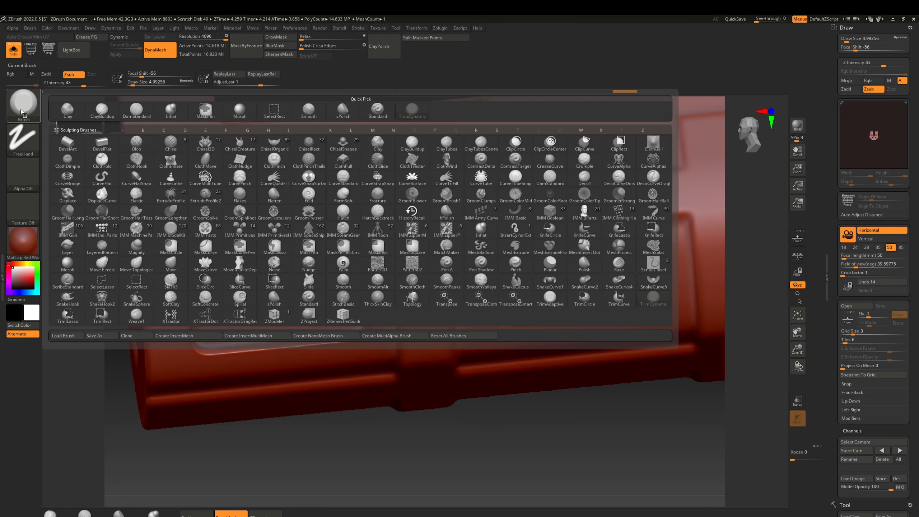
pyautogui.press('m')
pyautogui.press('l')
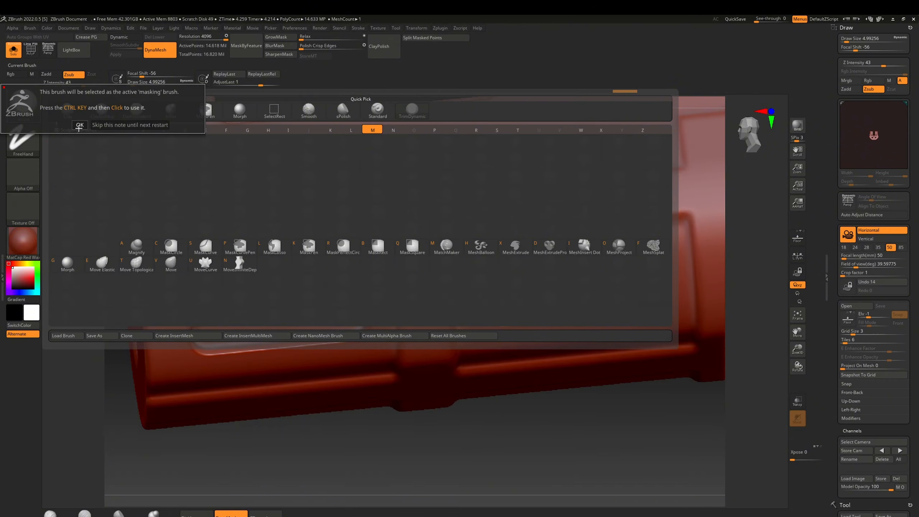
pyautogui.click(78, 127)
pyautogui.press('b')
pyautogui.press('m')
pyautogui.press('g')
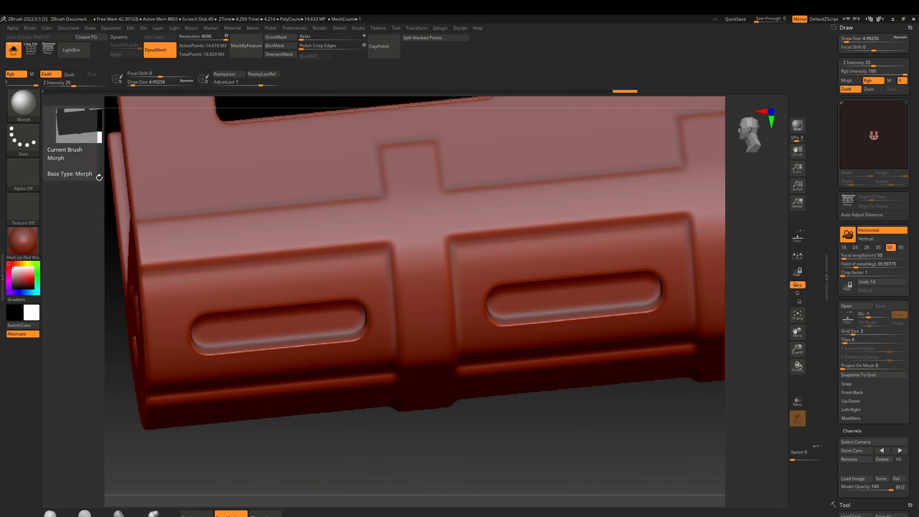
pyautogui.press('space')
pyautogui.click(257, 255)
# Paint back the stored morph target's sharper edges along the side band between the rectangular notches and the slotted panels
pyautogui.moveTo(233, 240); pyautogui.dragTo(316, 236)
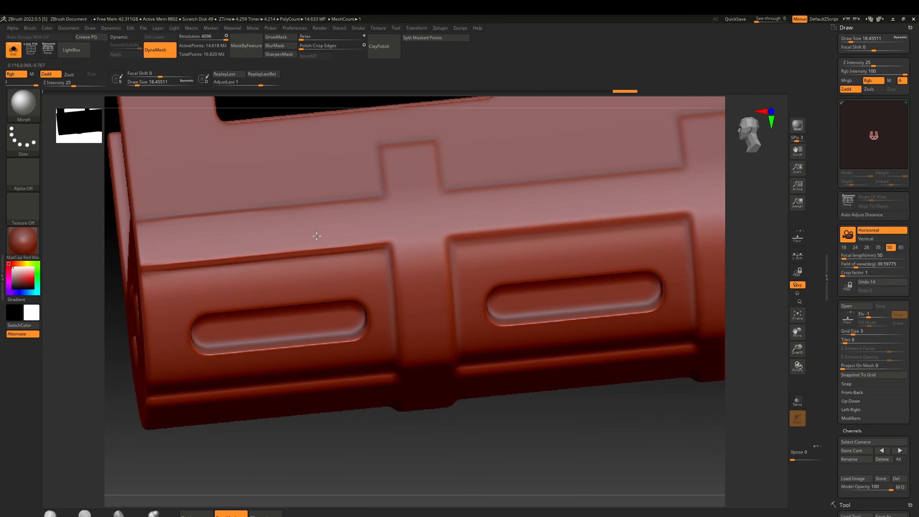
pyautogui.moveTo(222, 235); pyautogui.dragTo(405, 203)
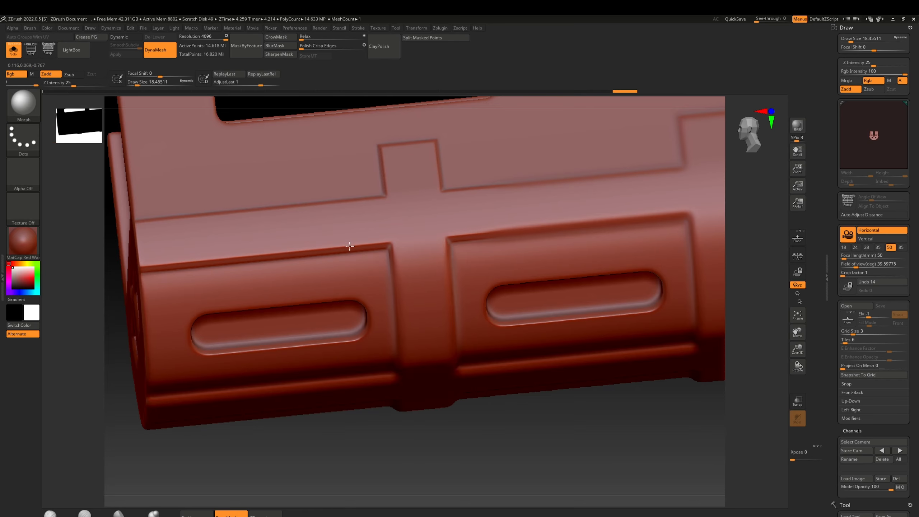
pyautogui.moveTo(350, 246)
pyautogui.mouseDown()
pyautogui.moveTo(517, 213)
pyautogui.moveTo(666, 214)
pyautogui.mouseUp()
pyautogui.keyDown('alt'); pyautogui.moveTo(553, 216); pyautogui.dragTo(380, 272, button='right'); pyautogui.keyUp('alt')
pyautogui.moveTo(458, 263); pyautogui.dragTo(638, 257)
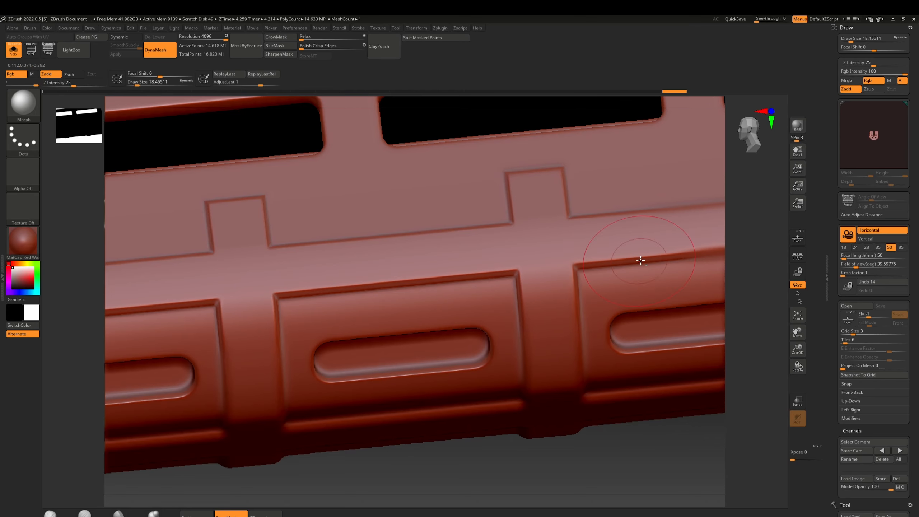
pyautogui.keyDown('alt'); pyautogui.moveTo(647, 247); pyautogui.dragTo(373, 287, button='right'); pyautogui.keyUp('alt')
pyautogui.moveTo(377, 277)
pyautogui.mouseDown()
pyautogui.moveTo(457, 238)
pyautogui.moveTo(642, 288)
pyautogui.moveTo(631, 284)
pyautogui.mouseUp()
pyautogui.keyDown('alt'); pyautogui.moveTo(564, 267); pyautogui.dragTo(235, 318, button='right'); pyautogui.keyUp('alt')
pyautogui.moveTo(241, 310); pyautogui.dragTo(386, 285)
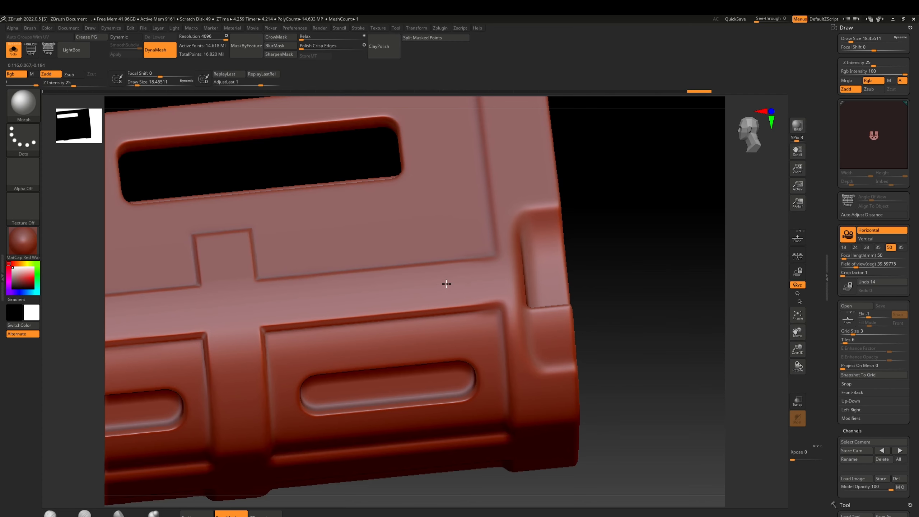
# Restore the sharper stored edges along the smooth strip between the two rows of slotted panels on the handguard's underside
pyautogui.moveTo(277, 304)
pyautogui.keyDown('alt'); pyautogui.mouseDown(button='right')
pyautogui.moveTo(284, 203)
pyautogui.moveTo(283, 236)
pyautogui.moveTo(283, 217)
pyautogui.mouseUp(button='right'); pyautogui.keyUp('alt')
pyautogui.moveTo(272, 154)
pyautogui.mouseDown()
pyautogui.moveTo(274, 262)
pyautogui.moveTo(450, 218)
pyautogui.moveTo(466, 233)
pyautogui.mouseUp()
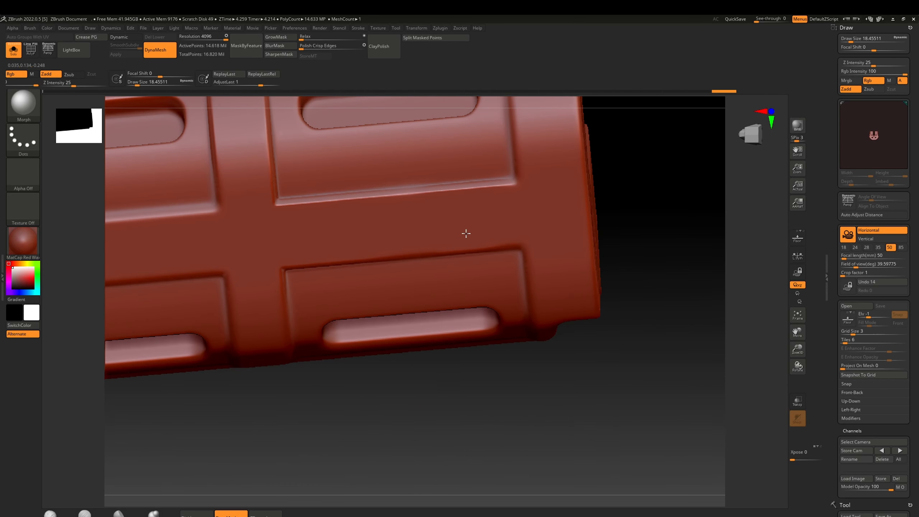
pyautogui.moveTo(344, 247); pyautogui.dragTo(289, 258)
pyautogui.moveTo(246, 263)
pyautogui.keyDown('alt'); pyautogui.mouseDown(button='right')
pyautogui.moveTo(427, 236)
pyautogui.moveTo(439, 216)
pyautogui.mouseUp(button='right'); pyautogui.keyUp('alt')
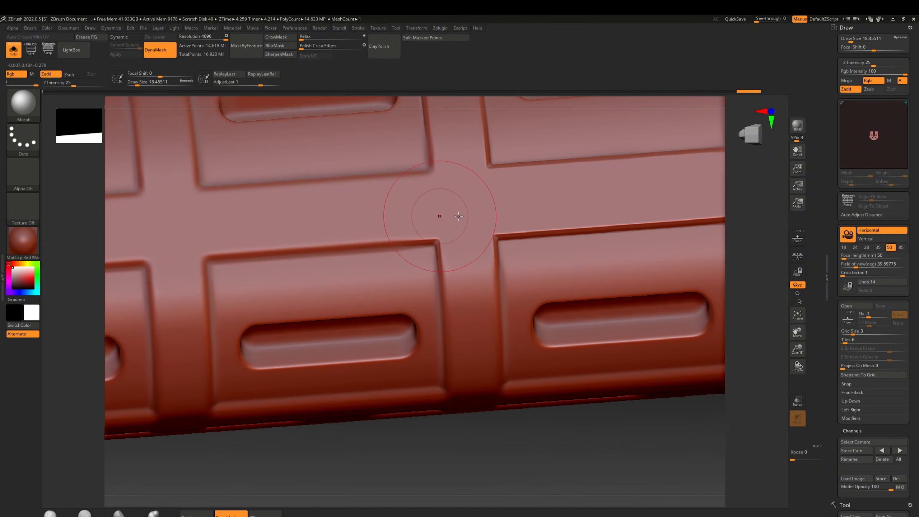
pyautogui.moveTo(439, 215)
pyautogui.mouseDown()
pyautogui.moveTo(449, 206)
pyautogui.moveTo(130, 214)
pyautogui.mouseUp()
pyautogui.moveTo(130, 214); pyautogui.dragTo(330, 263, button='right')
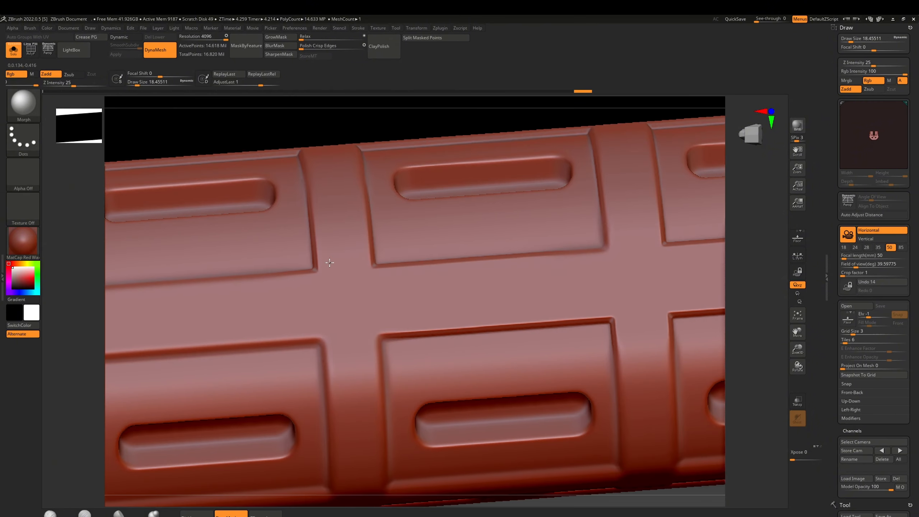
pyautogui.moveTo(605, 206)
pyautogui.mouseDown()
pyautogui.moveTo(258, 316)
pyautogui.moveTo(218, 311)
pyautogui.mouseUp()
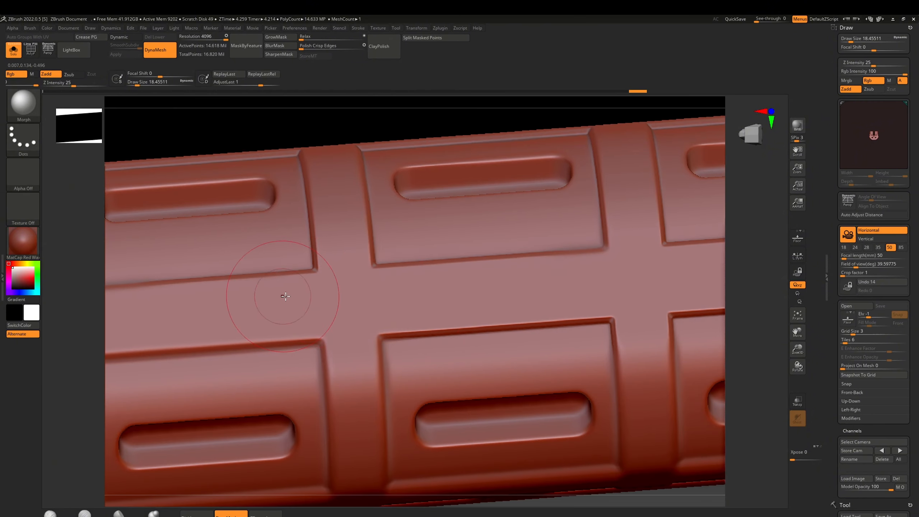
pyautogui.keyDown('alt'); pyautogui.moveTo(283, 296); pyautogui.dragTo(376, 265, button='right'); pyautogui.keyUp('alt')
pyautogui.moveTo(411, 266)
pyautogui.mouseDown()
pyautogui.moveTo(331, 272)
pyautogui.moveTo(305, 131)
pyautogui.moveTo(232, 303)
pyautogui.moveTo(178, 306)
pyautogui.mouseUp()
pyautogui.moveTo(224, 293); pyautogui.dragTo(308, 277, button='right')
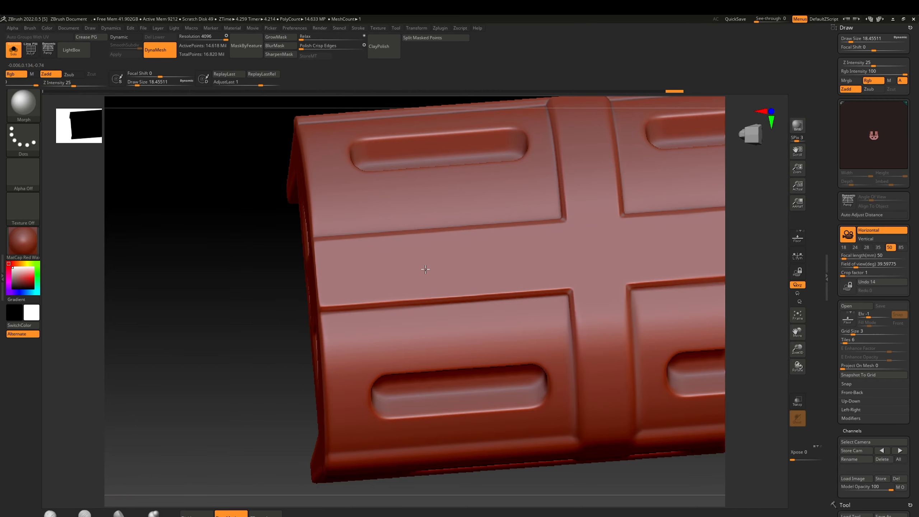
# Brush the stored morph shape back over the ribs that separate the slotted panels
pyautogui.moveTo(425, 269); pyautogui.dragTo(403, 250, button='right')
pyautogui.moveTo(422, 400); pyautogui.dragTo(474, 297)
pyautogui.moveTo(647, 249)
pyautogui.keyDown('alt'); pyautogui.mouseDown(button='right')
pyautogui.moveTo(457, 289)
pyautogui.moveTo(462, 281)
pyautogui.mouseUp(button='right'); pyautogui.keyUp('alt')
pyautogui.moveTo(496, 286); pyautogui.dragTo(507, 405)
pyautogui.moveTo(687, 260)
pyautogui.keyDown('alt'); pyautogui.mouseDown(button='right')
pyautogui.moveTo(365, 281)
pyautogui.moveTo(387, 264)
pyautogui.moveTo(409, 273)
pyautogui.mouseUp(button='right'); pyautogui.keyUp('alt')
pyautogui.moveTo(435, 269); pyautogui.dragTo(460, 386)
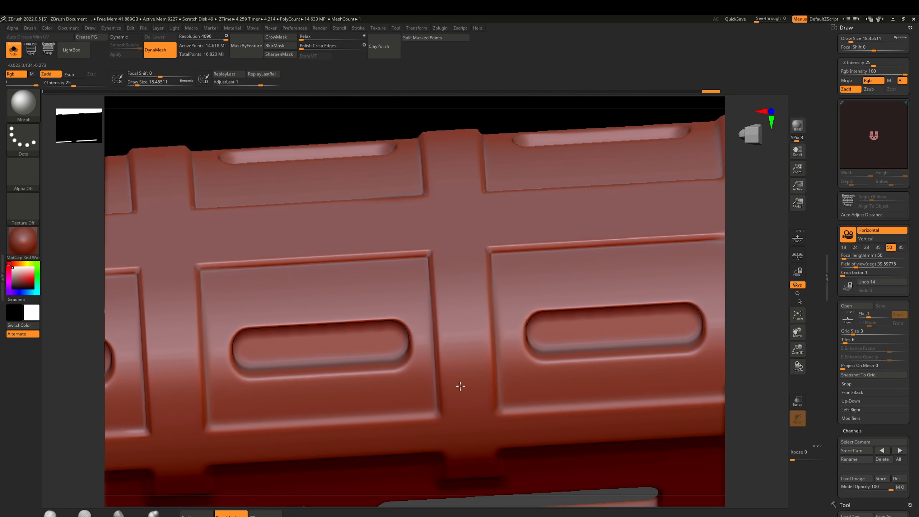
pyautogui.moveTo(487, 271)
pyautogui.mouseDown()
pyautogui.moveTo(478, 369)
pyautogui.moveTo(499, 411)
pyautogui.mouseUp()
# Brush the stored morph shape back along the smooth side strip between the slotted panels and the rectangular notches, up to the handguard's end
pyautogui.keyDown('alt'); pyautogui.moveTo(577, 271); pyautogui.dragTo(349, 272, button='right'); pyautogui.keyUp('alt')
pyautogui.moveTo(528, 254); pyautogui.dragTo(488, 322, button='right')
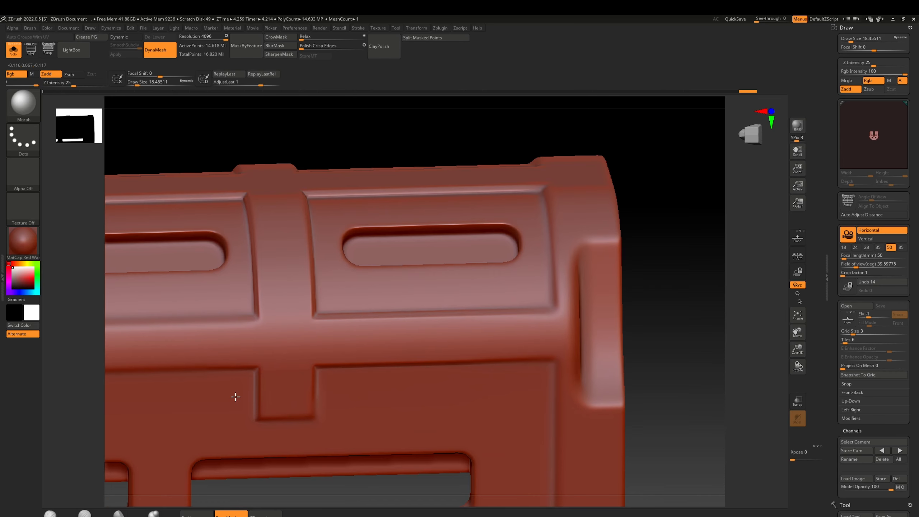
pyautogui.moveTo(330, 395); pyautogui.dragTo(338, 337, button='right')
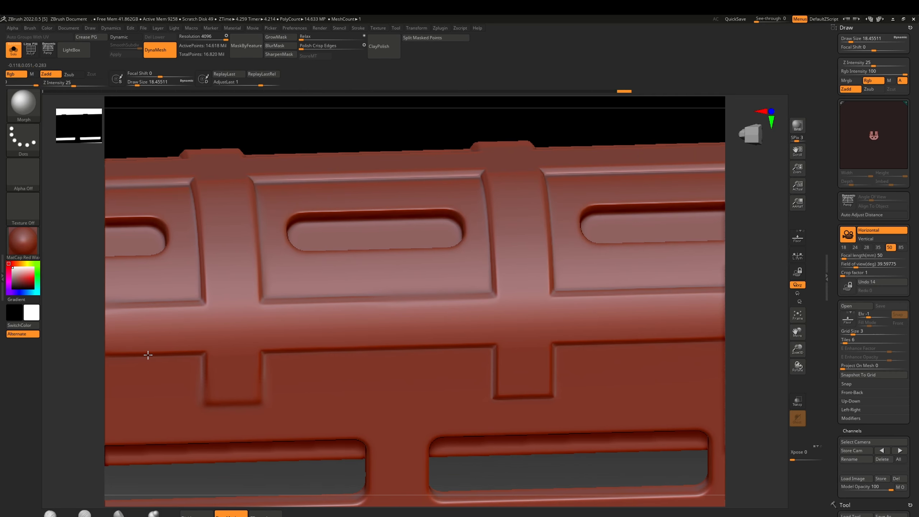
pyautogui.moveTo(292, 319); pyautogui.dragTo(340, 308, button='right')
pyautogui.moveTo(440, 327); pyautogui.dragTo(532, 325)
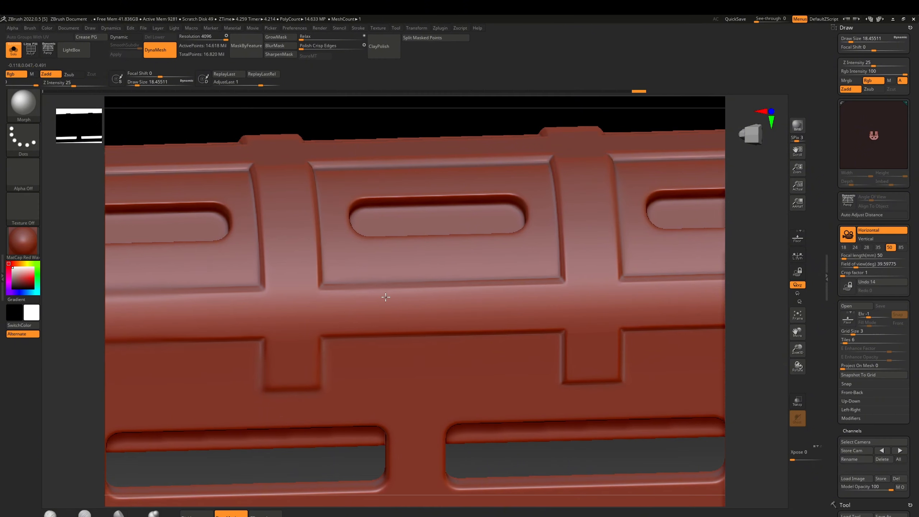
pyautogui.keyDown('alt'); pyautogui.moveTo(233, 329); pyautogui.dragTo(517, 310, button='right'); pyautogui.keyUp('alt')
pyautogui.moveTo(478, 320); pyautogui.dragTo(249, 309)
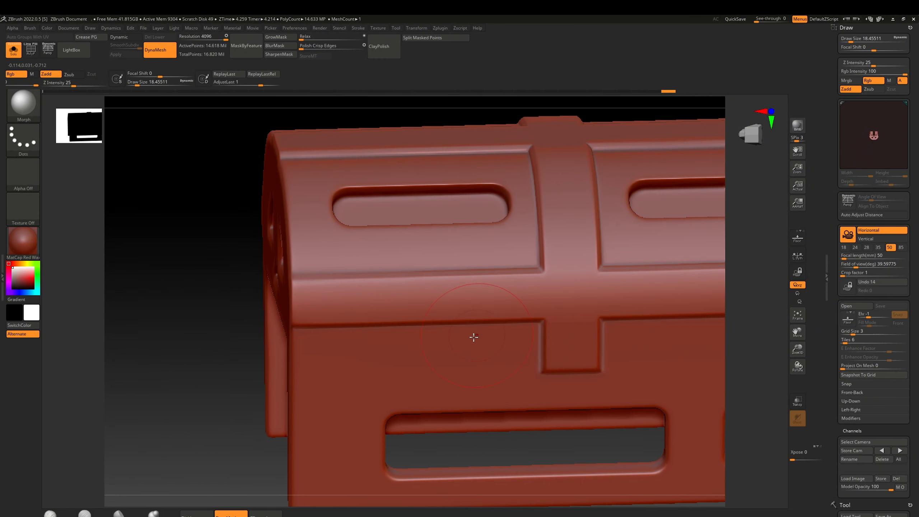
# Pre-process the current handguard subtool with Decimation Master
pyautogui.moveTo(474, 337); pyautogui.dragTo(308, 293, button='right')
pyautogui.keyDown('alt'); pyautogui.moveTo(308, 294); pyautogui.dragTo(275, 336, button='right'); pyautogui.keyUp('alt')
pyautogui.moveTo(275, 337); pyautogui.dragTo(420, 290, button='right')
pyautogui.keyDown('ctrl'); pyautogui.moveTo(420, 289); pyautogui.dragTo(426, 315, button='right'); pyautogui.keyUp('ctrl')
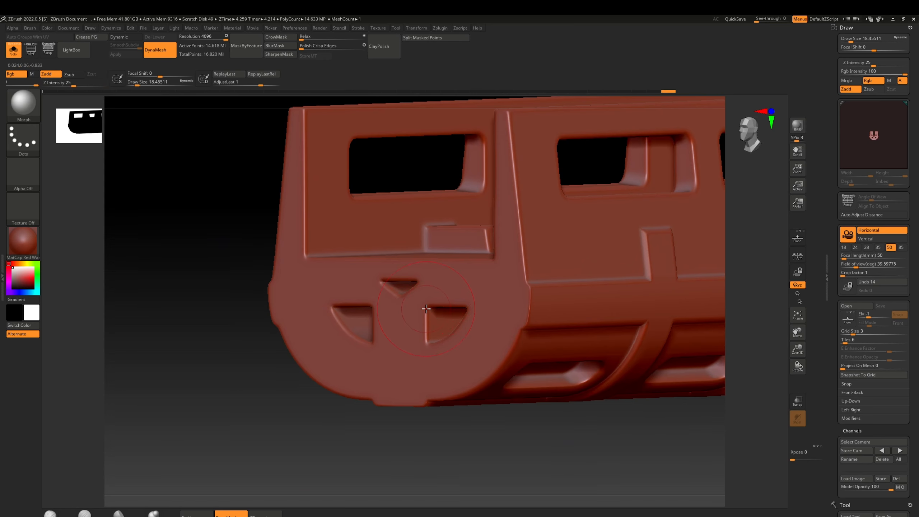
pyautogui.moveTo(426, 308); pyautogui.dragTo(340, 312, button='right')
pyautogui.click(443, 28)
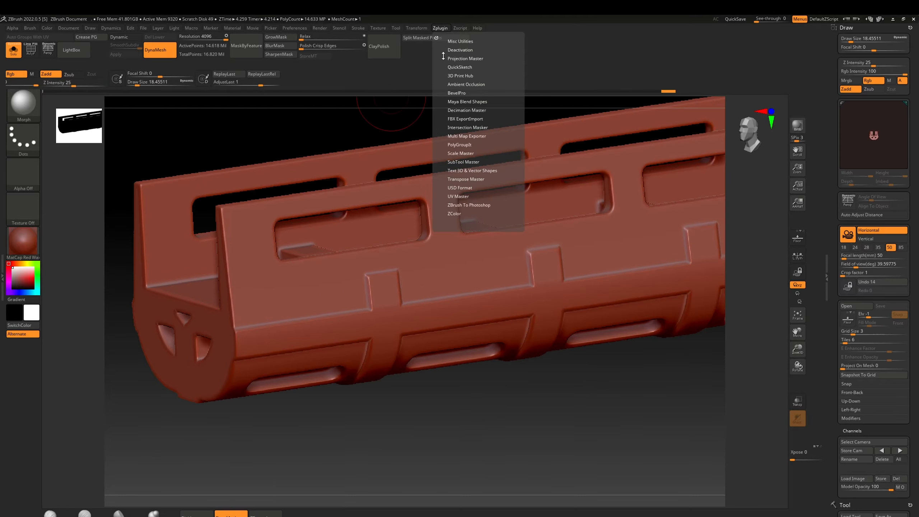
pyautogui.click(459, 111)
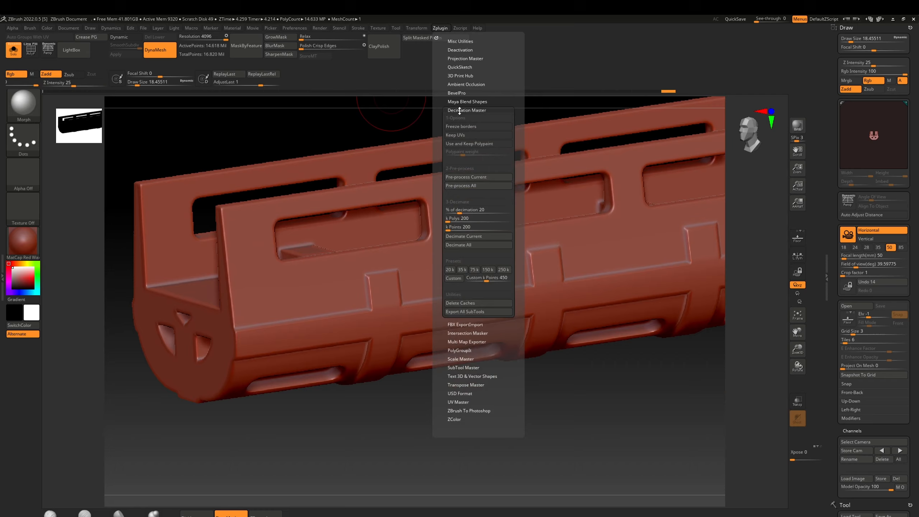
pyautogui.click(469, 178)
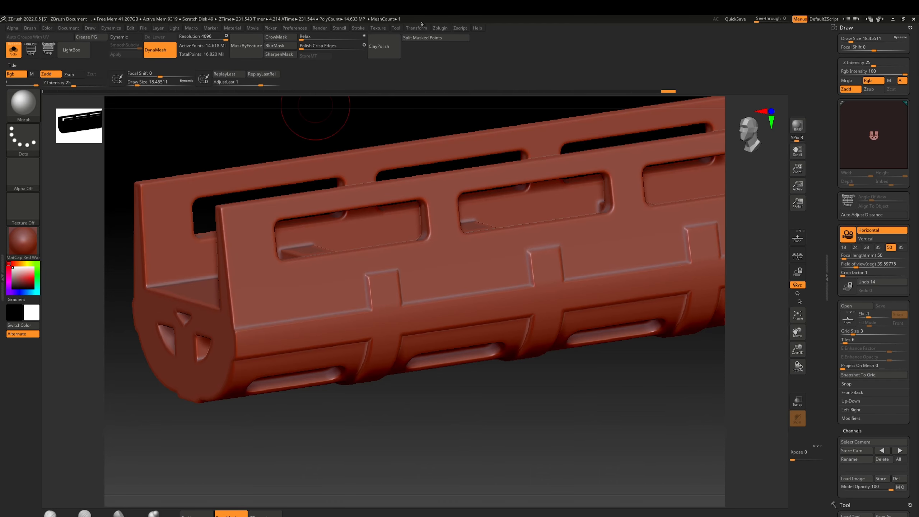
# Decimate the handguard mesh to 20% with Decimation Master and dismiss the brush note
pyautogui.click(439, 29)
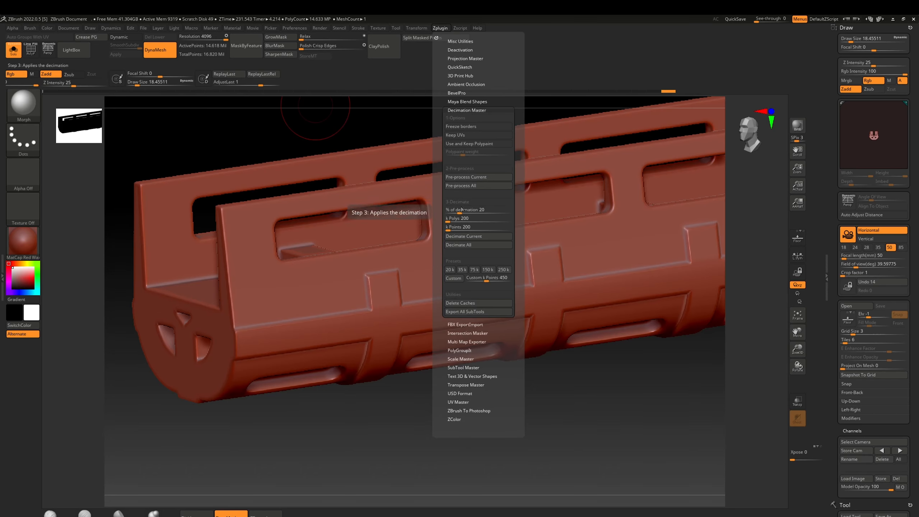
pyautogui.click(466, 245)
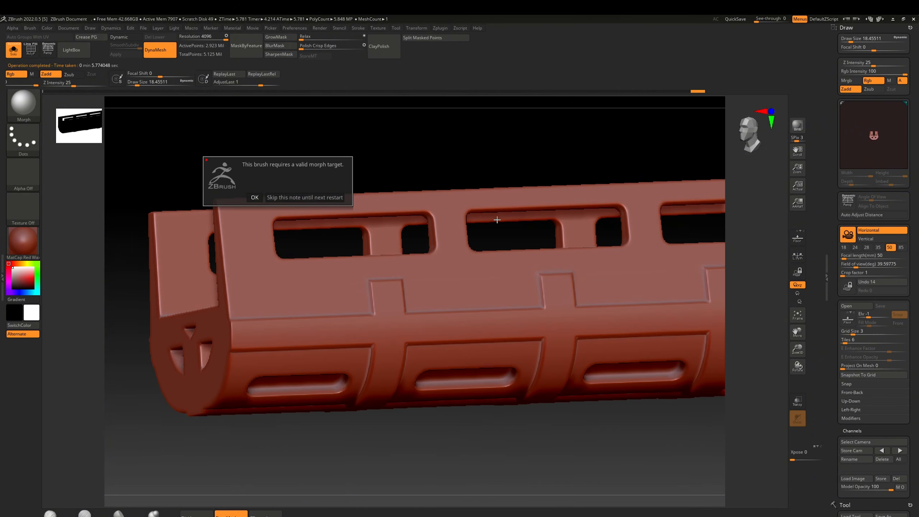
pyautogui.click(254, 198)
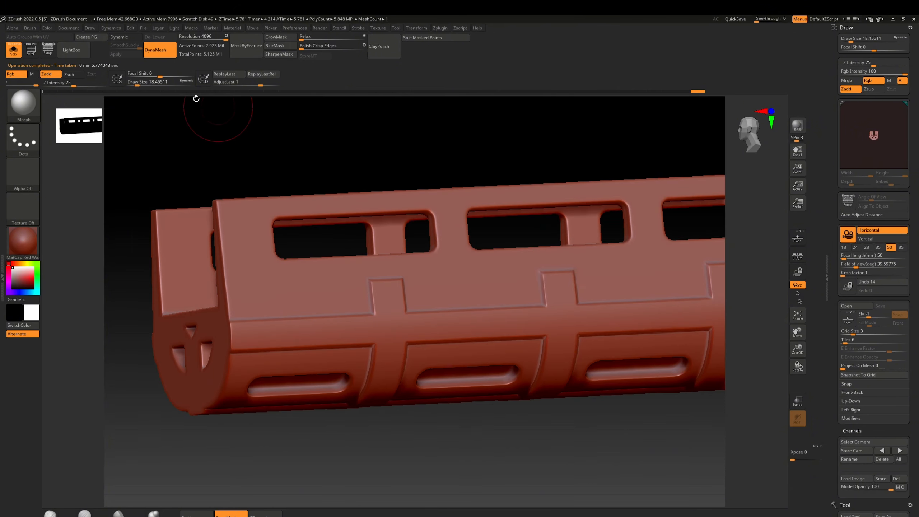
# Display the decimated handguard's wireframe and examine how its triangles are distributed
pyautogui.click(31, 50)
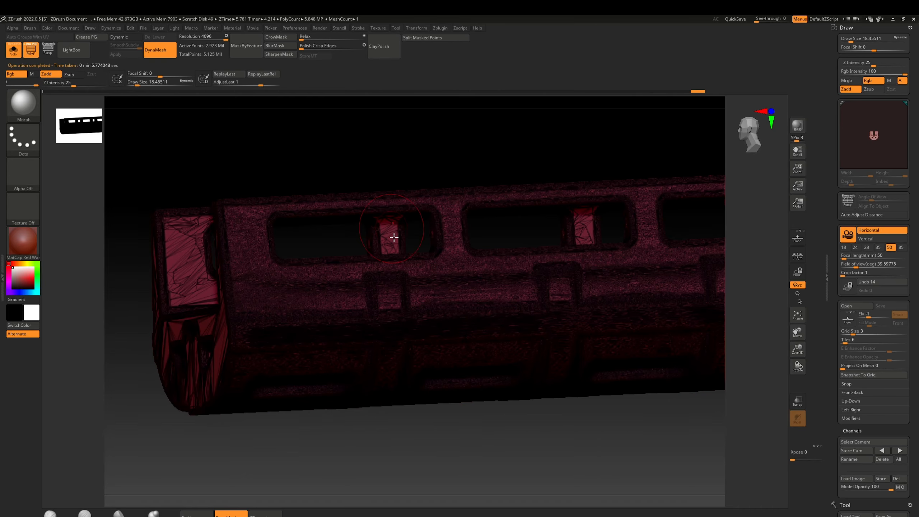
pyautogui.click(427, 293)
pyautogui.click(389, 264)
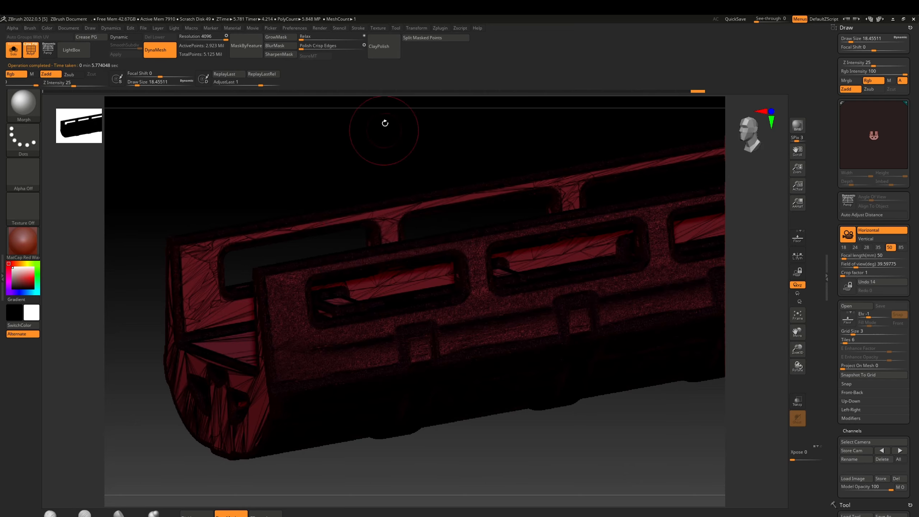
# Bring up the FBX export's save dialog for all subtools and close it without saving
pyautogui.click(440, 28)
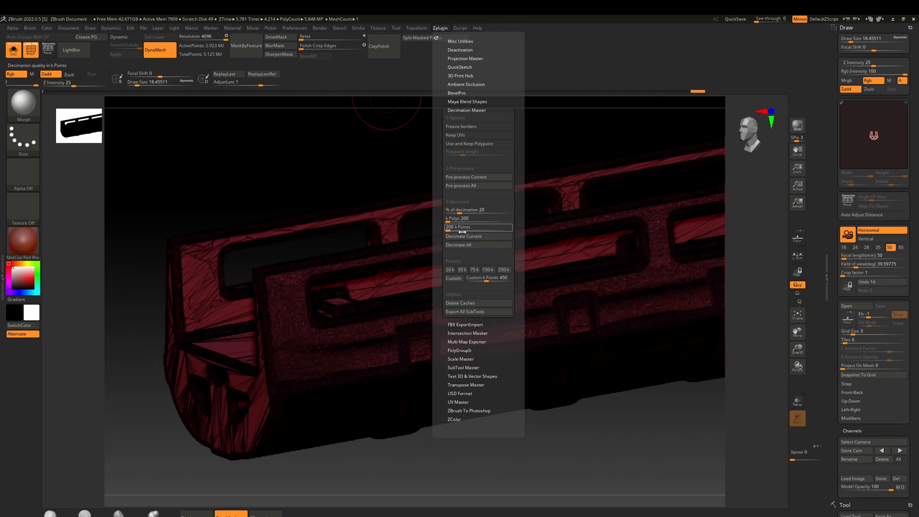
pyautogui.click(459, 111)
pyautogui.click(463, 119)
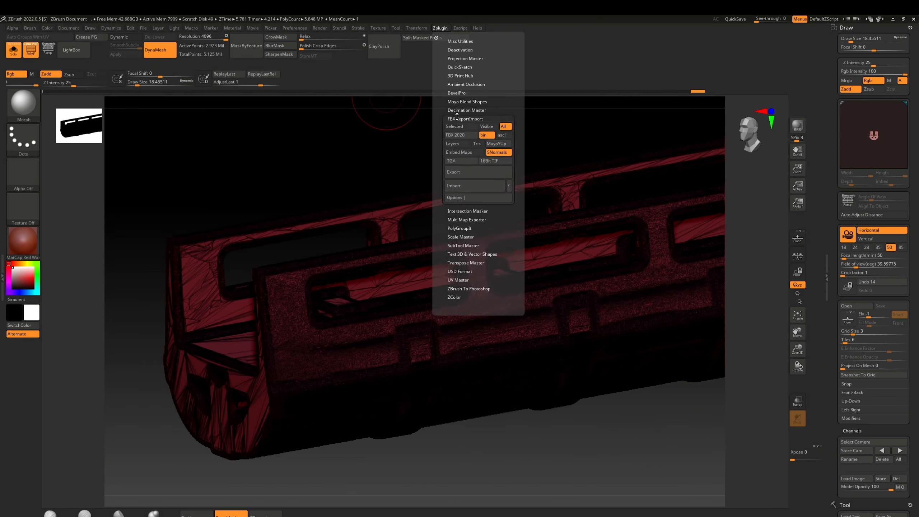
pyautogui.click(464, 176)
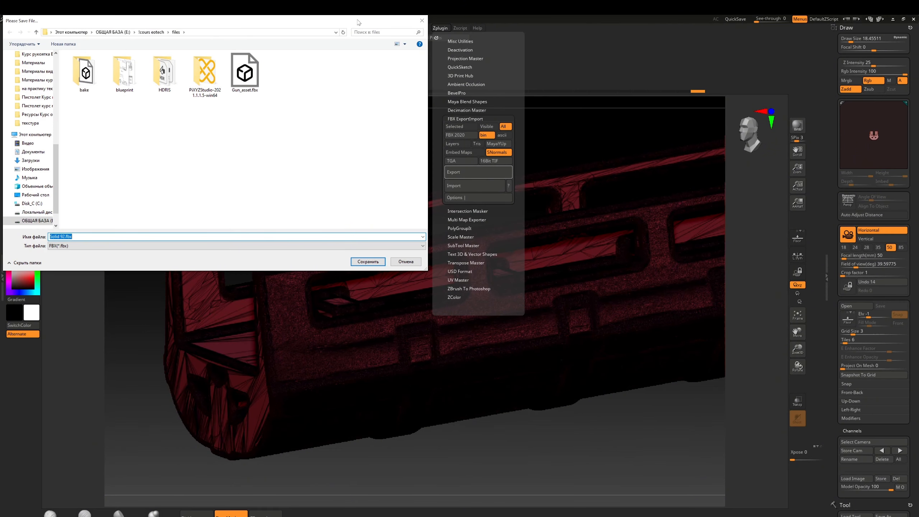
pyautogui.click(422, 21)
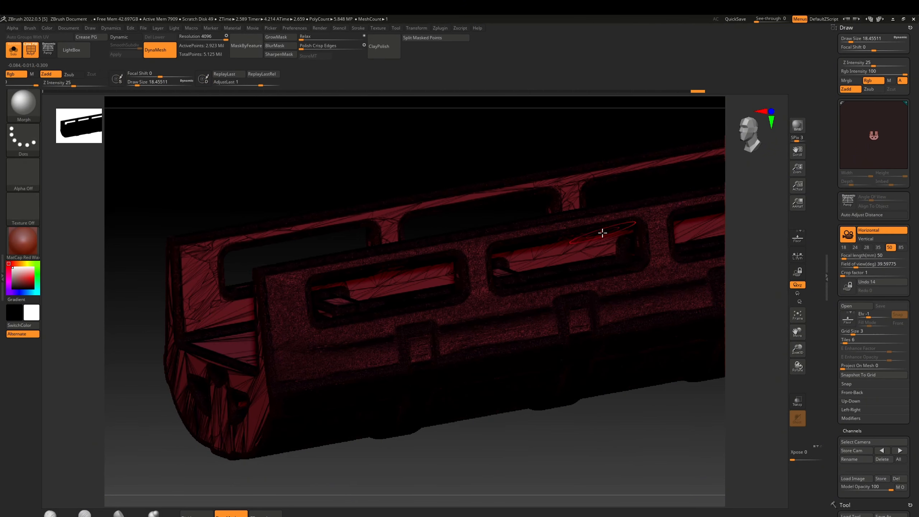
# Turn off the wireframe and display the handguard together with the other weapon parts
pyautogui.click(16, 54)
pyautogui.click(32, 52)
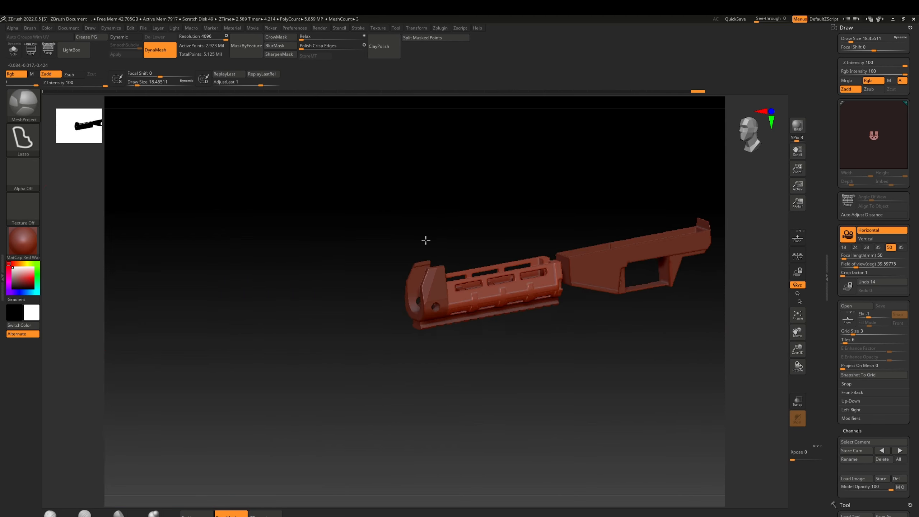
pyautogui.moveTo(425, 240)
pyautogui.mouseDown(button='right')
pyautogui.moveTo(394, 199)
pyautogui.moveTo(423, 248)
pyautogui.mouseUp(button='right')
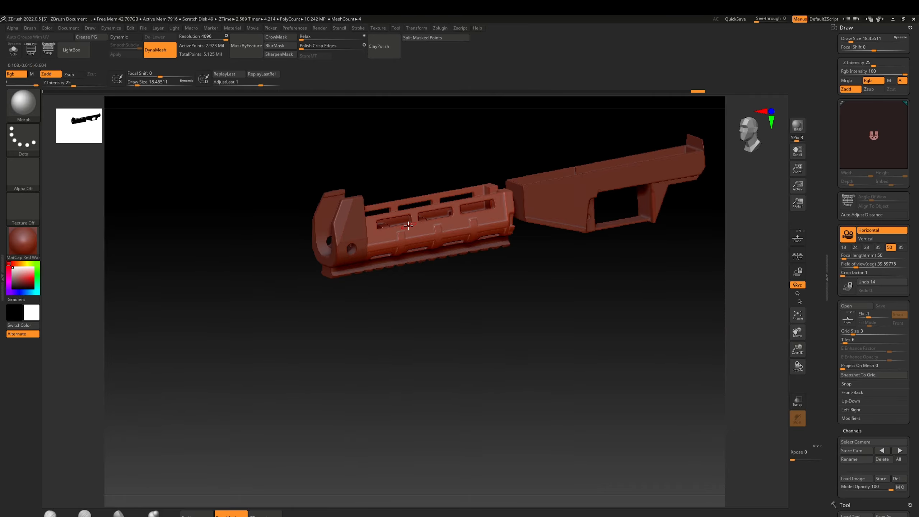
pyautogui.keyDown('alt'); pyautogui.moveTo(552, 199); pyautogui.dragTo(426, 218, button='right'); pyautogui.keyUp('alt')
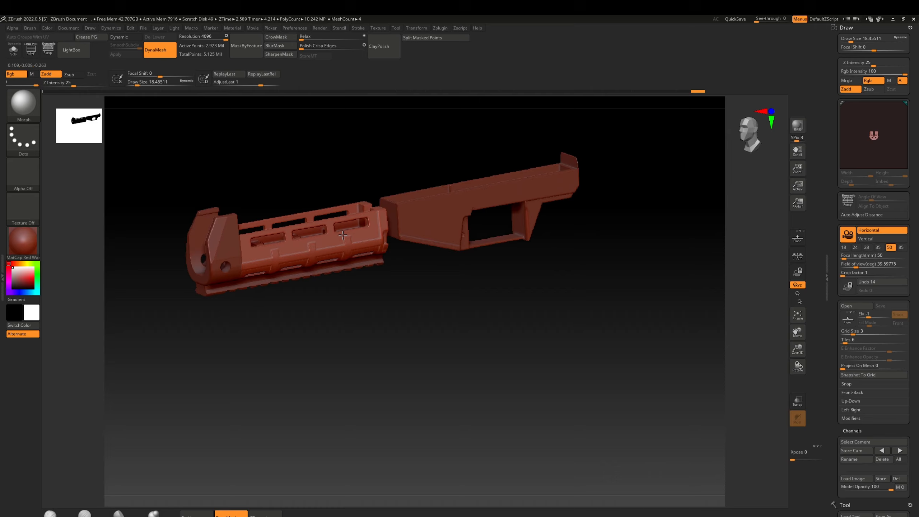
# Make the rear body part the active subtool and switch back to the handguard
pyautogui.keyDown('alt'); pyautogui.click(458, 208); pyautogui.keyUp('alt')
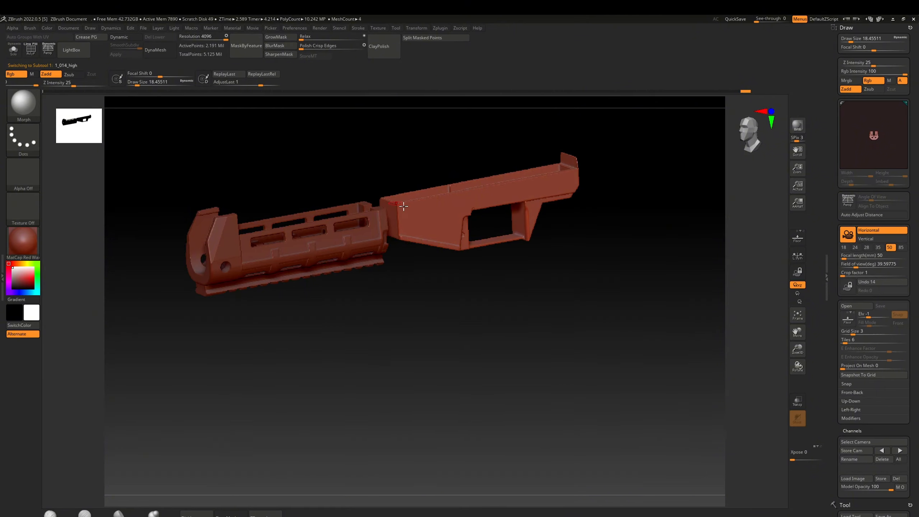
pyautogui.keyDown('alt'); pyautogui.click(253, 255); pyautogui.keyUp('alt')
pyautogui.keyDown('alt'); pyautogui.moveTo(253, 255); pyautogui.dragTo(364, 238, button='right'); pyautogui.keyUp('alt')
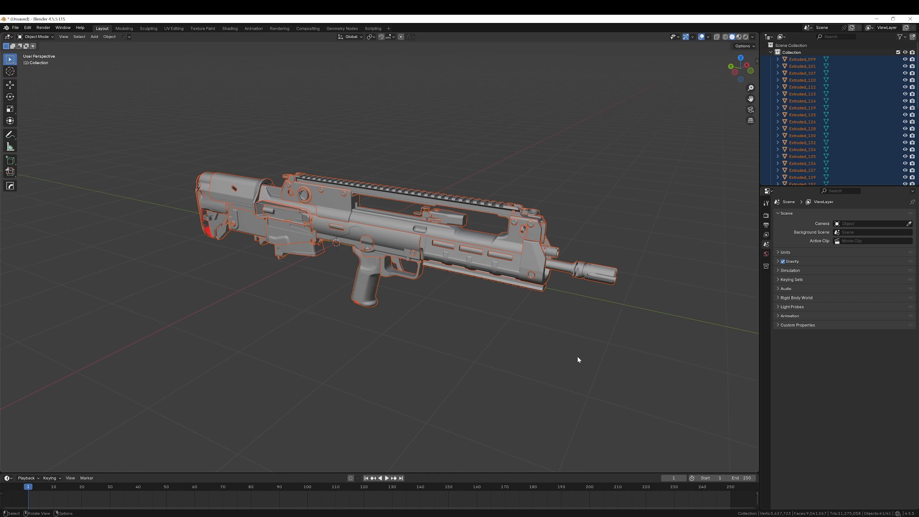
# Switch to Blender, clear the selection and examine the assembled rifle around its stock and pistol grip
pyautogui.click(577, 356)
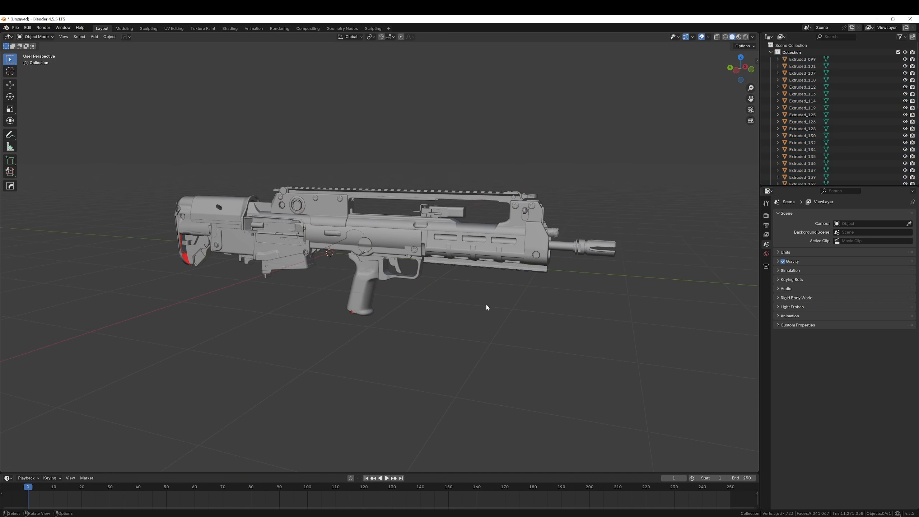
pyautogui.moveTo(487, 308)
pyautogui.mouseDown(button='middle')
pyautogui.moveTo(477, 320)
pyautogui.moveTo(478, 242)
pyautogui.moveTo(425, 288)
pyautogui.moveTo(479, 319)
pyautogui.mouseUp(button='middle')
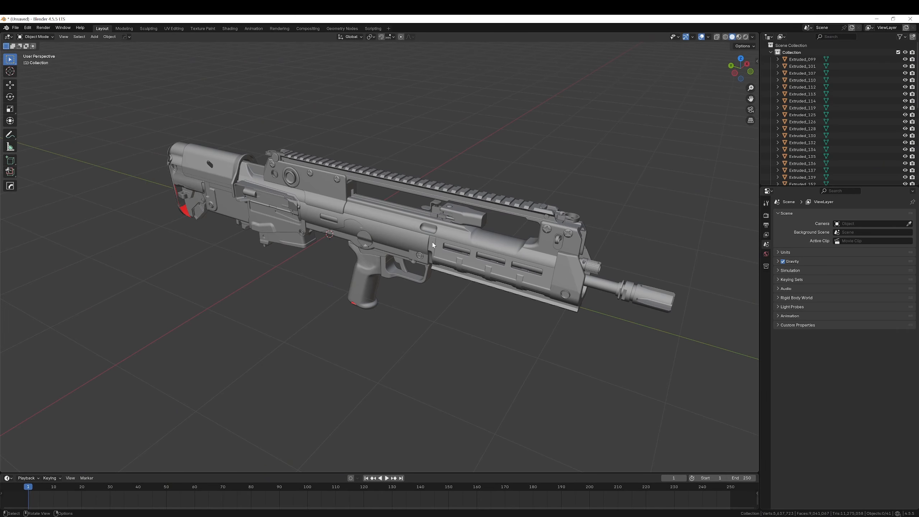
pyautogui.moveTo(352, 231); pyautogui.dragTo(400, 248, button='middle')
pyautogui.scroll(4, 420, 279)
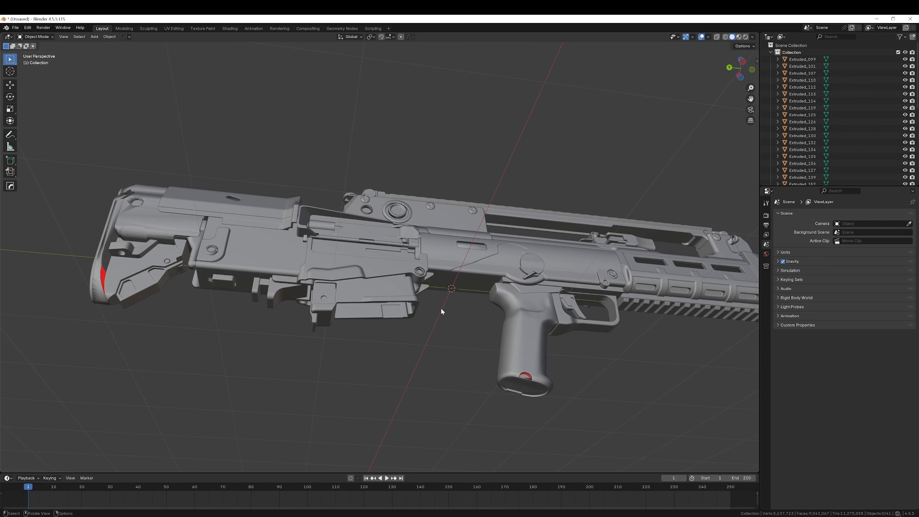
pyautogui.click(509, 353)
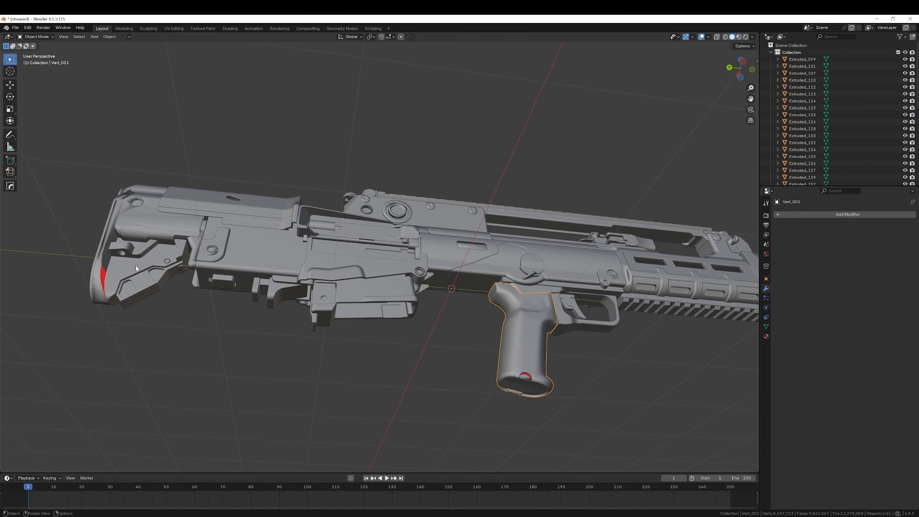
pyautogui.moveTo(136, 268); pyautogui.dragTo(92, 318, button='middle')
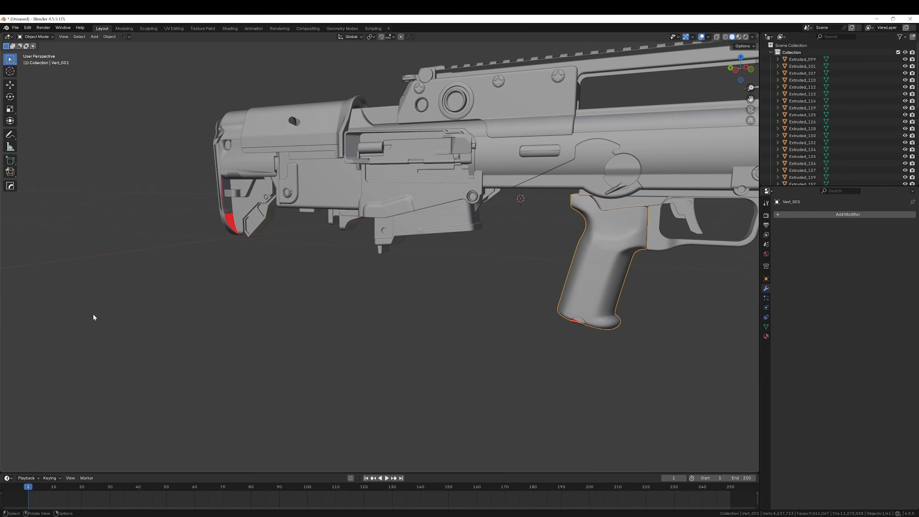
pyautogui.scroll(-6, 148, 274)
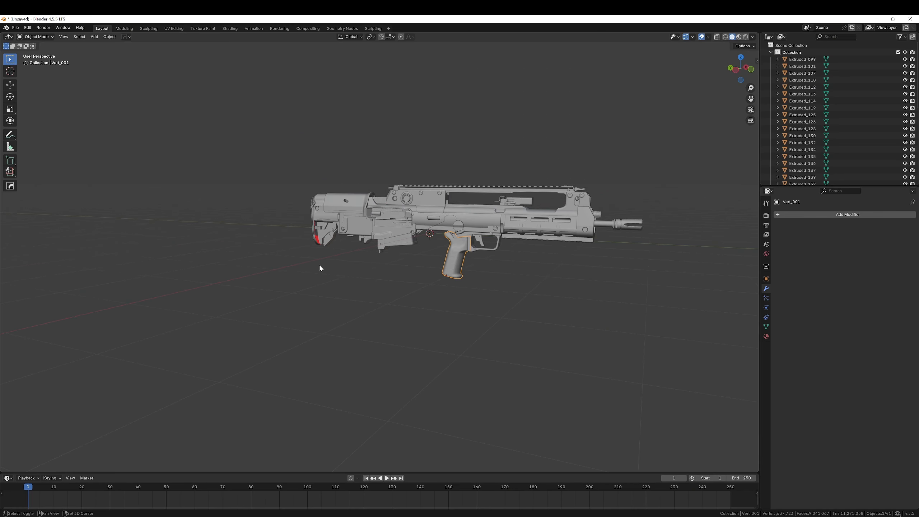
# Deselect the grip and examine the smoothed edges of the handguard's openings and notches up close
pyautogui.keyDown('shift'); pyautogui.moveTo(510, 265); pyautogui.dragTo(444, 278, button='middle'); pyautogui.keyUp('shift')
pyautogui.scroll(1, 535, 281)
pyautogui.click(535, 281)
pyautogui.keyDown('shift'); pyautogui.moveTo(521, 281); pyautogui.dragTo(465, 290, button='middle'); pyautogui.keyUp('shift')
pyautogui.scroll(5, 466, 289)
pyautogui.scroll(7, 465, 287)
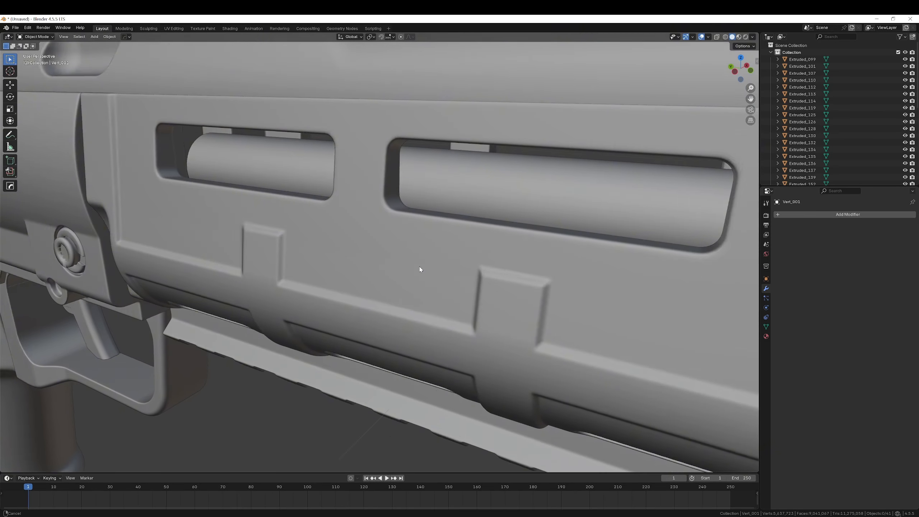
pyautogui.keyDown('shift'); pyautogui.moveTo(420, 266); pyautogui.dragTo(348, 307, button='middle'); pyautogui.keyUp('shift')
pyautogui.scroll(-1, 527, 247)
pyautogui.keyDown('shift'); pyautogui.moveTo(527, 248); pyautogui.dragTo(497, 295, button='middle'); pyautogui.keyUp('shift')
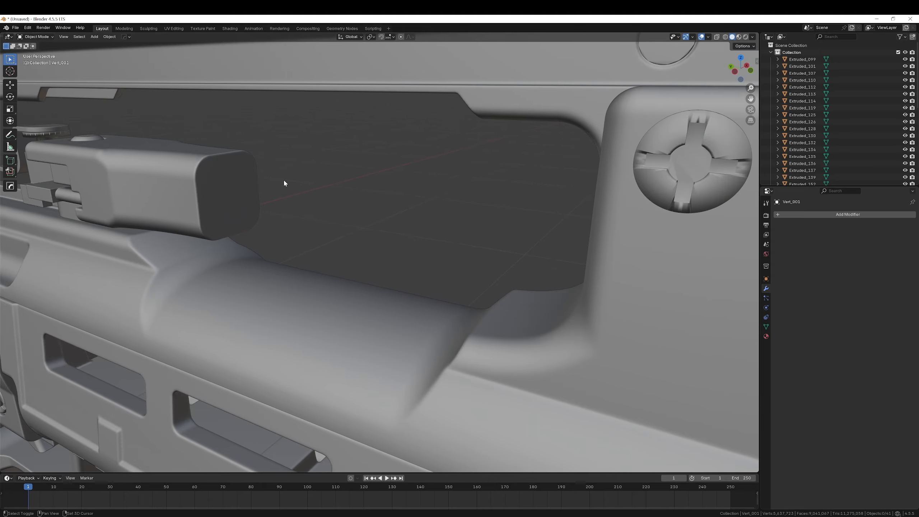
# Clear the custom split normals data from the small ridged knob behind the block under the top rail
pyautogui.keyDown('shift'); pyautogui.moveTo(283, 180); pyautogui.dragTo(375, 236, button='middle'); pyautogui.keyUp('shift')
pyautogui.scroll(2, 409, 245)
pyautogui.click(316, 231)
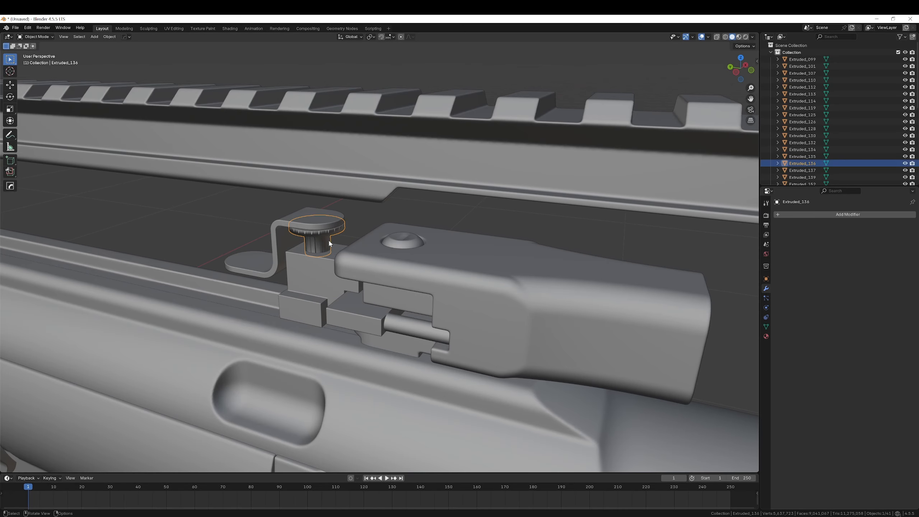
pyautogui.click(766, 326)
pyautogui.click(795, 365)
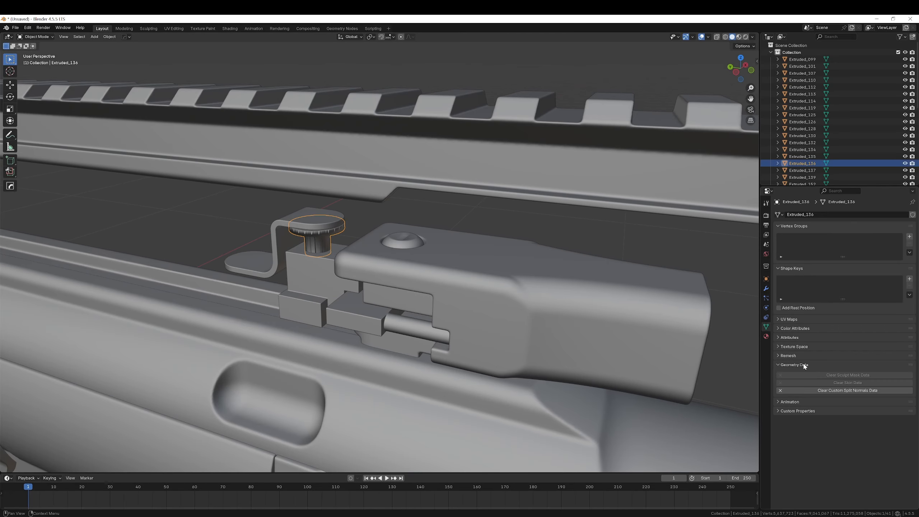
pyautogui.click(809, 390)
# Clear the custom split normals data from the object holding the screws and sling ring on the front sight block
pyautogui.scroll(-2, 416, 226)
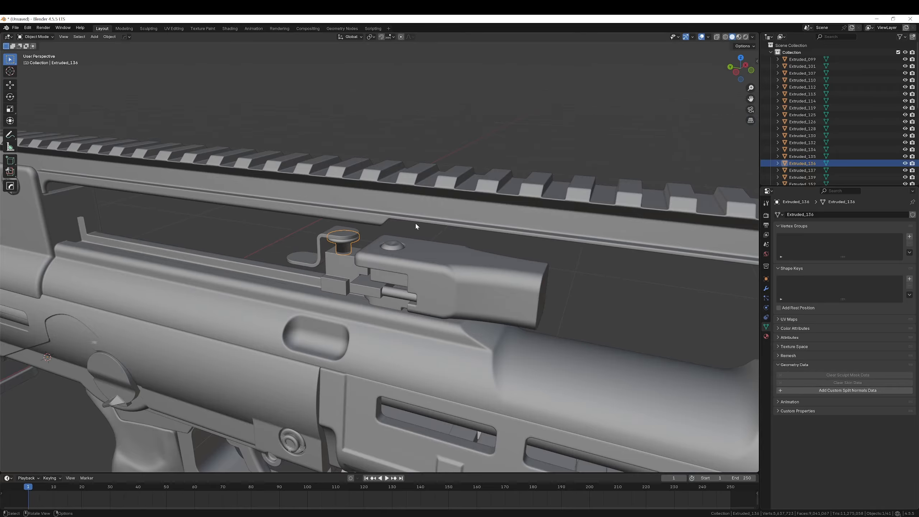
pyautogui.scroll(-3, 401, 219)
pyautogui.moveTo(400, 219); pyautogui.dragTo(254, 210, button='middle')
pyautogui.keyDown('shift'); pyautogui.moveTo(254, 210); pyautogui.dragTo(360, 253, button='middle'); pyautogui.keyUp('shift')
pyautogui.scroll(4, 360, 254)
pyautogui.click(363, 203)
pyautogui.click(843, 391)
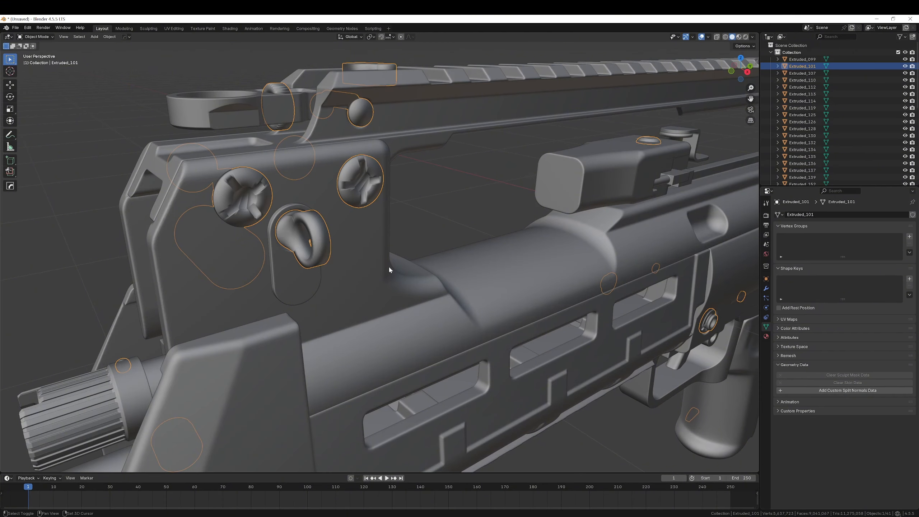
# Apply Shade Flat to the screws and ring object, clear the selection and view the whole rifle
pyautogui.moveTo(301, 241)
pyautogui.keyDown('shift'); pyautogui.mouseDown(button='middle')
pyautogui.moveTo(384, 260)
pyautogui.moveTo(401, 252)
pyautogui.mouseUp(button='middle'); pyautogui.keyUp('shift')
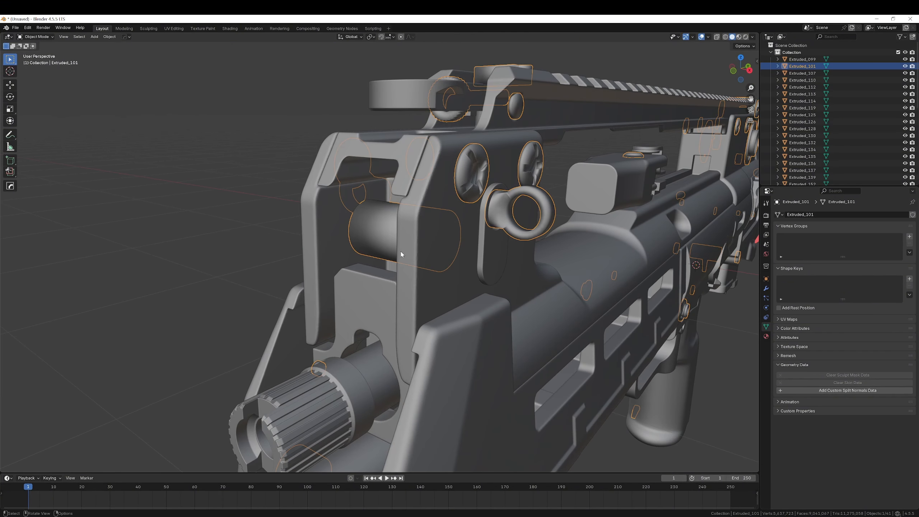
pyautogui.rightClick(401, 252)
pyautogui.click(382, 266)
pyautogui.scroll(3, 399, 247)
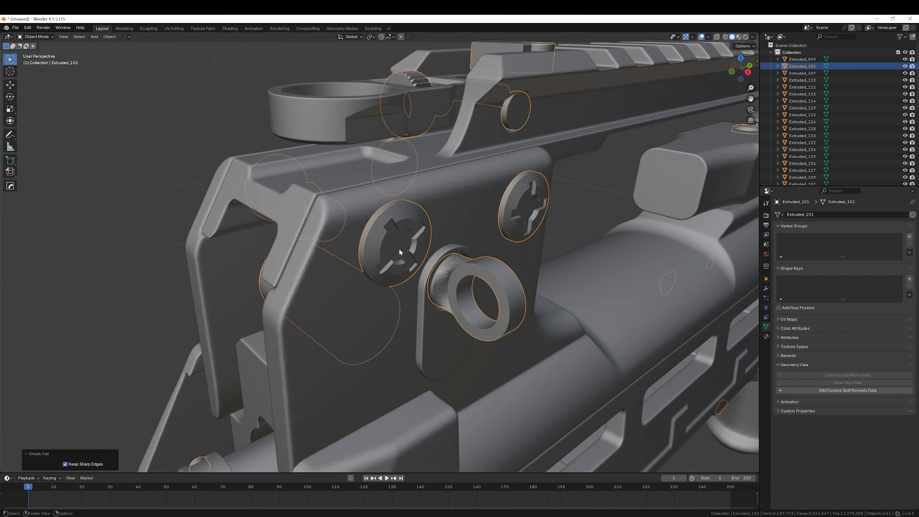
pyautogui.moveTo(398, 248); pyautogui.dragTo(510, 201, button='middle')
pyautogui.scroll(2, 375, 217)
pyautogui.scroll(-9, 375, 217)
pyautogui.click(509, 201)
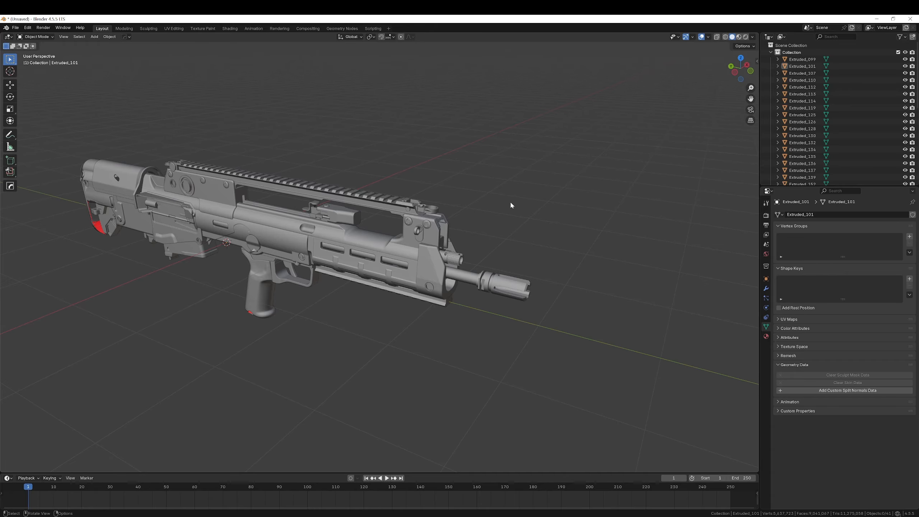
pyautogui.scroll(-2, 511, 204)
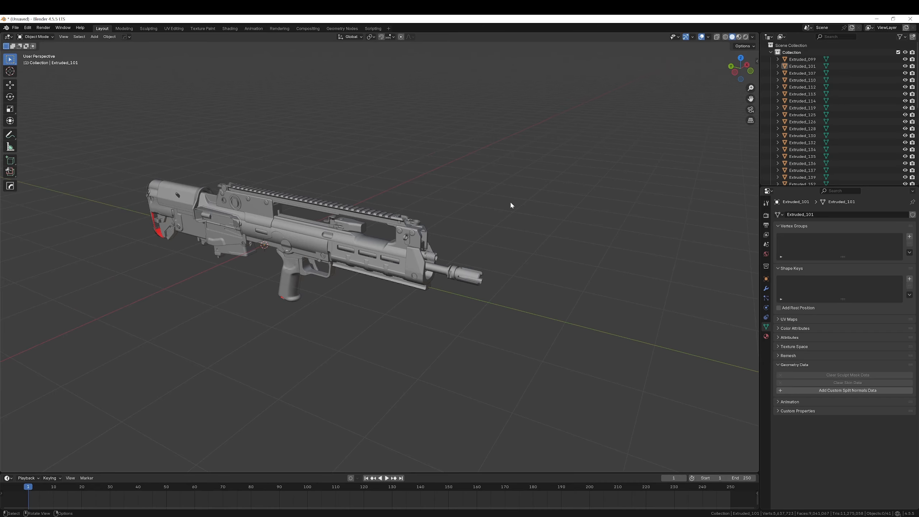